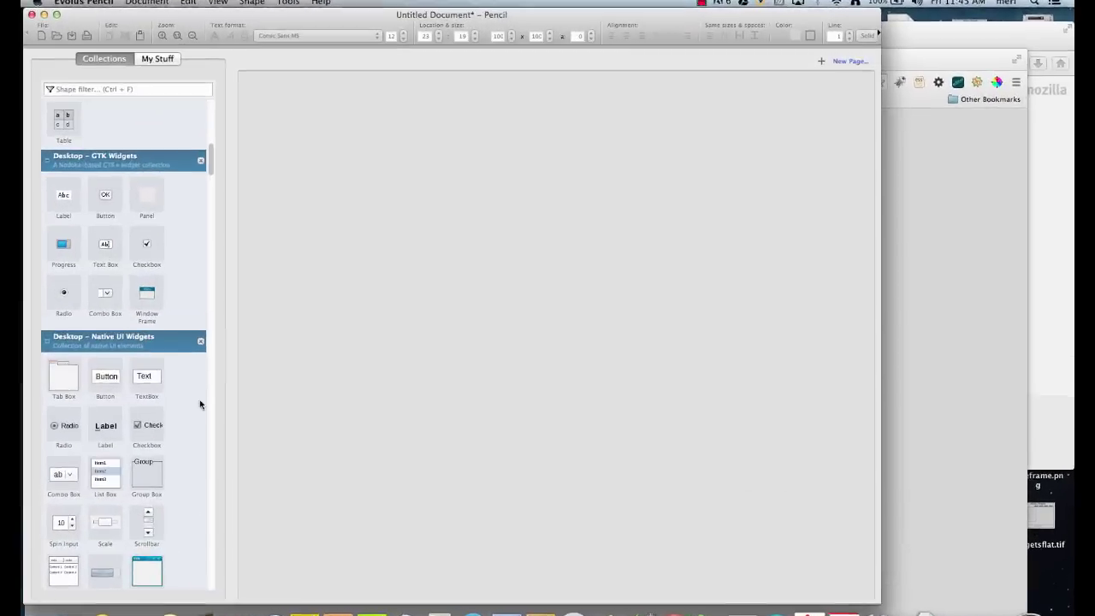
Scroll the Collections panel down to the Desktop – Sketchy GUI shape collection.
{"action": "scroll", "coordinate": [196, 405], "scroll_direction": "down", "scroll_amount": 2}
{"action": "scroll", "coordinate": [186, 409], "scroll_direction": "down", "scroll_amount": 2}
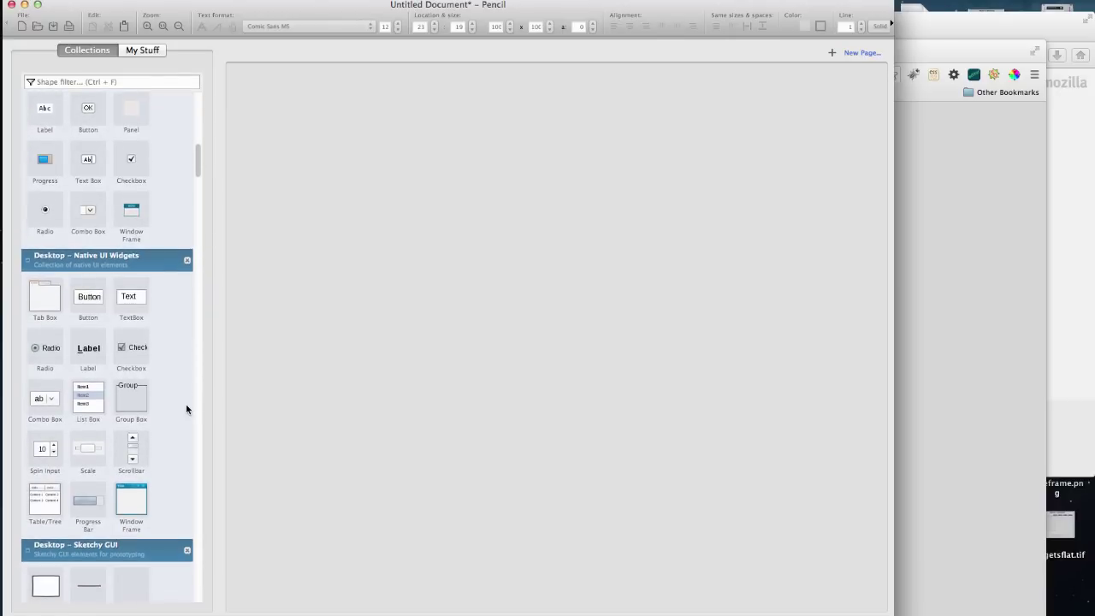
{"action": "scroll", "coordinate": [186, 409], "scroll_direction": "down", "scroll_amount": 1}
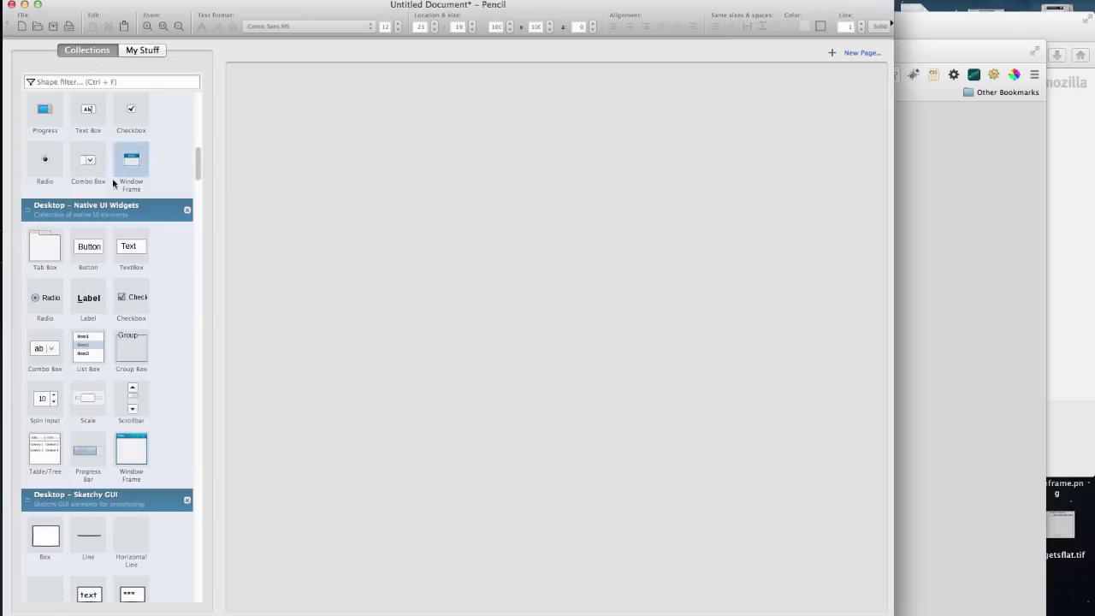
{"action": "scroll", "coordinate": [126, 209], "scroll_direction": "down", "scroll_amount": 11}
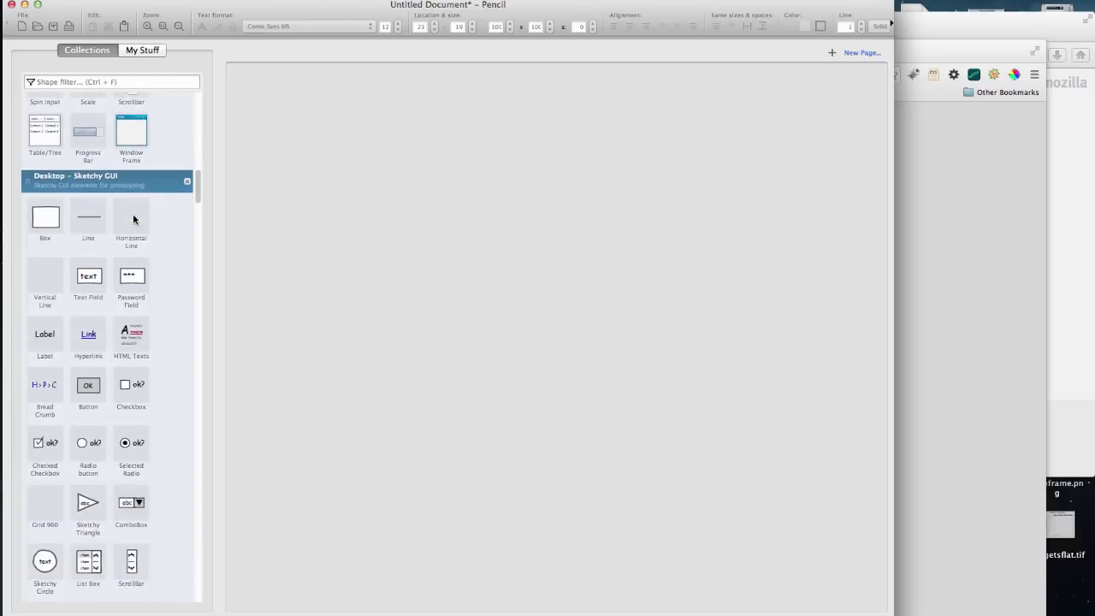
{"action": "scroll", "coordinate": [133, 220], "scroll_direction": "down", "scroll_amount": 2}
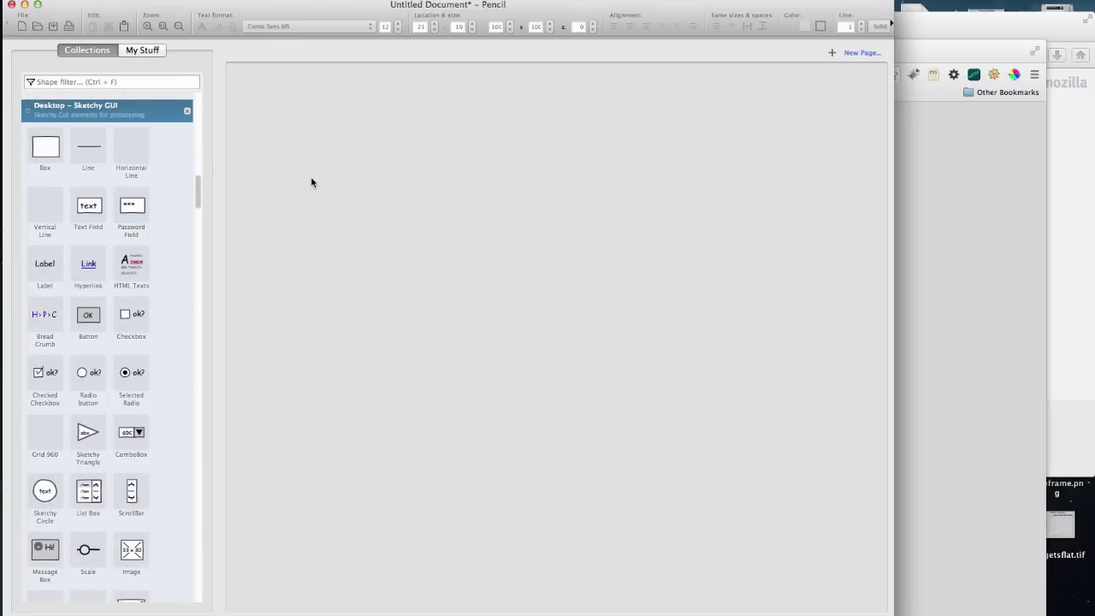
Create a page titled 'index' with the 960 Web page – long (960x900) size.
{"action": "left_click", "coordinate": [851, 54]}
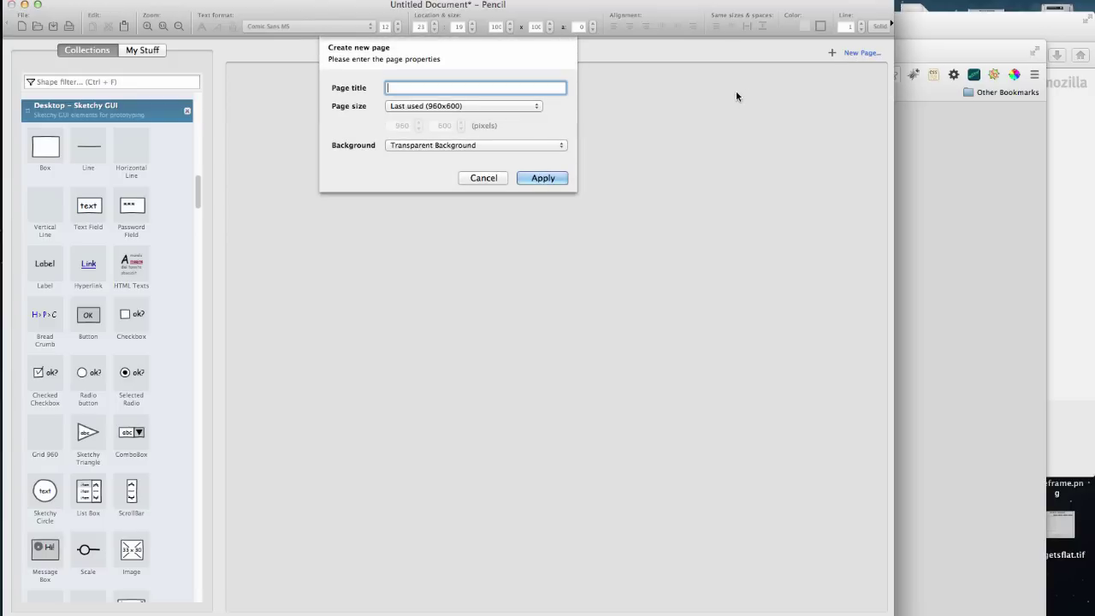
{"action": "type", "text": "index"}
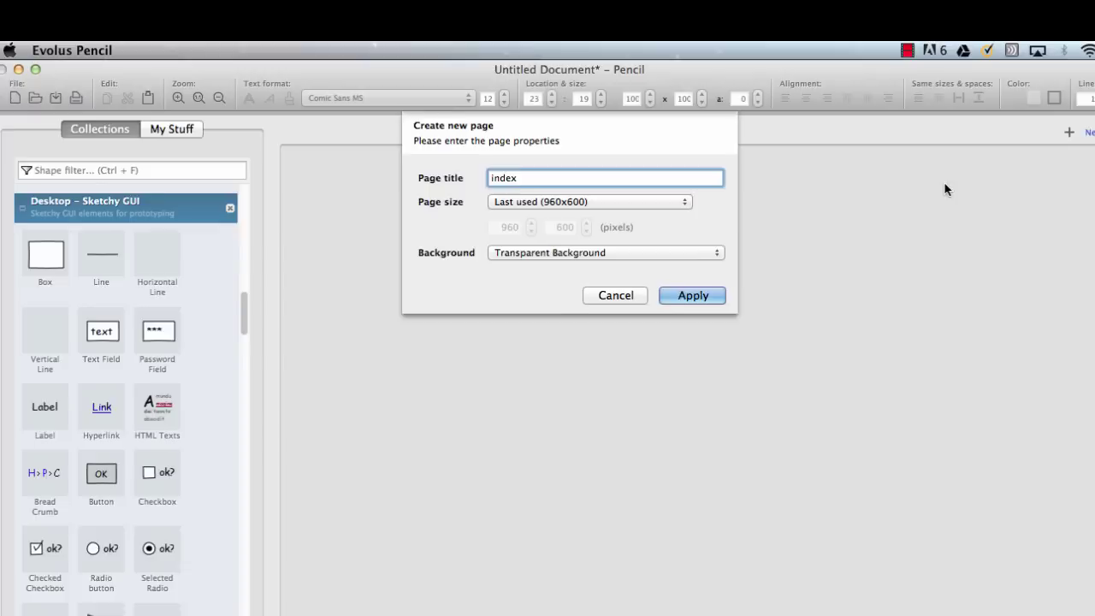
{"action": "left_click", "coordinate": [633, 198]}
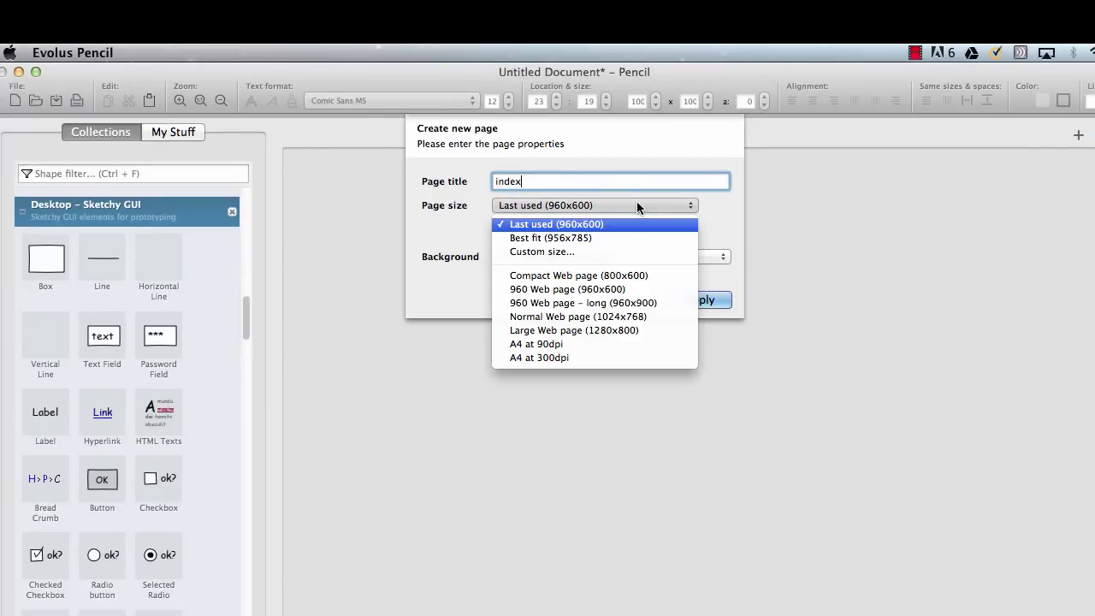
{"action": "left_click", "coordinate": [647, 306]}
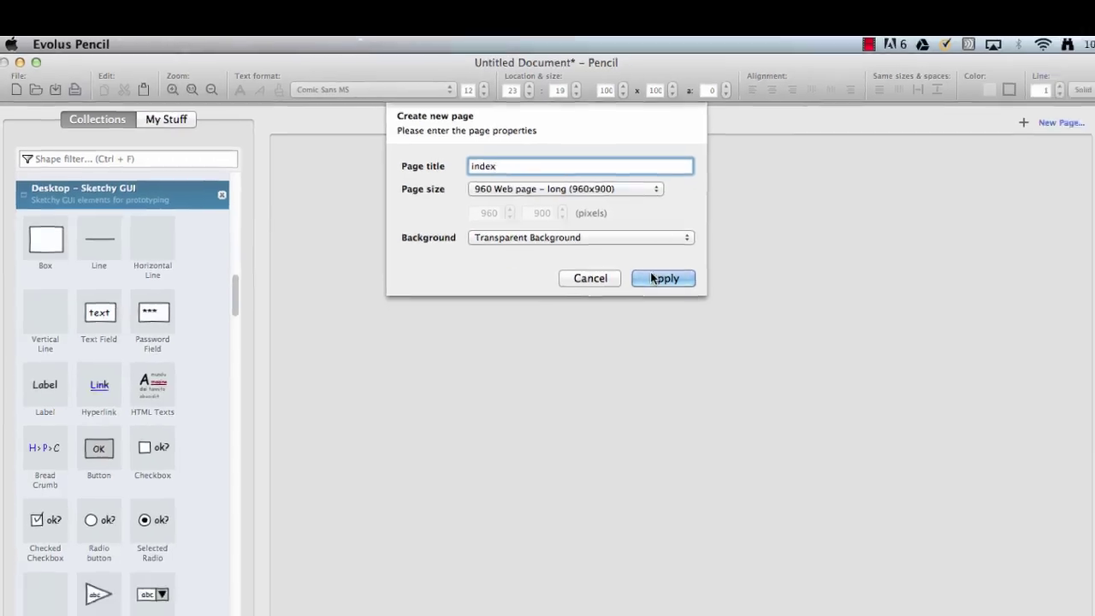
{"action": "left_click", "coordinate": [652, 278]}
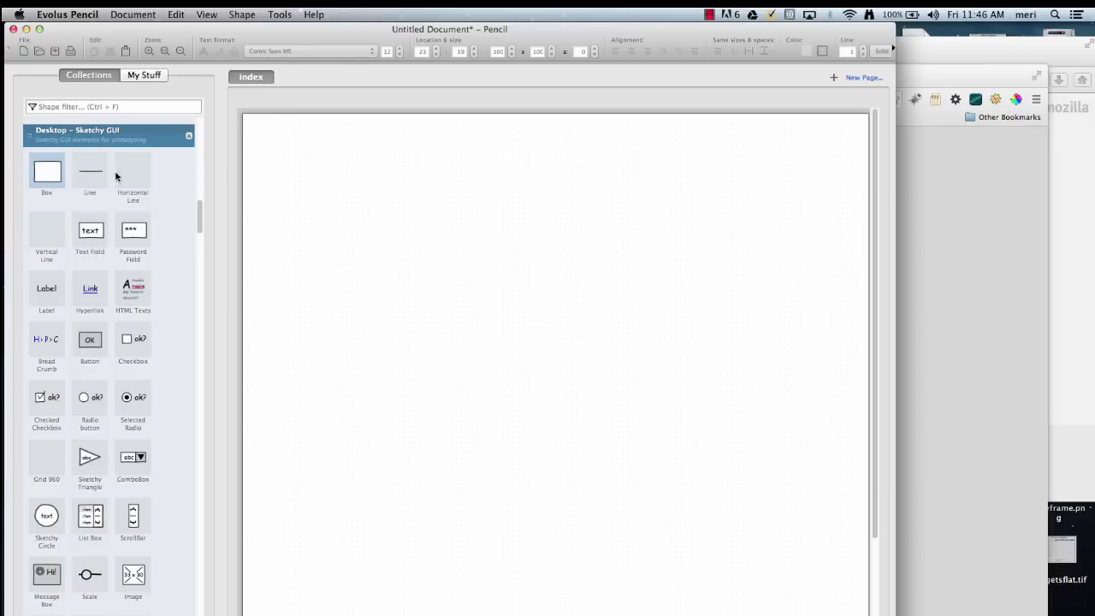
Place a box 960 wide at the page's top-left corner and shorten it into a header.
{"action": "left_click_drag", "start_coordinate": [160, 175], "coordinate": [539, 174]}
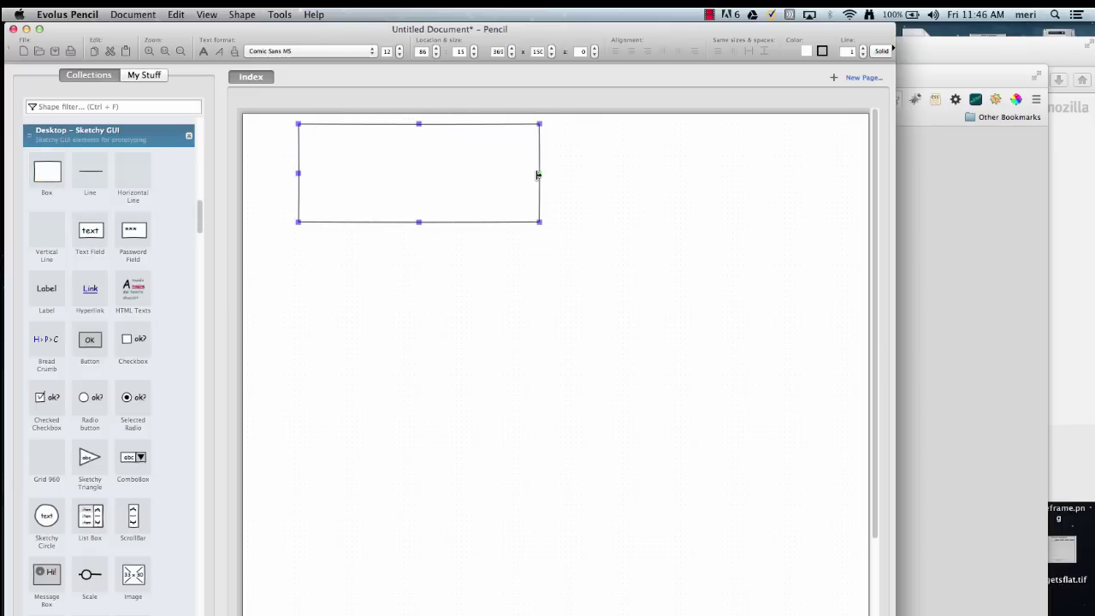
{"action": "left_click", "coordinate": [511, 48]}
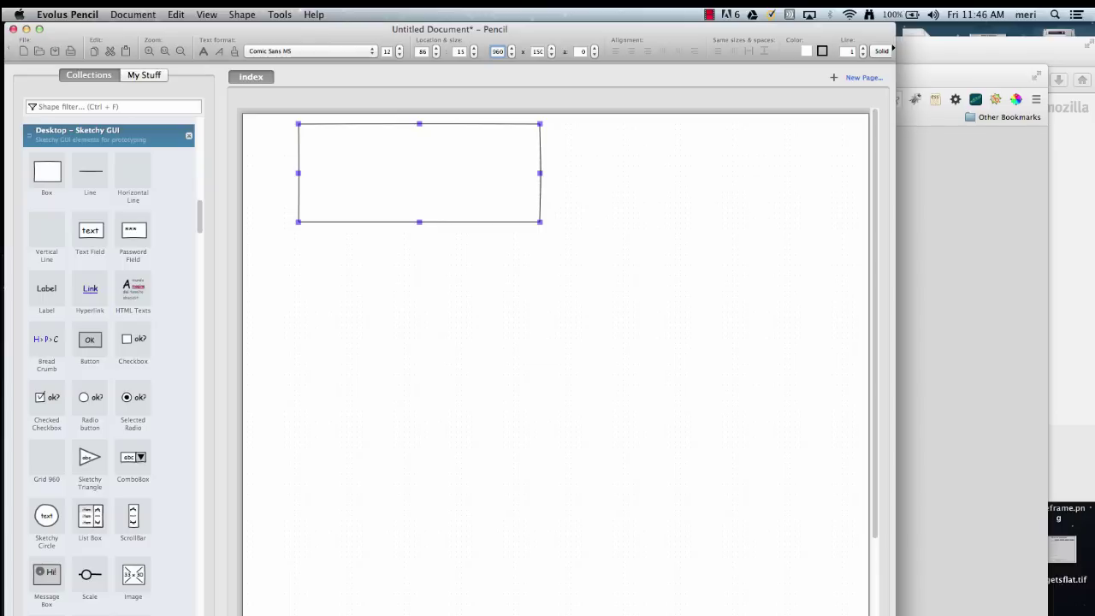
{"action": "type", "text": "960"}
{"action": "left_click", "coordinate": [541, 51]}
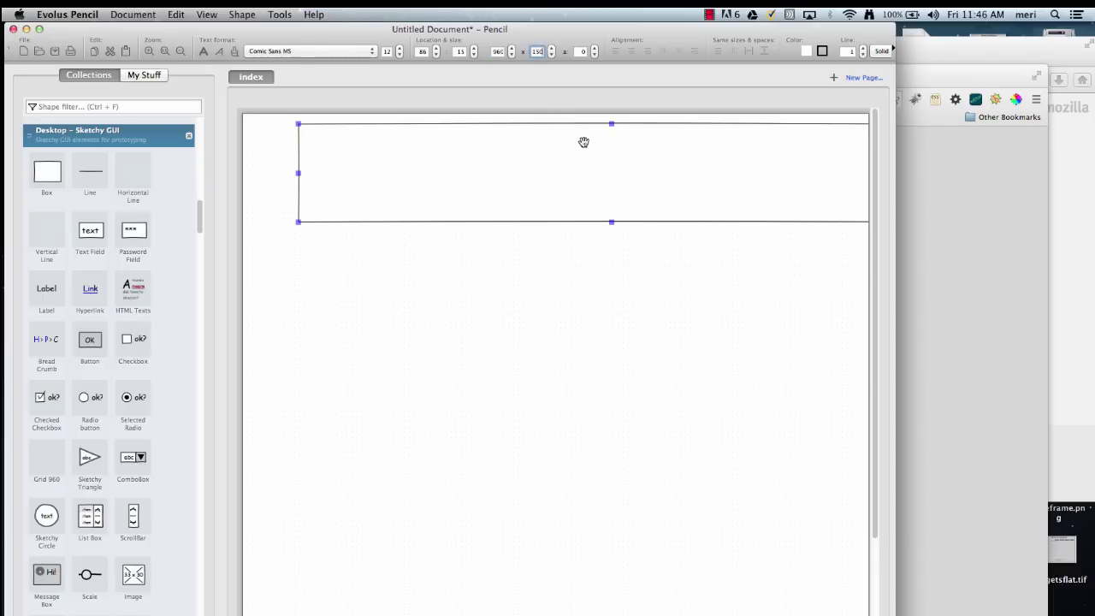
{"action": "left_click_drag", "start_coordinate": [582, 139], "coordinate": [528, 131]}
{"action": "left_click_drag", "start_coordinate": [556, 212], "coordinate": [554, 200]}
{"action": "left_click", "coordinate": [582, 237]}
Remove the header box's border and fill it grey.
{"action": "left_click", "coordinate": [607, 189]}
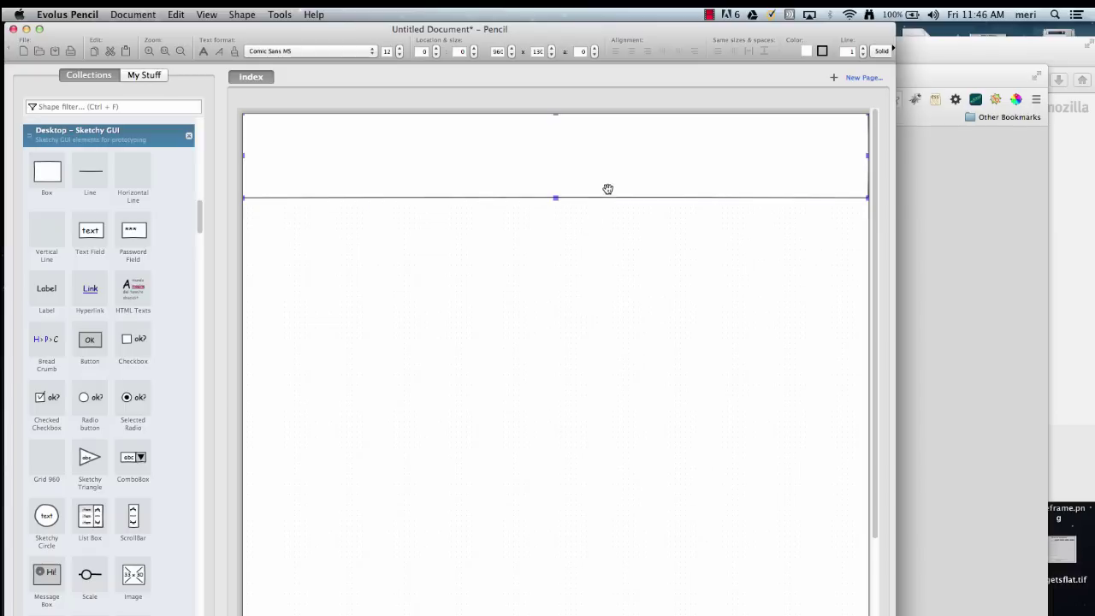
{"action": "left_click", "coordinate": [864, 55]}
{"action": "left_click", "coordinate": [808, 52]}
{"action": "left_click", "coordinate": [815, 90]}
{"action": "left_click", "coordinate": [766, 235]}
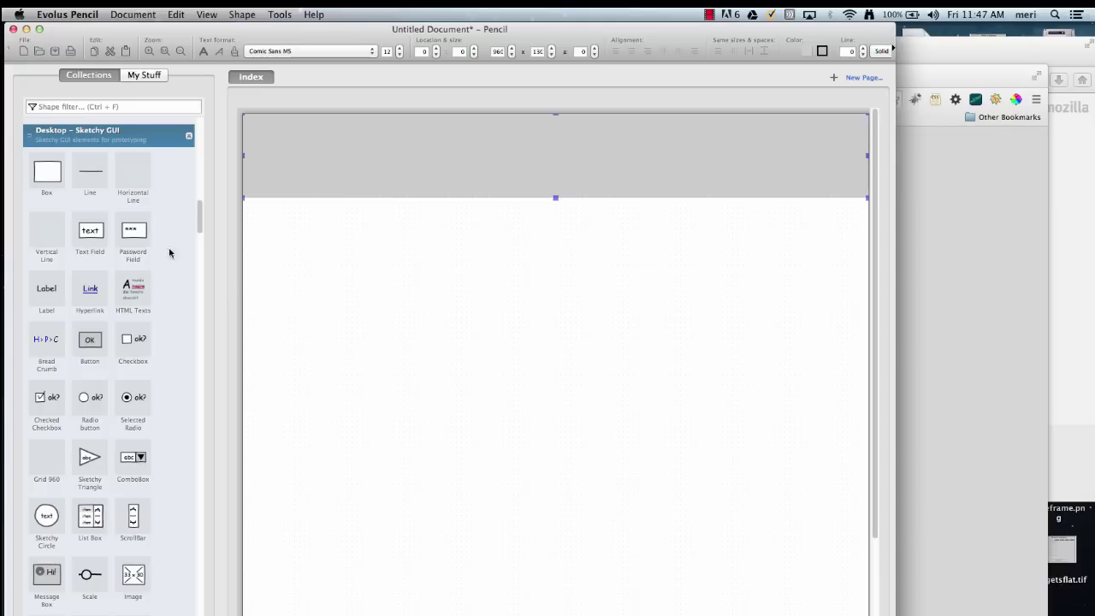
Draw a narrow, tall box below the header with no border and light grey #CCCCCC fill.
{"action": "left_click_drag", "start_coordinate": [195, 219], "coordinate": [310, 249]}
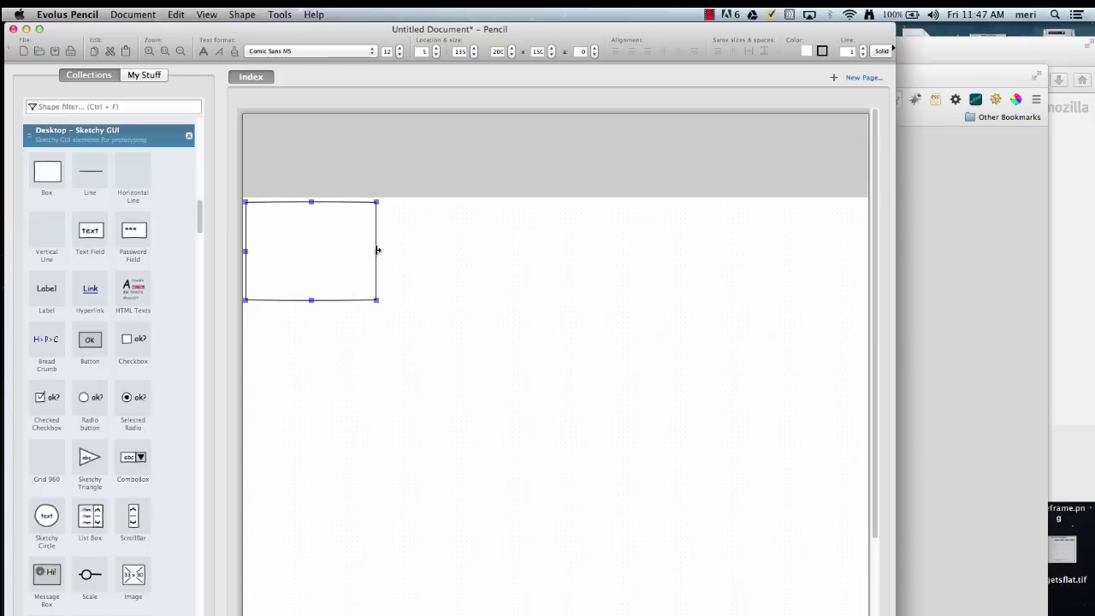
{"action": "left_click_drag", "start_coordinate": [377, 249], "coordinate": [353, 250]}
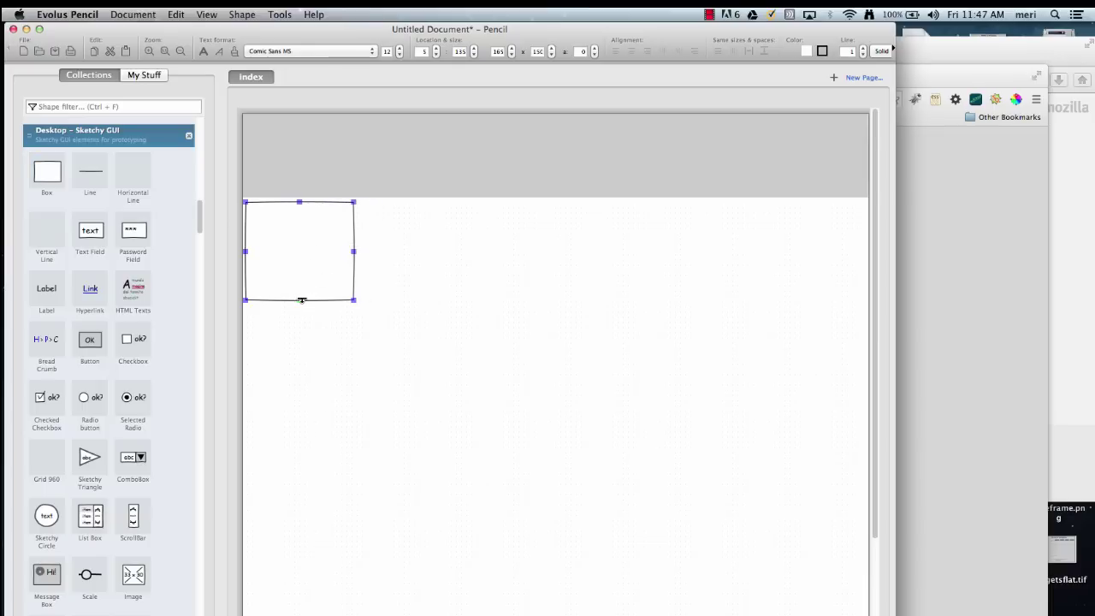
{"action": "left_click_drag", "start_coordinate": [301, 300], "coordinate": [313, 489]}
{"action": "left_click", "coordinate": [863, 55]}
{"action": "left_click", "coordinate": [805, 51]}
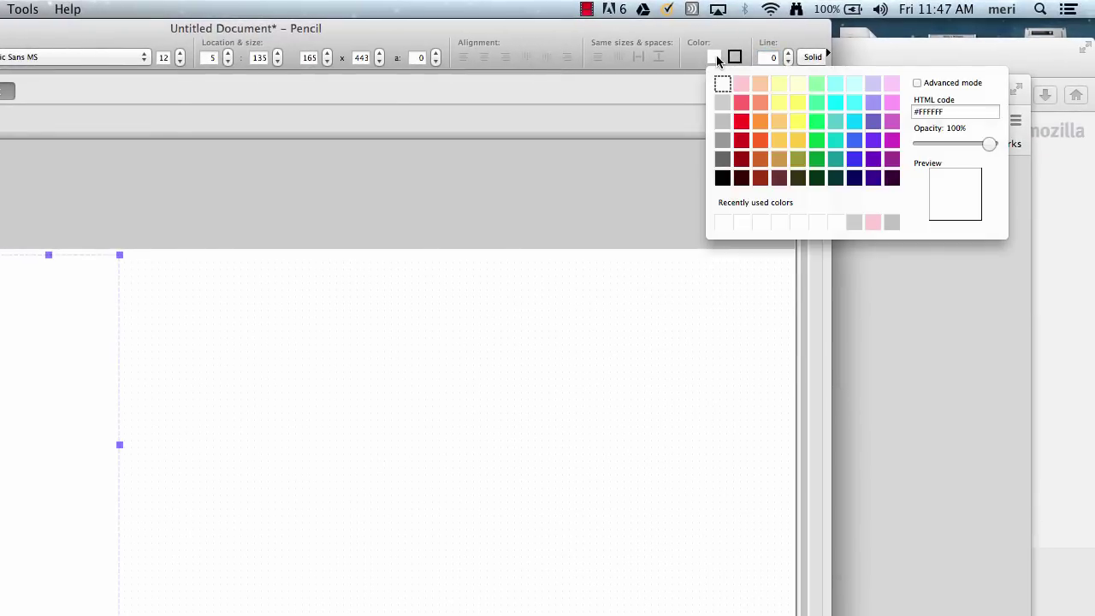
{"action": "left_click", "coordinate": [723, 104]}
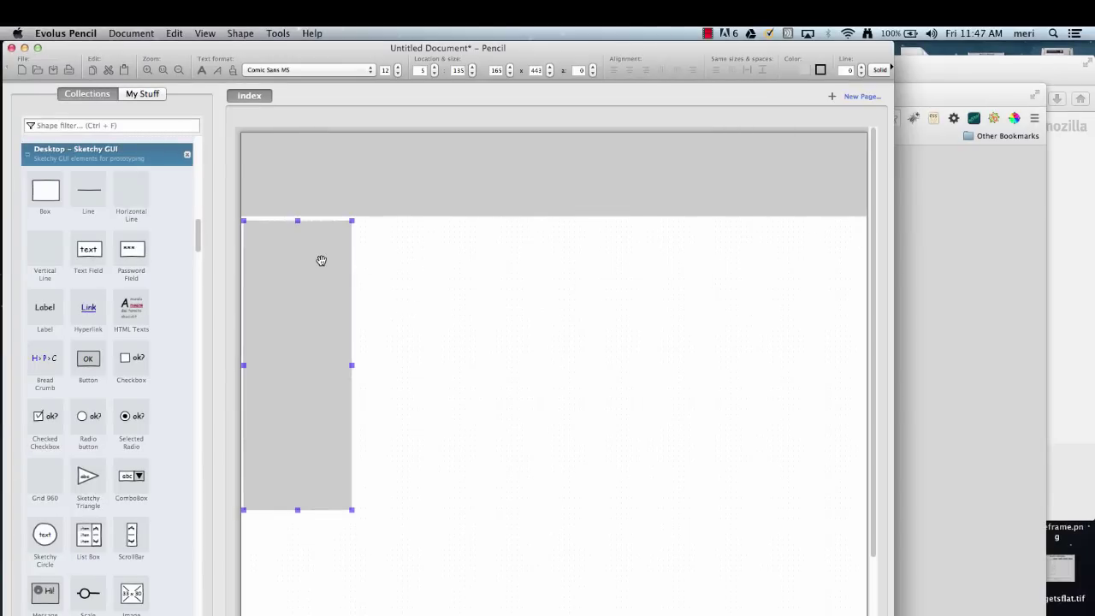
Align the sidebar flush to the left edge at Y 132, sized 165 × 450.
{"action": "left_click_drag", "start_coordinate": [321, 259], "coordinate": [323, 257]}
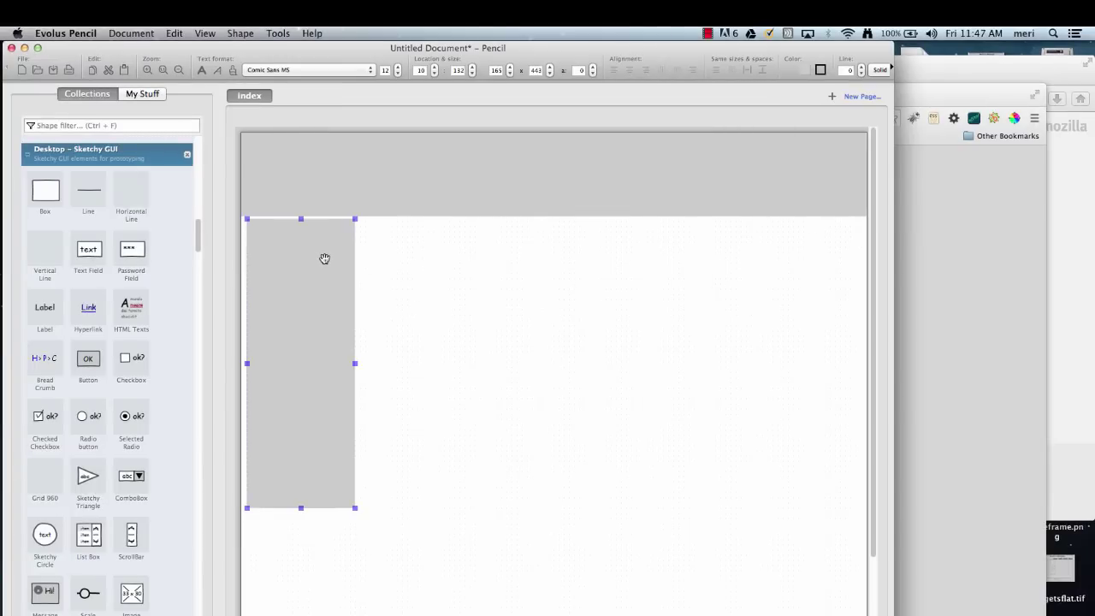
{"action": "left_click", "coordinate": [436, 75]}
{"action": "left_click", "coordinate": [436, 74]}
{"action": "left_click", "coordinate": [435, 74]}
{"action": "left_click", "coordinate": [434, 75]}
{"action": "left_click", "coordinate": [434, 74]}
{"action": "left_click", "coordinate": [433, 75]}
{"action": "left_click", "coordinate": [434, 74]}
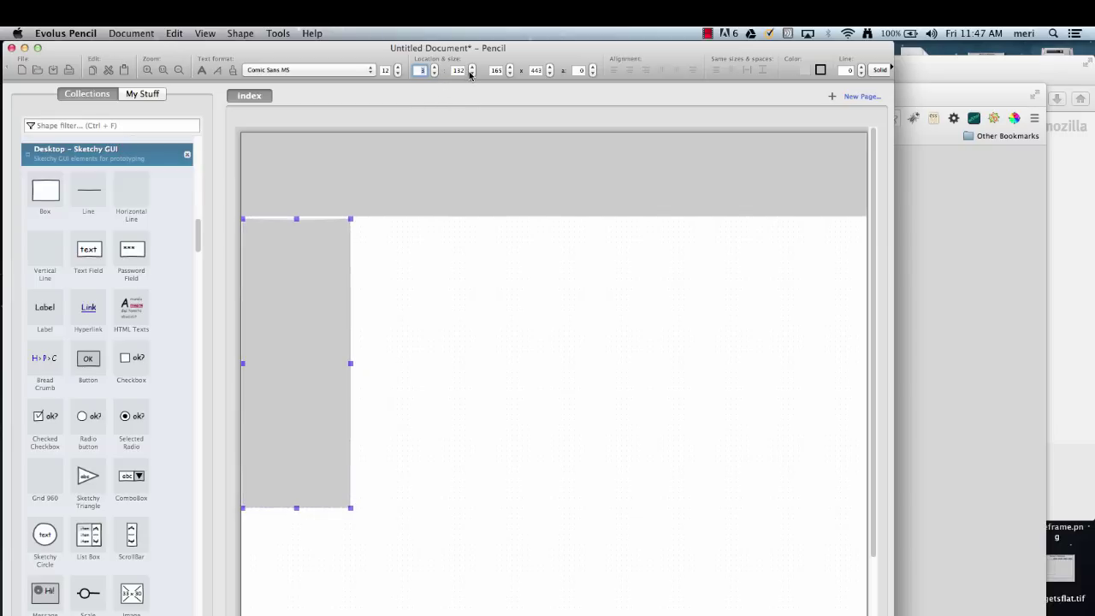
{"action": "left_click", "coordinate": [470, 74]}
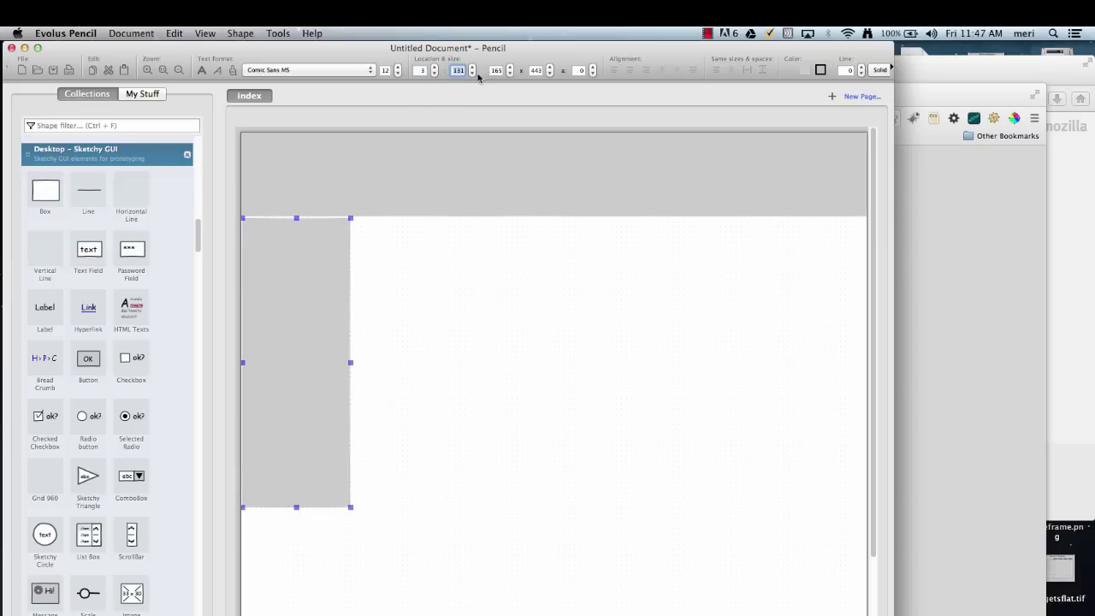
{"action": "left_click", "coordinate": [473, 74]}
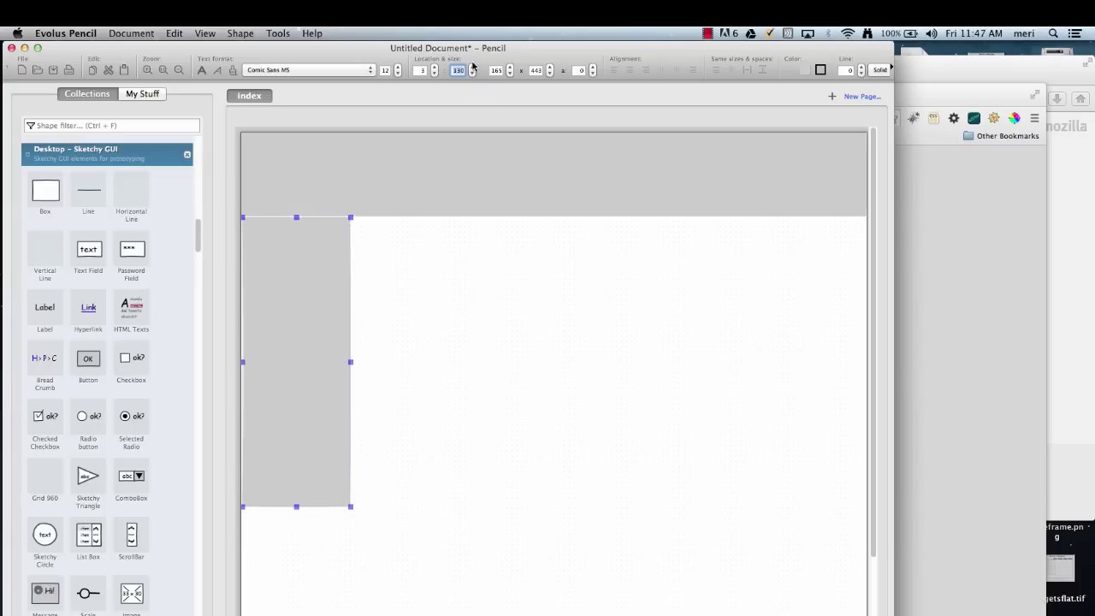
{"action": "left_click", "coordinate": [474, 67]}
{"action": "left_click", "coordinate": [473, 67]}
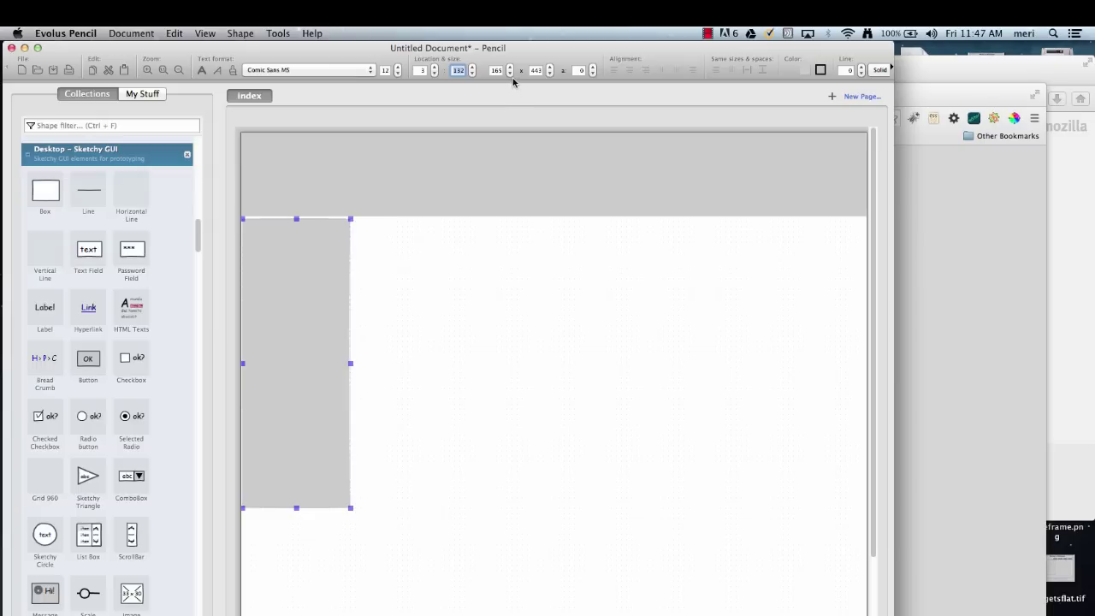
{"action": "left_click", "coordinate": [550, 74]}
{"action": "left_click", "coordinate": [550, 67]}
{"action": "left_click", "coordinate": [550, 68]}
{"action": "left_click", "coordinate": [516, 320]}
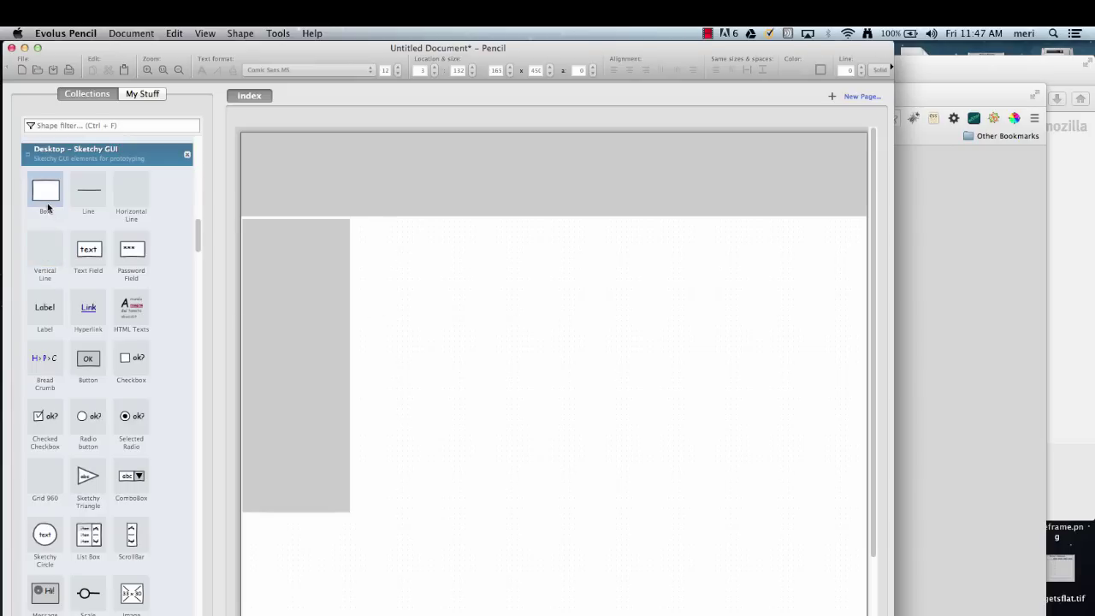
Add a wide box right of the sidebar and butt its left edge against the sidebar.
{"action": "left_click_drag", "start_coordinate": [46, 198], "coordinate": [438, 283]}
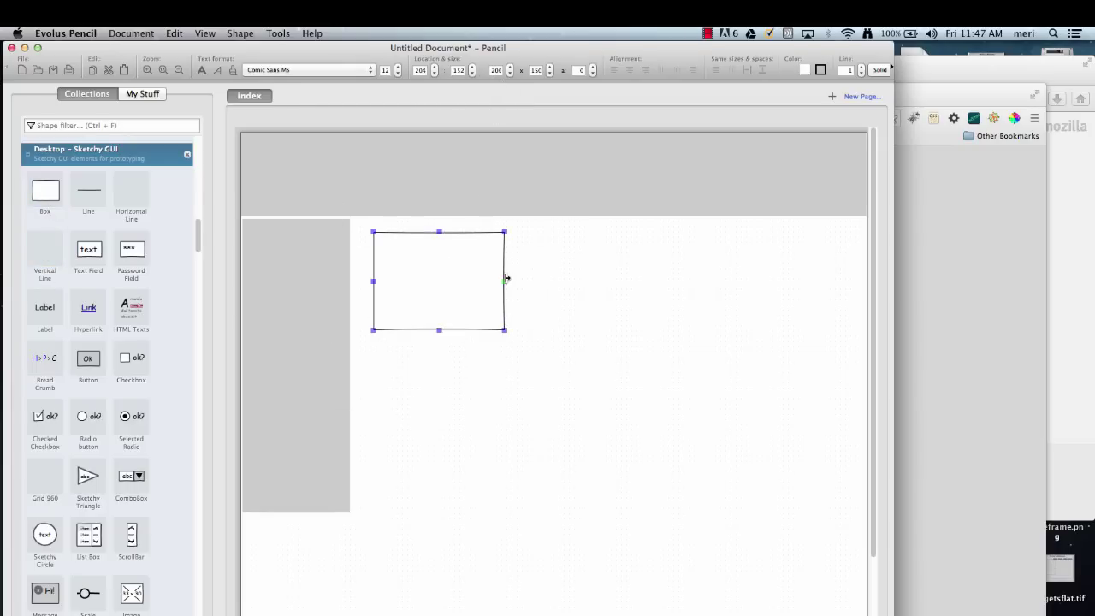
{"action": "left_click_drag", "start_coordinate": [506, 280], "coordinate": [859, 310]}
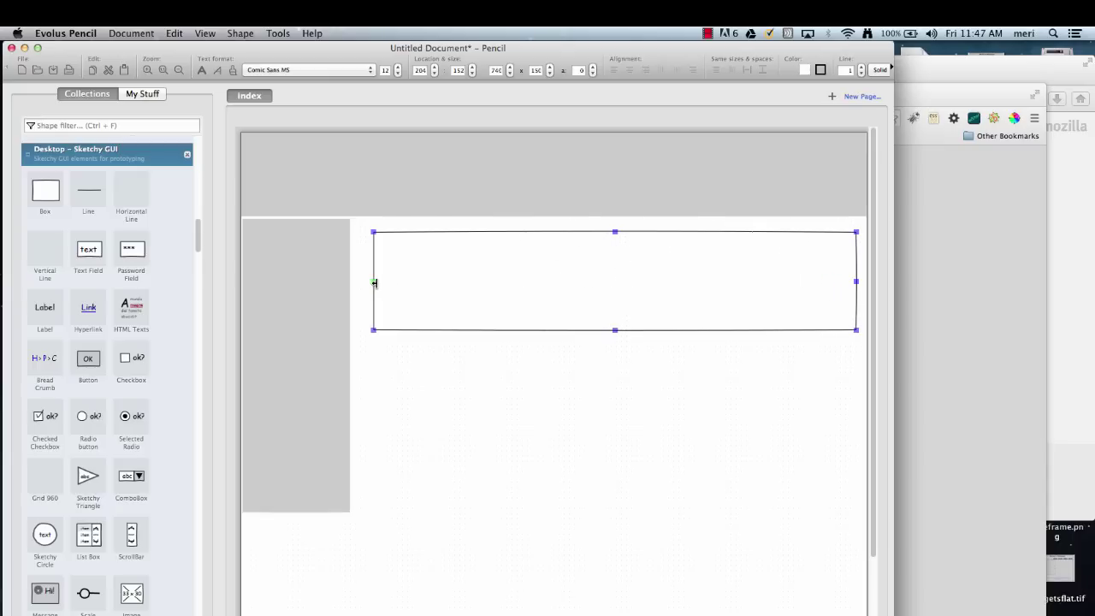
{"action": "left_click_drag", "start_coordinate": [373, 282], "coordinate": [356, 282]}
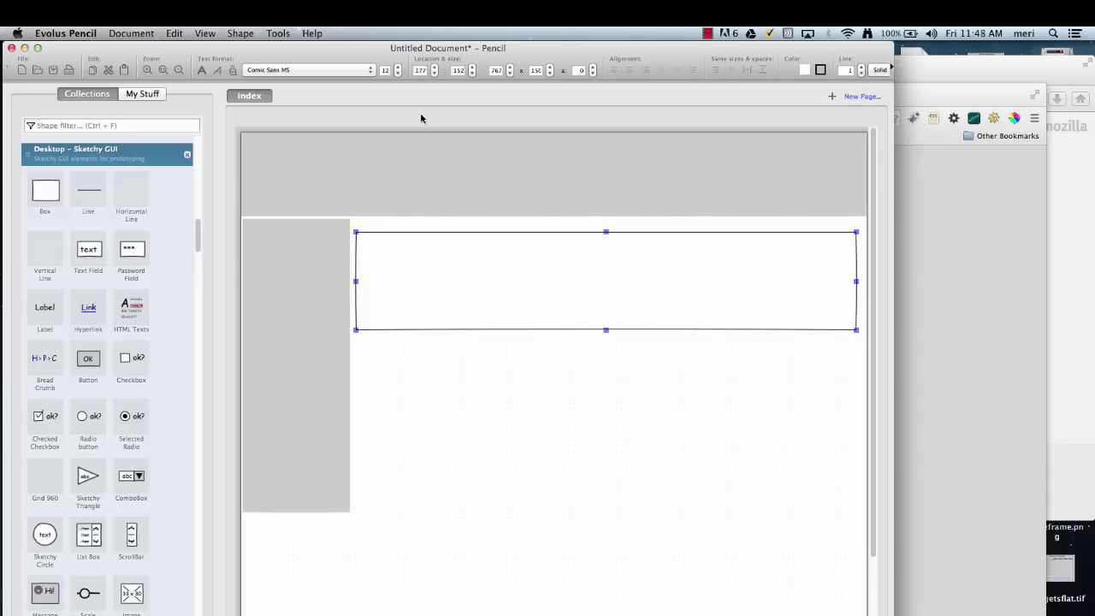
{"action": "left_click", "coordinate": [436, 67]}
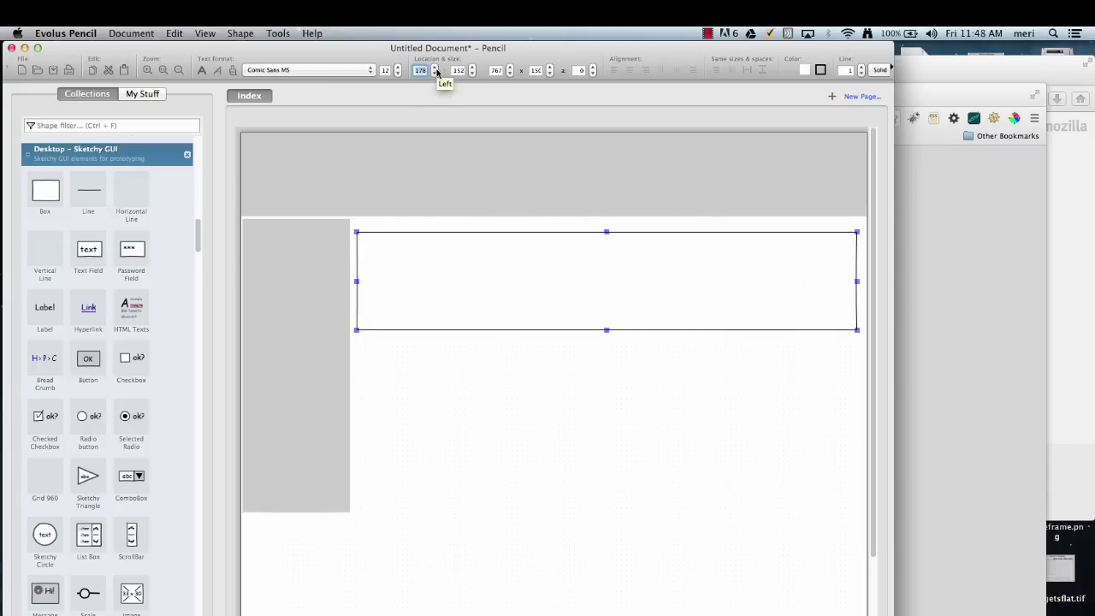
{"action": "left_click", "coordinate": [436, 74]}
{"action": "left_click", "coordinate": [436, 73]}
{"action": "left_click", "coordinate": [435, 74]}
{"action": "left_click", "coordinate": [435, 74]}
{"action": "left_click", "coordinate": [435, 74]}
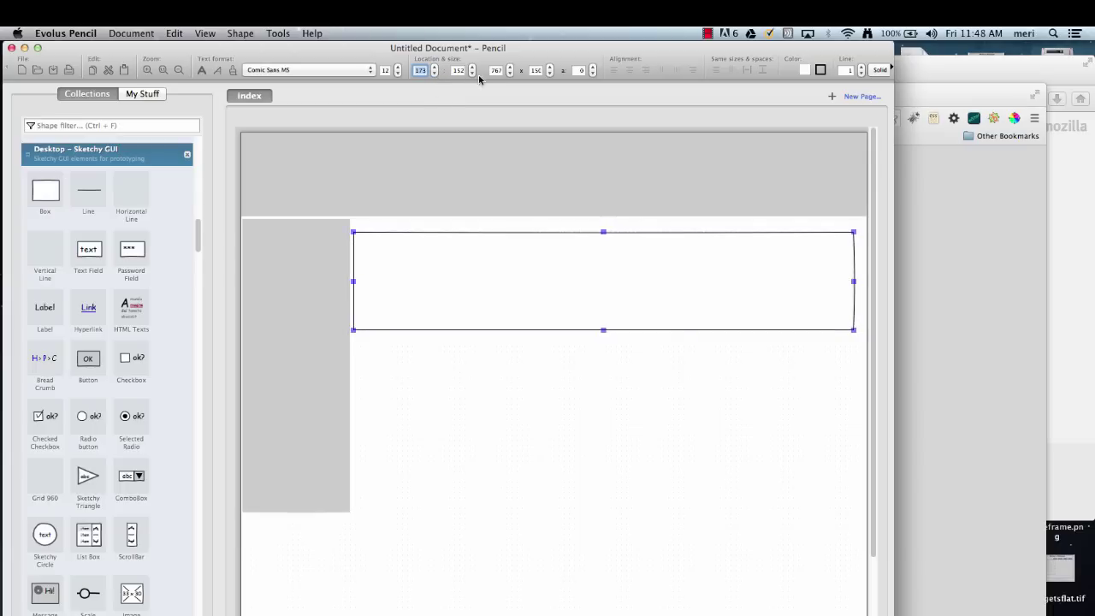
Stretch the content box to the page's right edge and bottom, setting its height to 560.
{"action": "left_click", "coordinate": [472, 69]}
{"action": "left_click", "coordinate": [472, 69]}
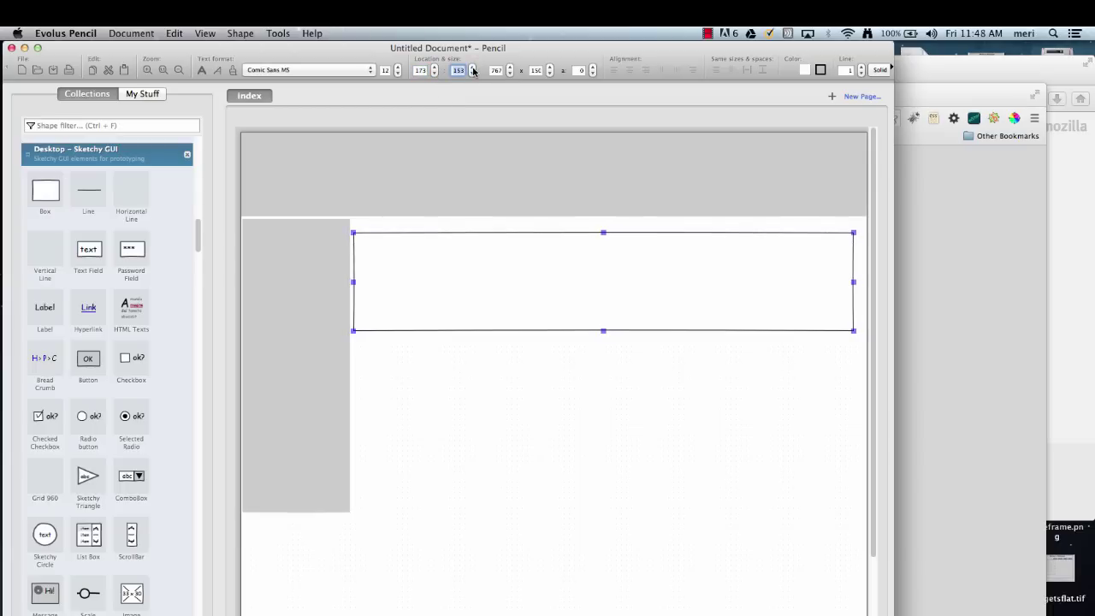
{"action": "left_click", "coordinate": [472, 73]}
{"action": "left_click", "coordinate": [472, 73]}
{"action": "left_click", "coordinate": [472, 73]}
{"action": "left_click", "coordinate": [472, 73]}
{"action": "left_click", "coordinate": [472, 74]}
{"action": "left_click", "coordinate": [472, 73]}
{"action": "left_click", "coordinate": [472, 73]}
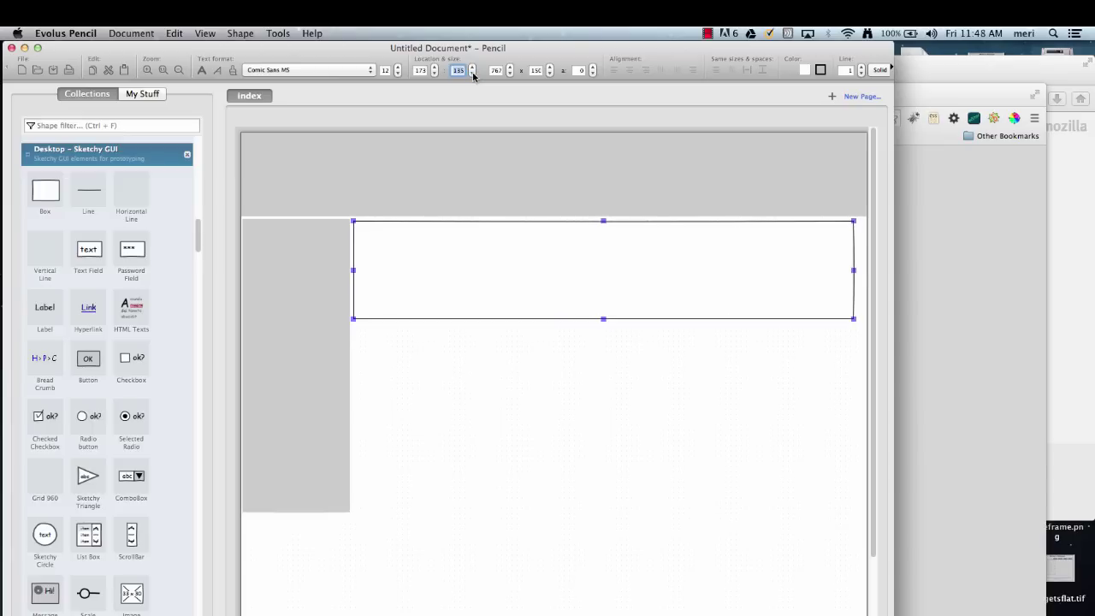
{"action": "left_click", "coordinate": [550, 74]}
{"action": "left_click", "coordinate": [549, 74]}
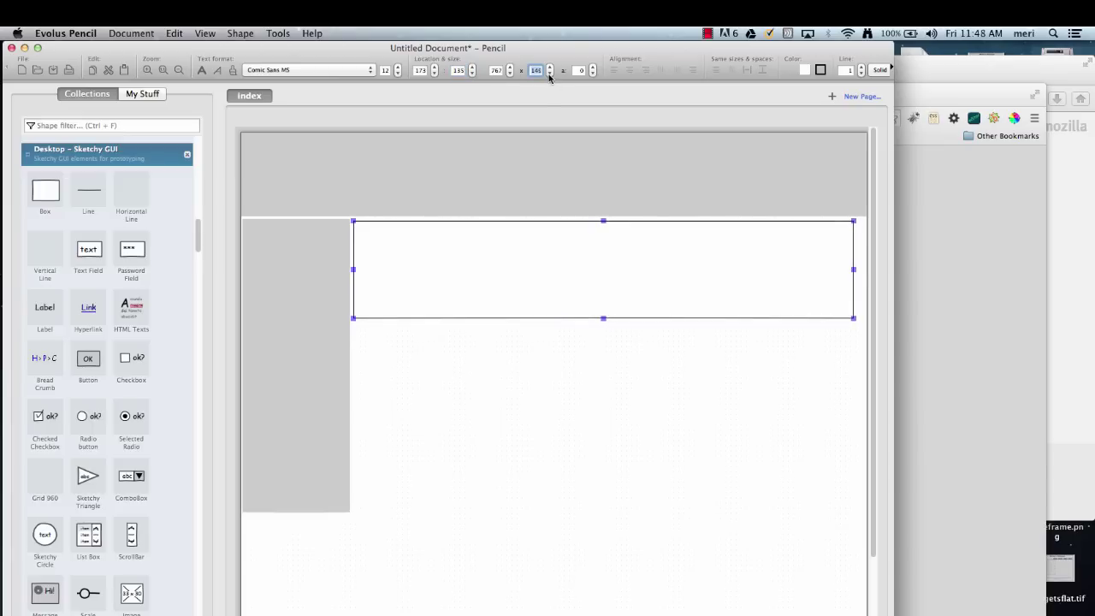
{"action": "left_click", "coordinate": [605, 318]}
{"action": "left_click_drag", "start_coordinate": [605, 319], "coordinate": [635, 587]}
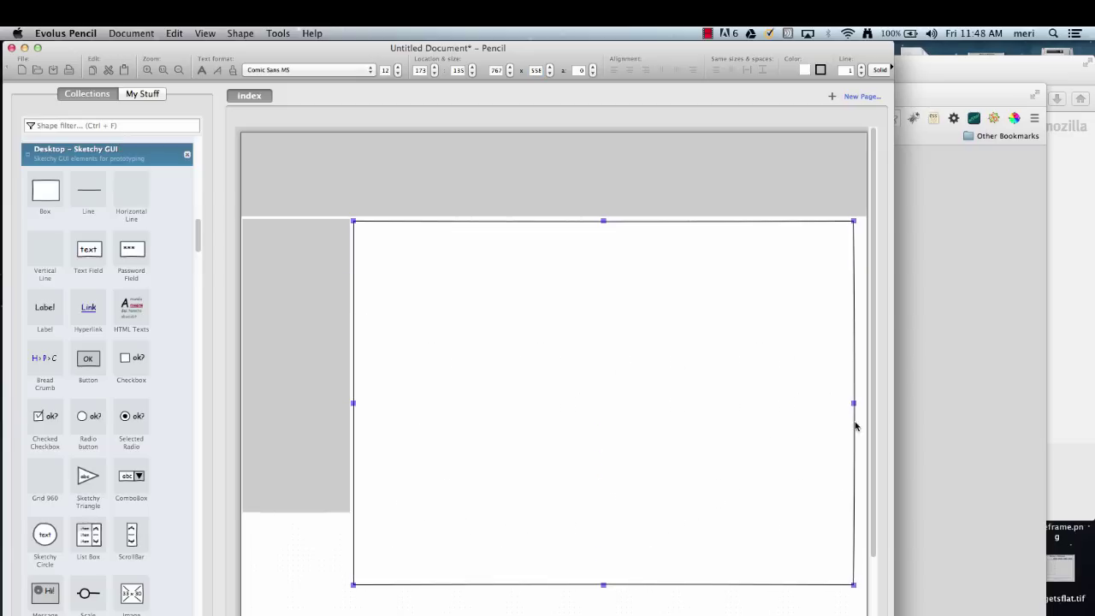
{"action": "left_click_drag", "start_coordinate": [855, 403], "coordinate": [865, 403]}
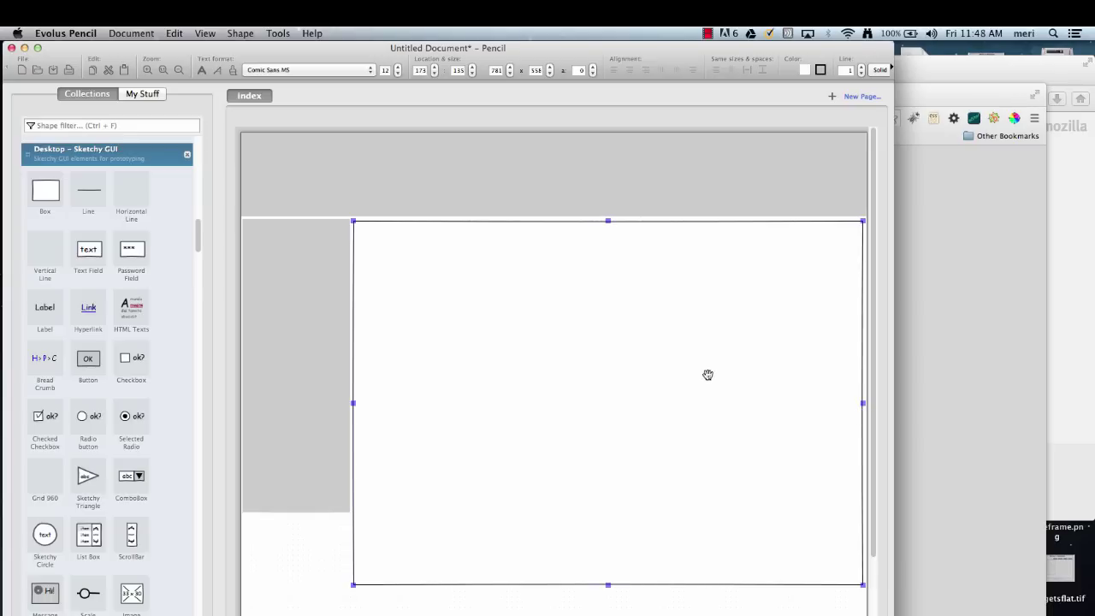
{"action": "double_click", "coordinate": [551, 67]}
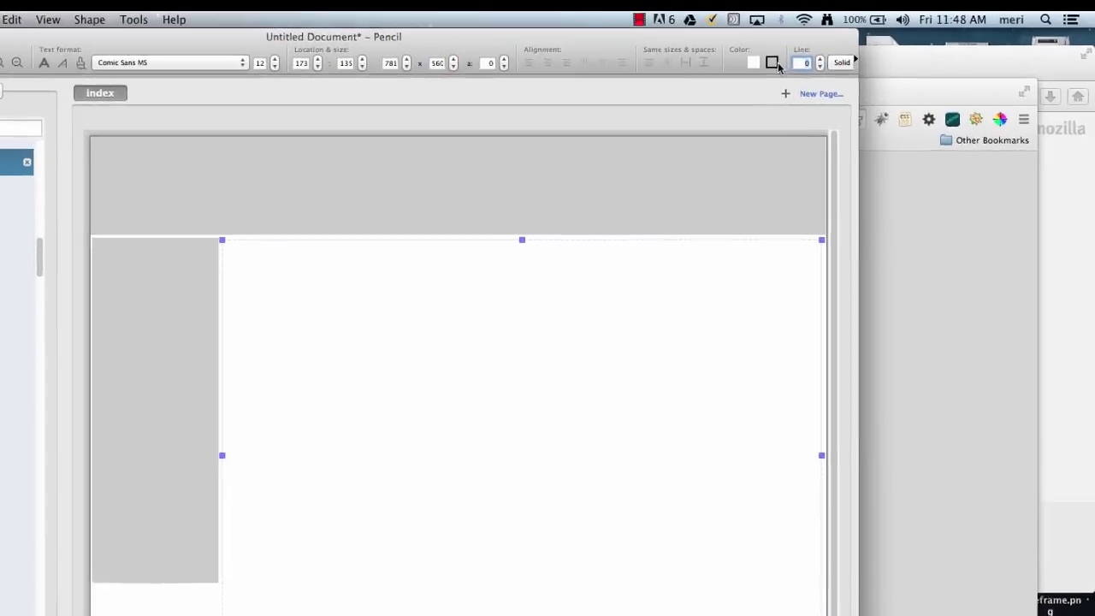
Fill the content box with light grey #C0C0C0 and nudge it up against the header.
{"action": "left_click", "coordinate": [804, 69]}
{"action": "left_click", "coordinate": [724, 119]}
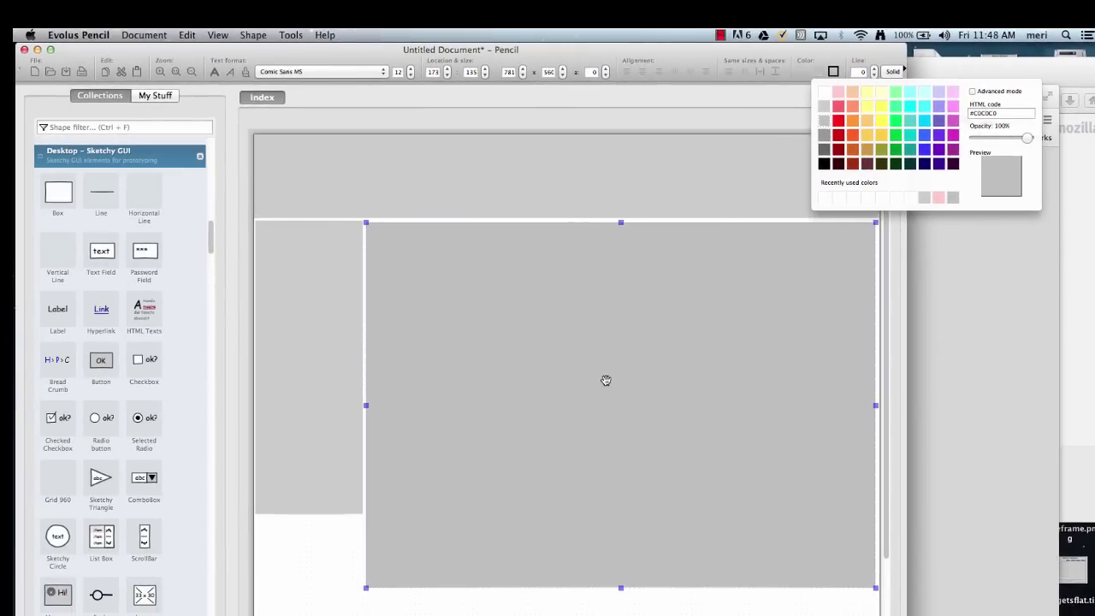
{"action": "left_click", "coordinate": [484, 72]}
{"action": "left_click", "coordinate": [484, 72]}
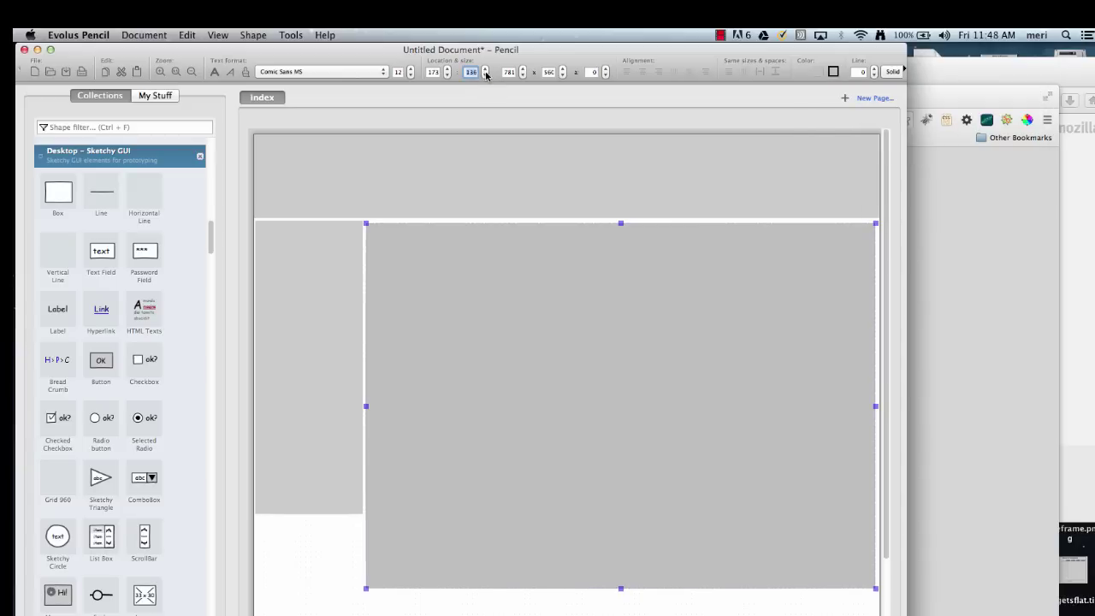
{"action": "left_click", "coordinate": [485, 75]}
{"action": "left_click", "coordinate": [485, 76]}
{"action": "left_click", "coordinate": [485, 75]}
{"action": "left_click", "coordinate": [485, 76]}
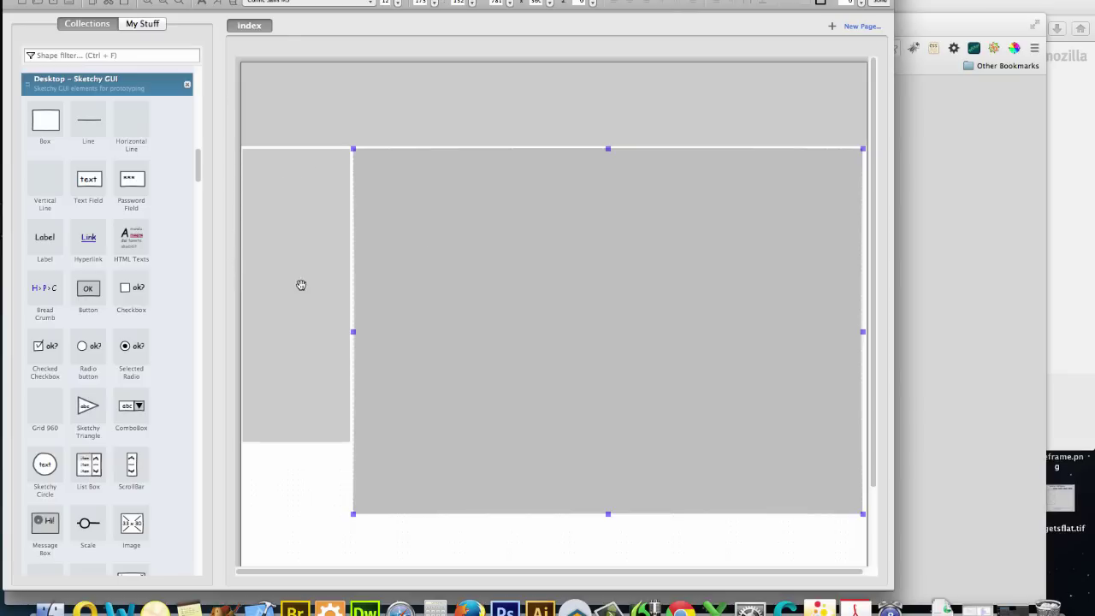
Add a label to the header using Verdana font at size 33.
{"action": "left_click_drag", "start_coordinate": [202, 189], "coordinate": [478, 105]}
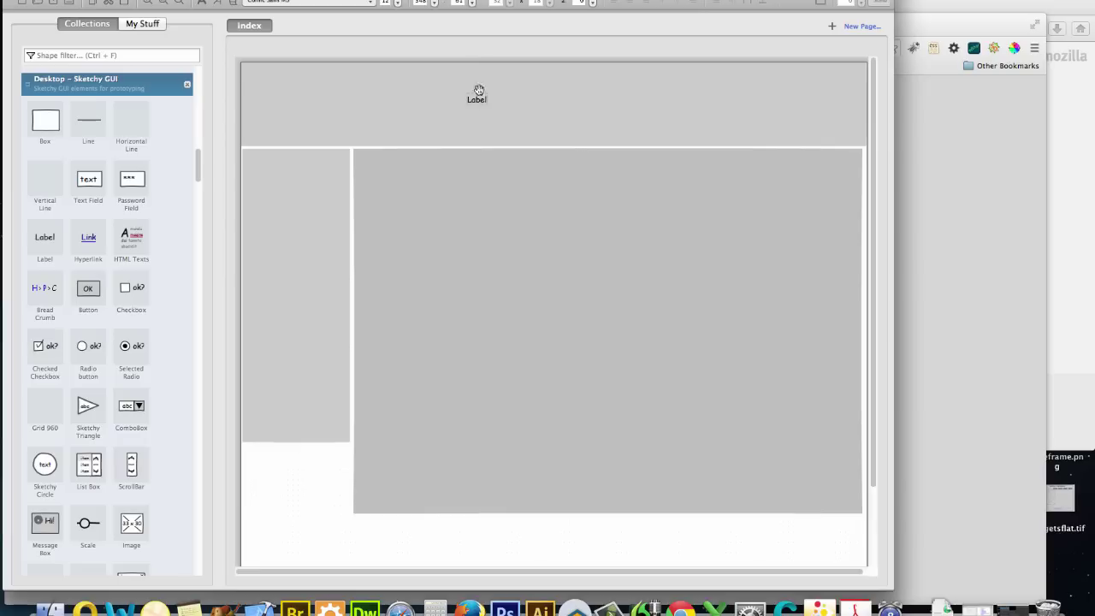
{"action": "left_click", "coordinate": [372, 4]}
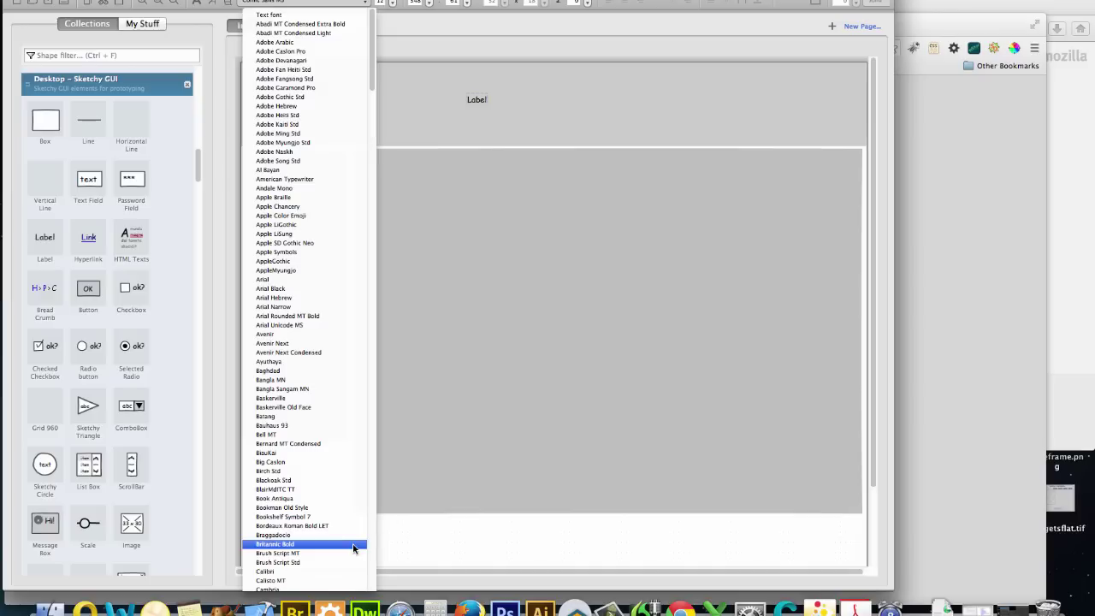
{"action": "scroll", "coordinate": [353, 547], "scroll_direction": "down", "scroll_amount": 15}
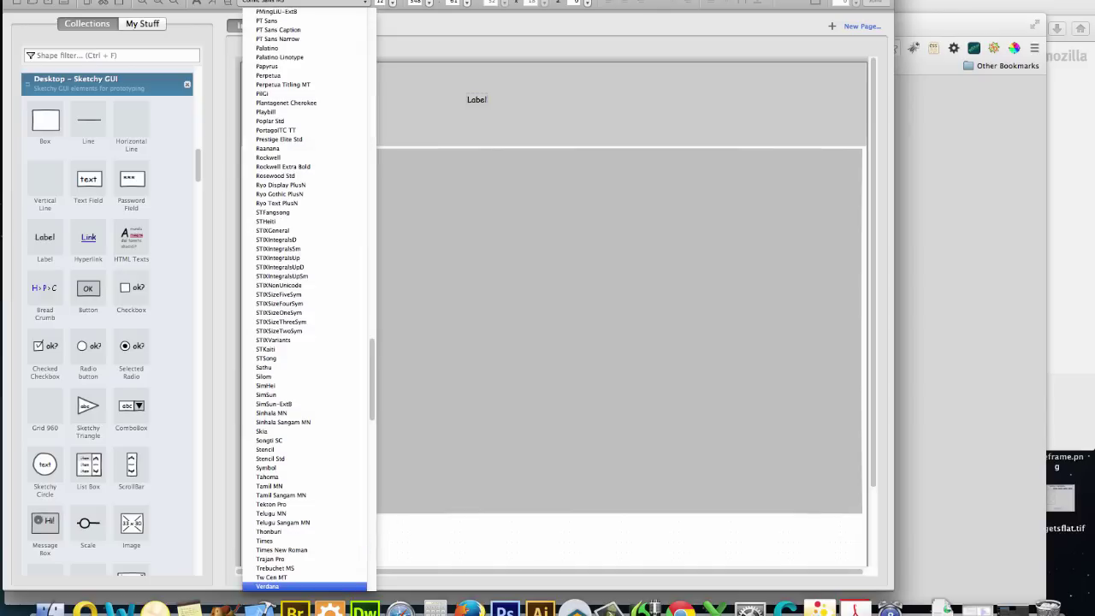
{"action": "left_click", "coordinate": [319, 586]}
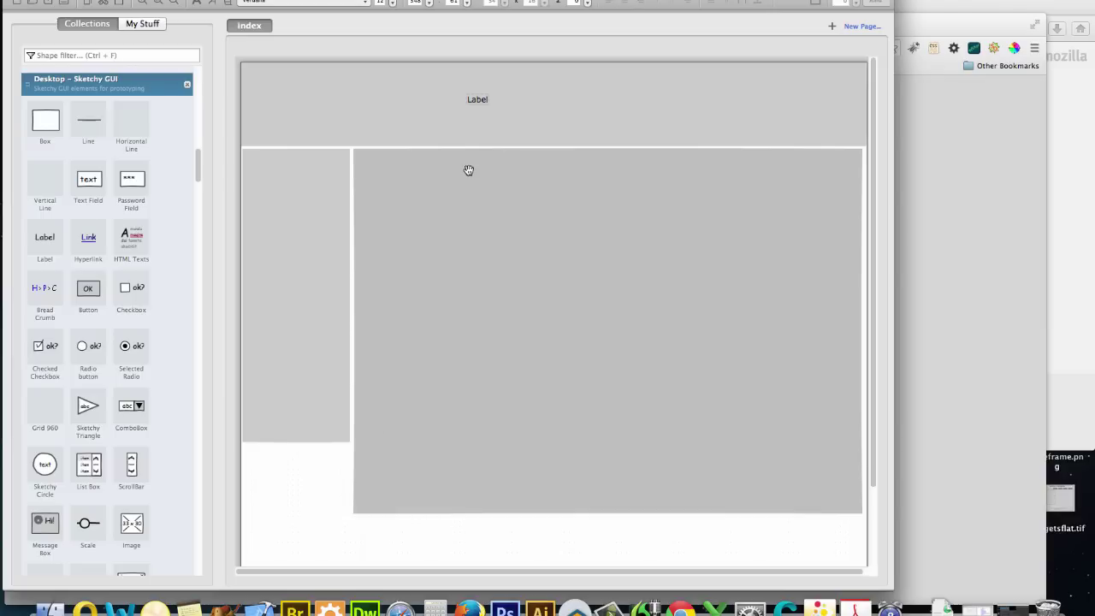
{"action": "left_click_drag", "start_coordinate": [396, 3], "coordinate": [394, 1]}
Position the label in the header and change its text to 'Meri's Bouviers'.
{"action": "left_click_drag", "start_coordinate": [523, 80], "coordinate": [481, 103]}
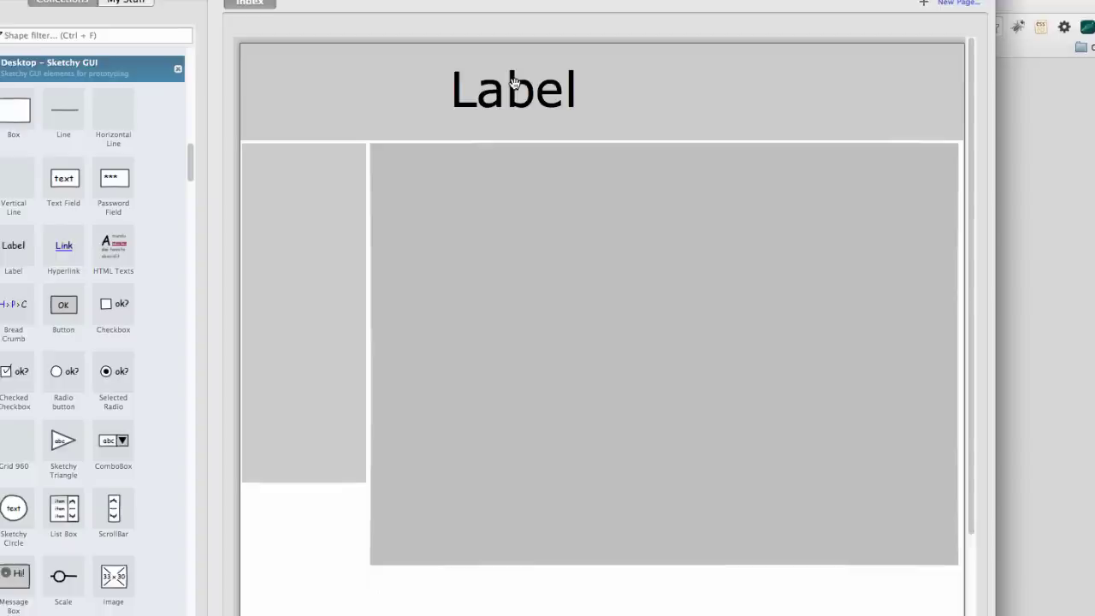
{"action": "double_click", "coordinate": [476, 97]}
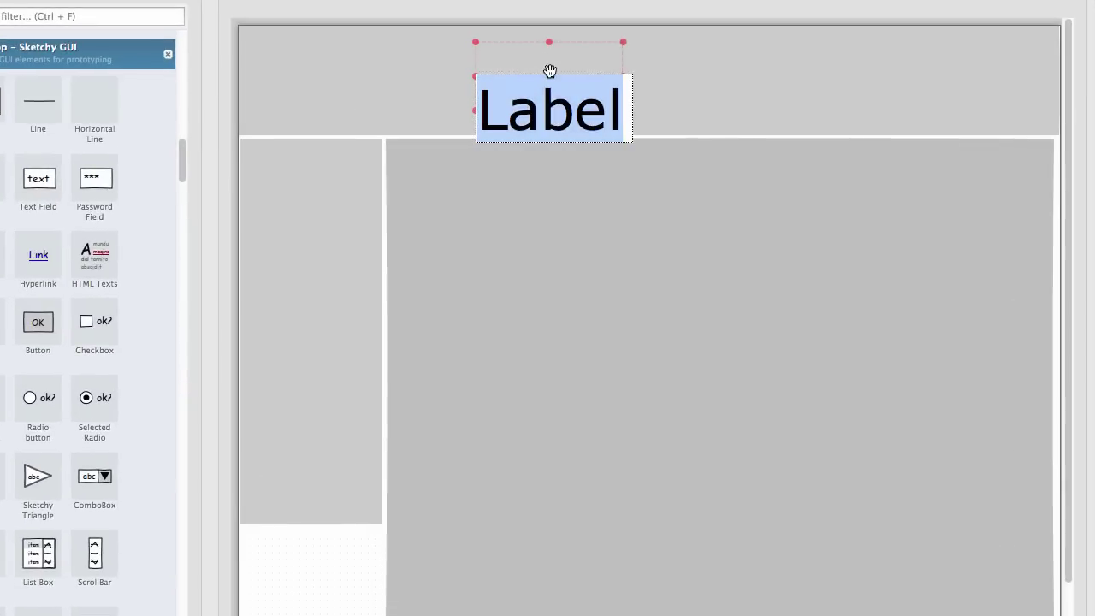
{"action": "type", "text": "Meri's B"}
{"action": "type", "text": "ouviers"}
{"action": "key", "text": "Return"}
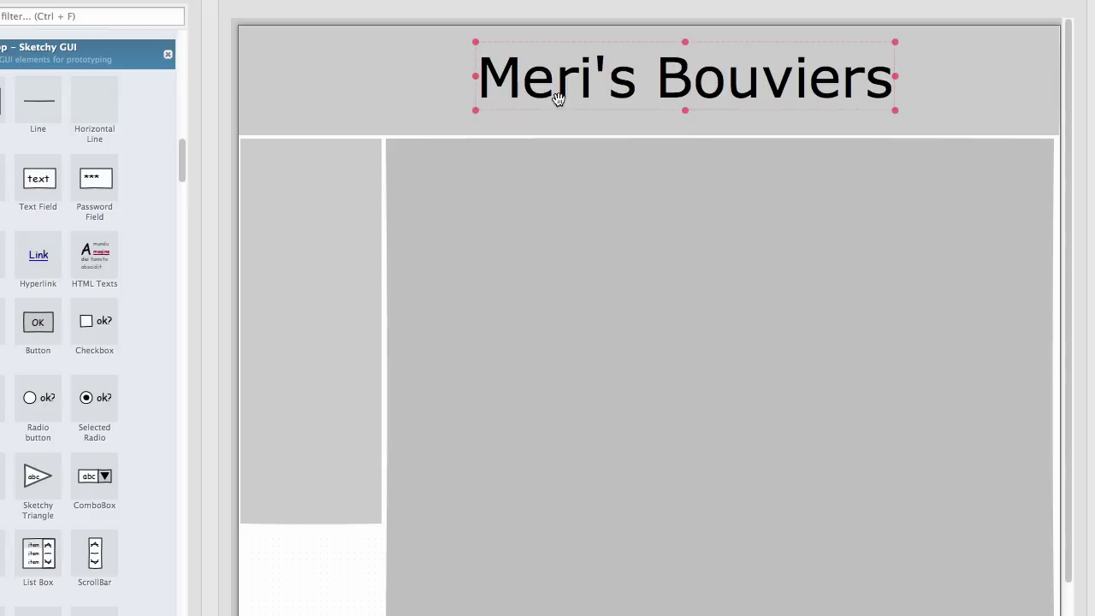
{"action": "left_click", "coordinate": [578, 128]}
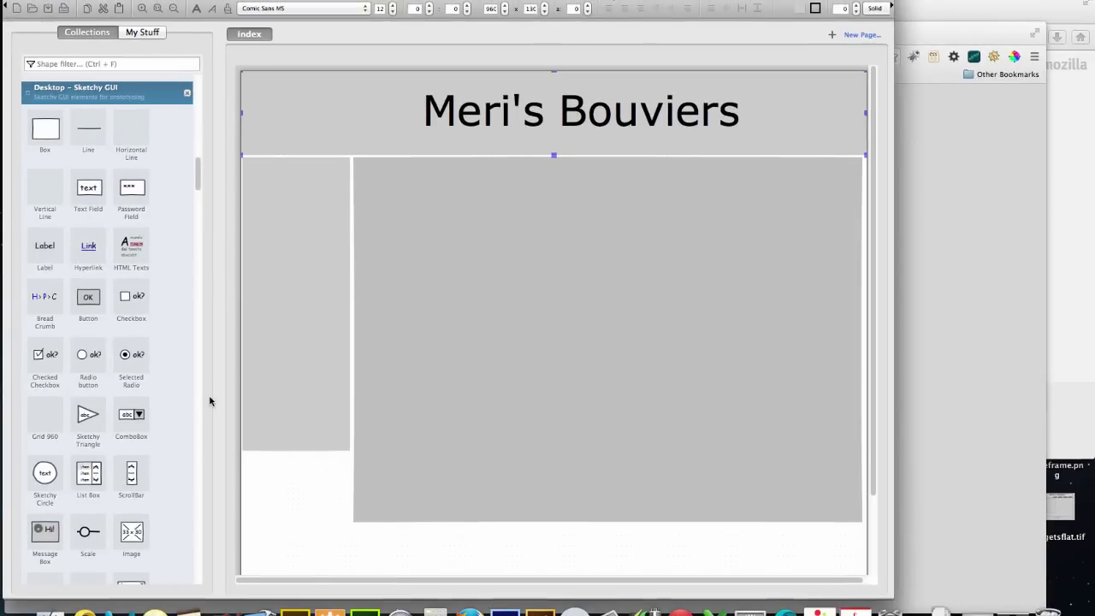
Drop a 100 × 100 image placeholder at the header's top-left and two hyperlinks into the sidebar.
{"action": "scroll", "coordinate": [170, 408], "scroll_direction": "down", "scroll_amount": 5}
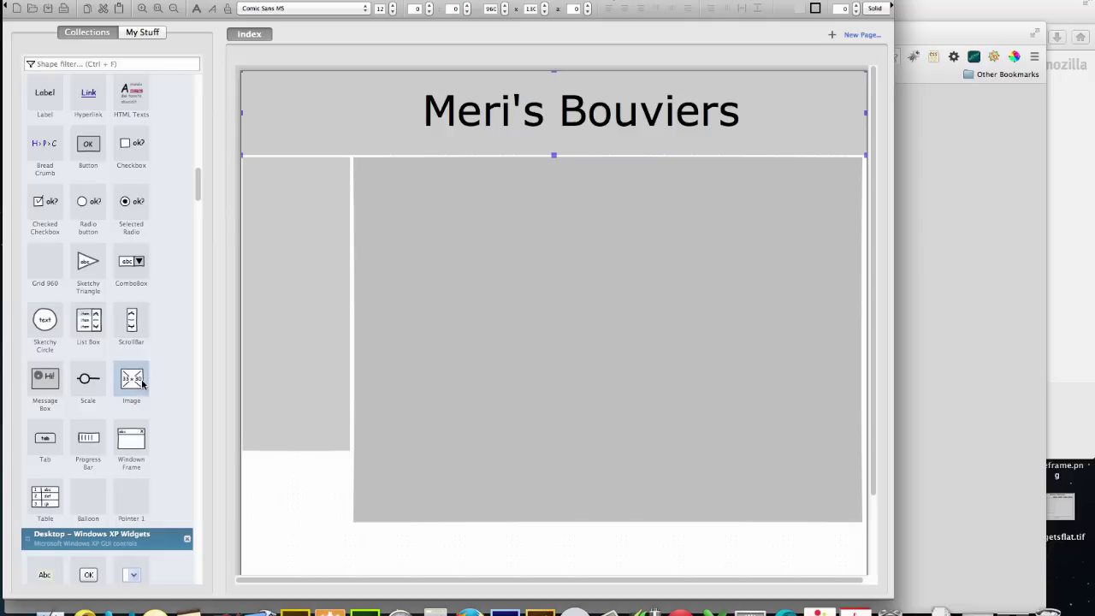
{"action": "left_click_drag", "start_coordinate": [141, 384], "coordinate": [285, 117]}
{"action": "scroll", "coordinate": [144, 261], "scroll_direction": "up", "scroll_amount": 2}
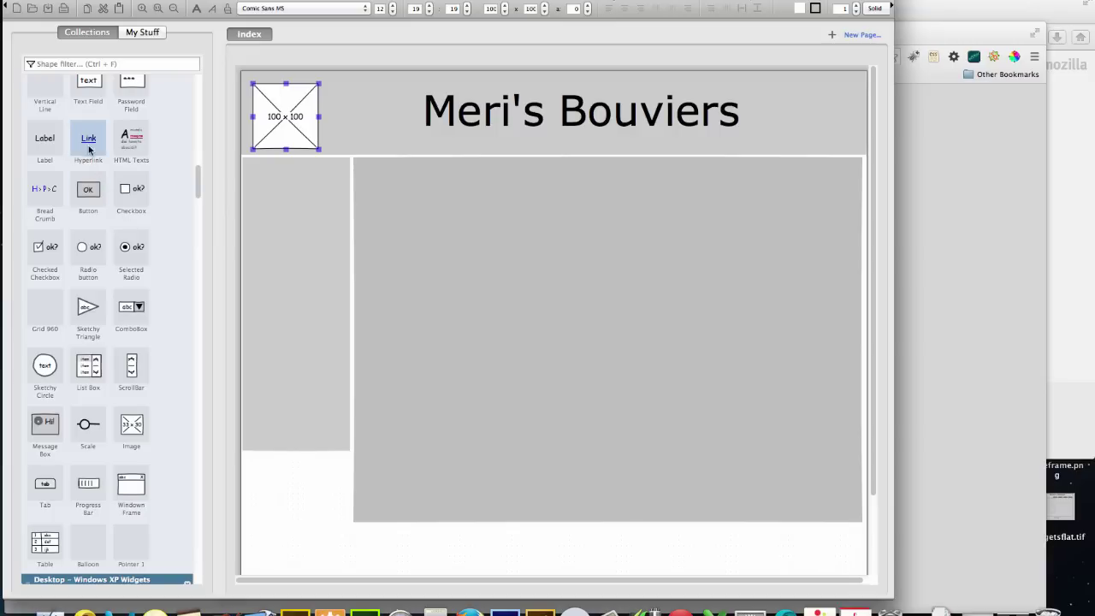
{"action": "left_click_drag", "start_coordinate": [89, 142], "coordinate": [286, 188]}
{"action": "left_click_drag", "start_coordinate": [88, 137], "coordinate": [285, 213]}
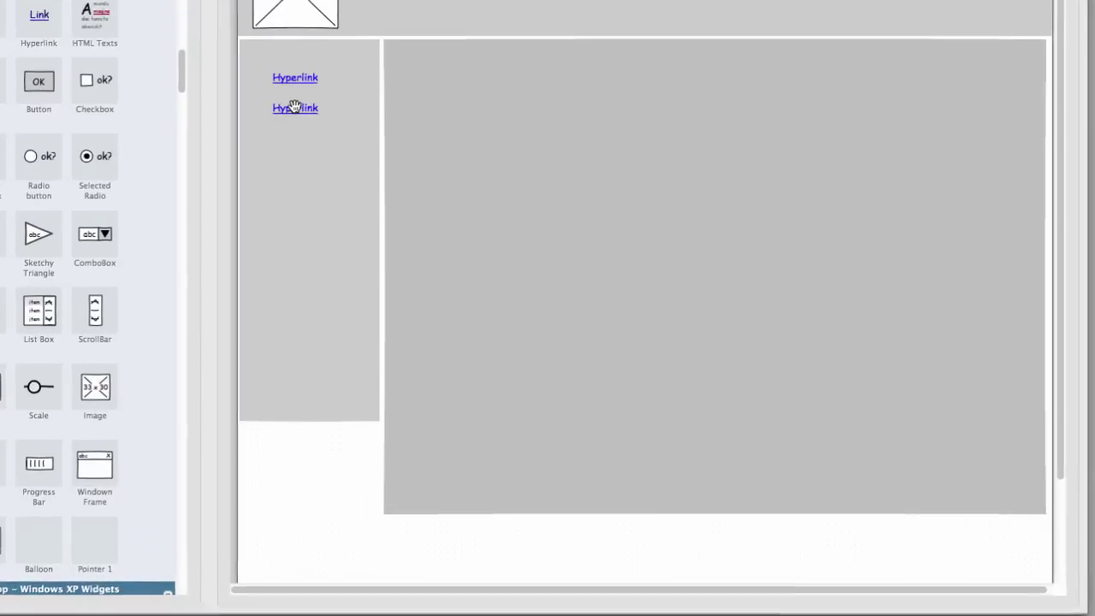
Rename the two sidebar links to History and Eli.
{"action": "double_click", "coordinate": [295, 106]}
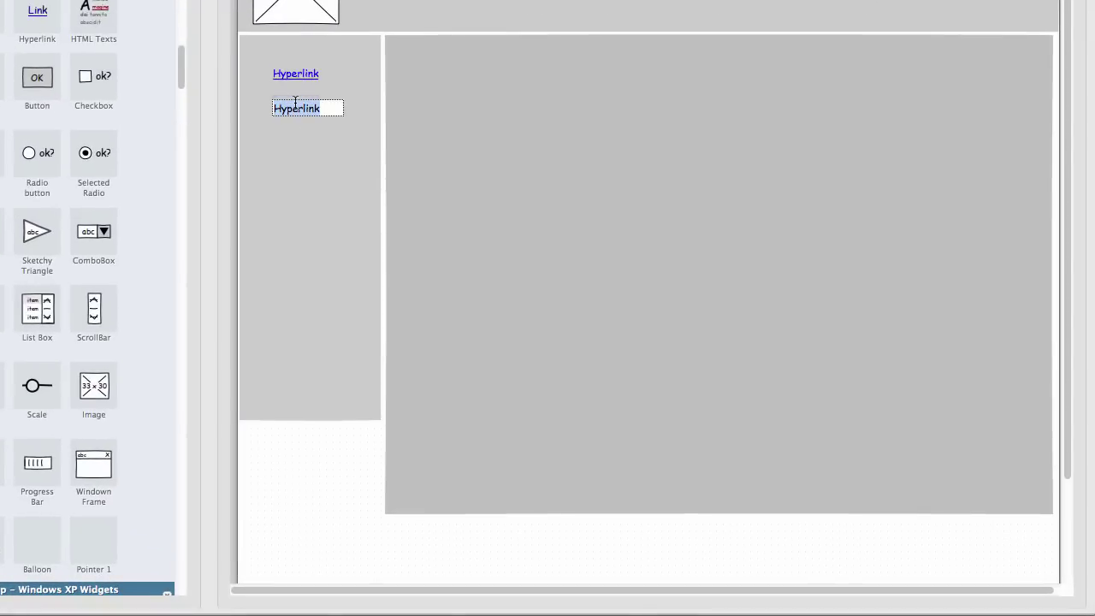
{"action": "type", "text": "History"}
{"action": "left_click", "coordinate": [296, 74]}
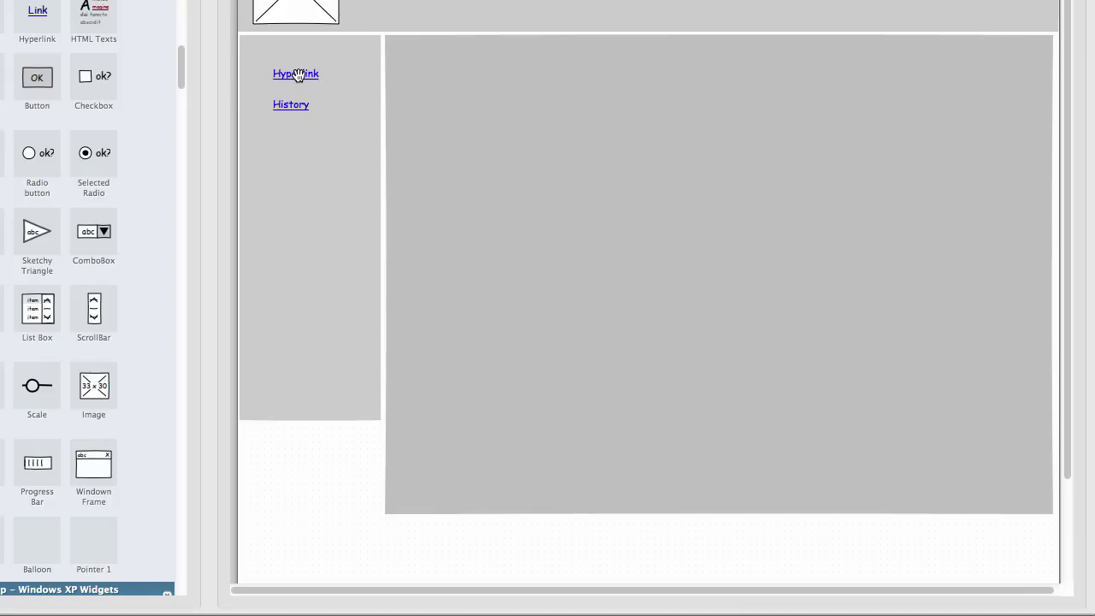
{"action": "double_click", "coordinate": [297, 75]}
{"action": "type", "text": "Eli"}
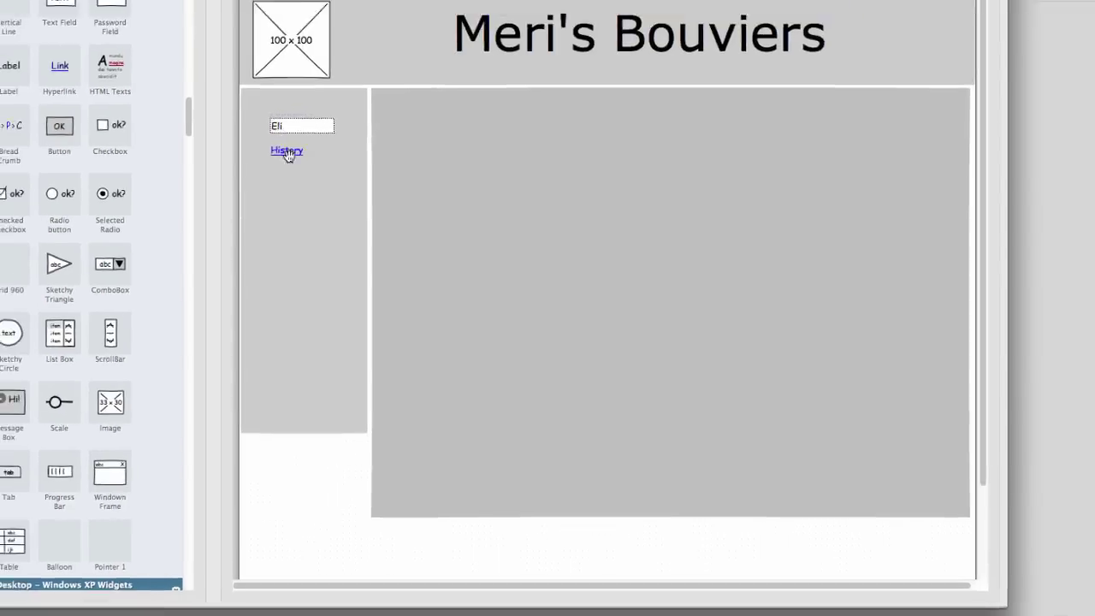
{"action": "key", "text": "Return"}
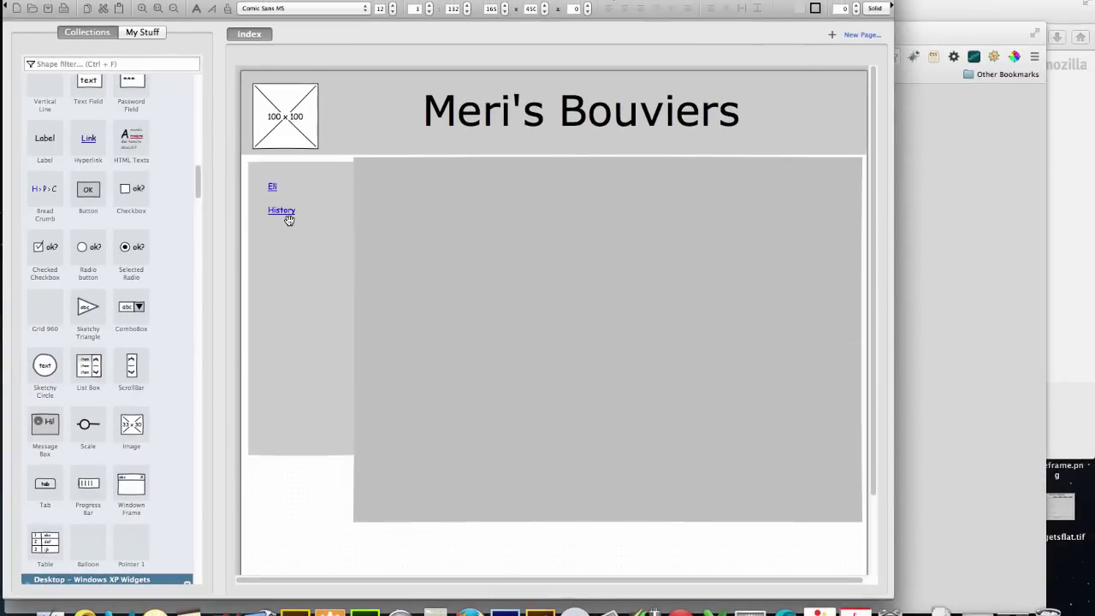
Nudge the grey sidebar box slightly right and up.
{"action": "left_click_drag", "start_coordinate": [289, 220], "coordinate": [283, 217]}
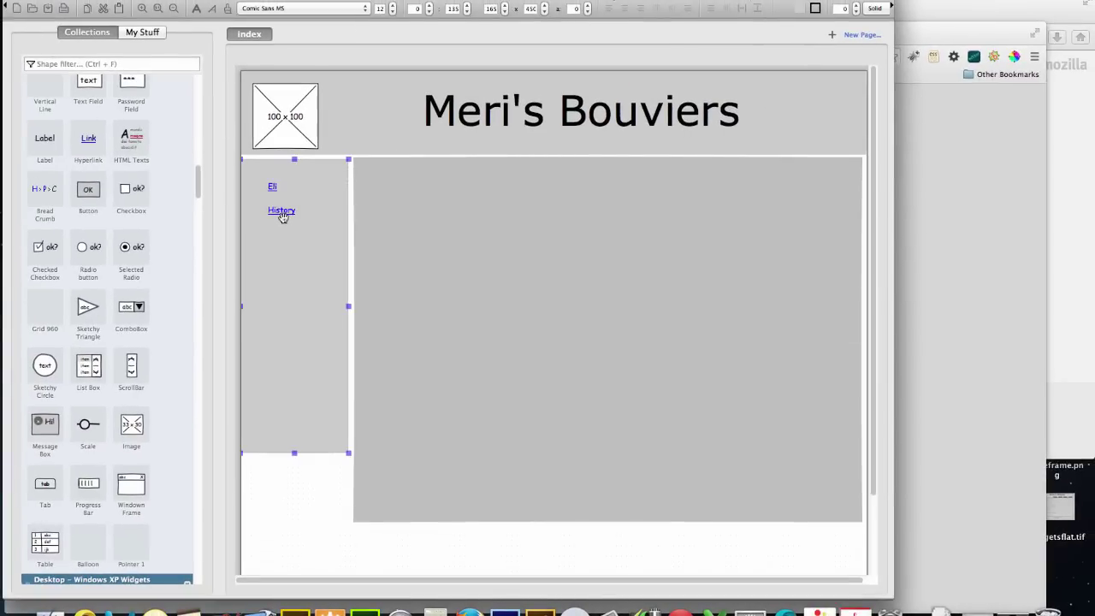
{"action": "key", "text": "Right"}
{"action": "key", "text": "Right"}
{"action": "key", "text": "Right"}
{"action": "key", "text": "Right"}
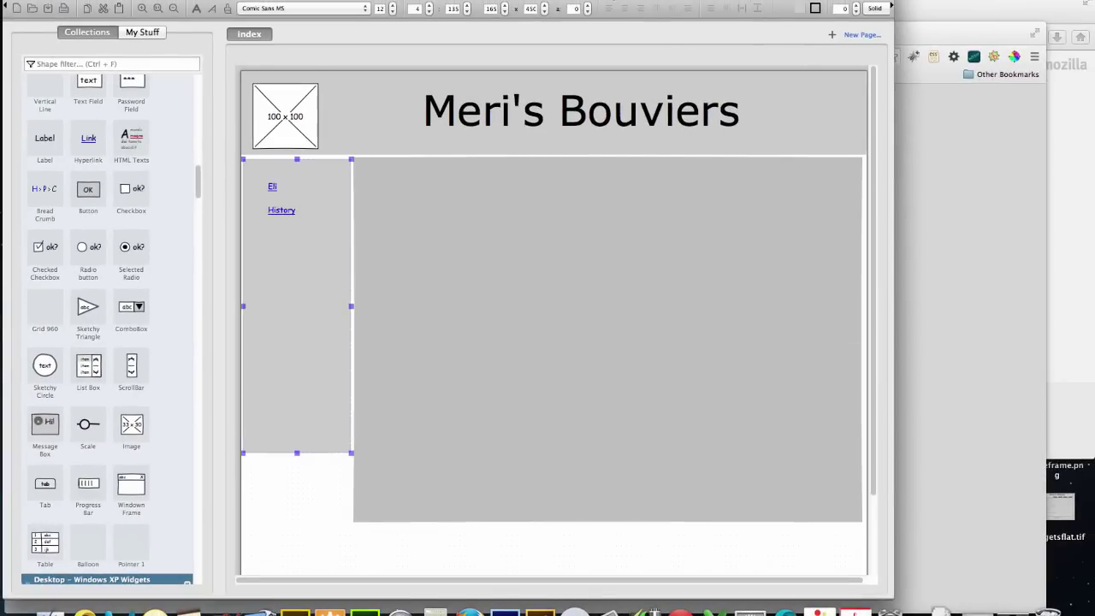
{"action": "key", "text": "Up"}
{"action": "key", "text": "Up"}
{"action": "left_click", "coordinate": [325, 498]}
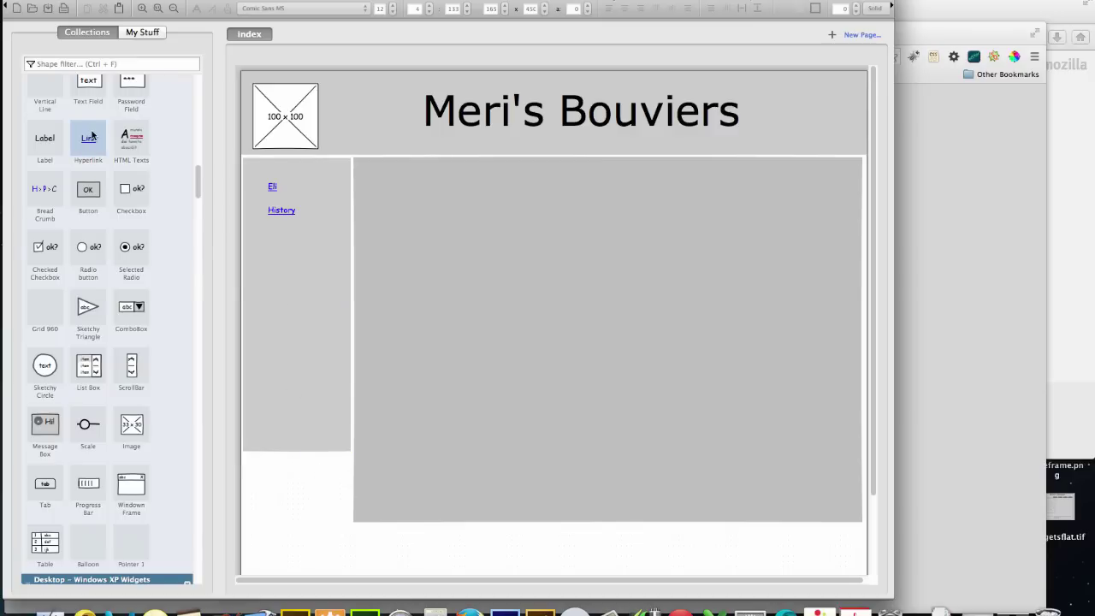
Add a Nessie link under Eli and move History up beneath Nessie.
{"action": "left_click_drag", "start_coordinate": [193, 245], "coordinate": [281, 273]}
{"action": "left_click", "coordinate": [281, 215]}
{"action": "left_click", "coordinate": [280, 211]}
{"action": "left_click", "coordinate": [283, 244]}
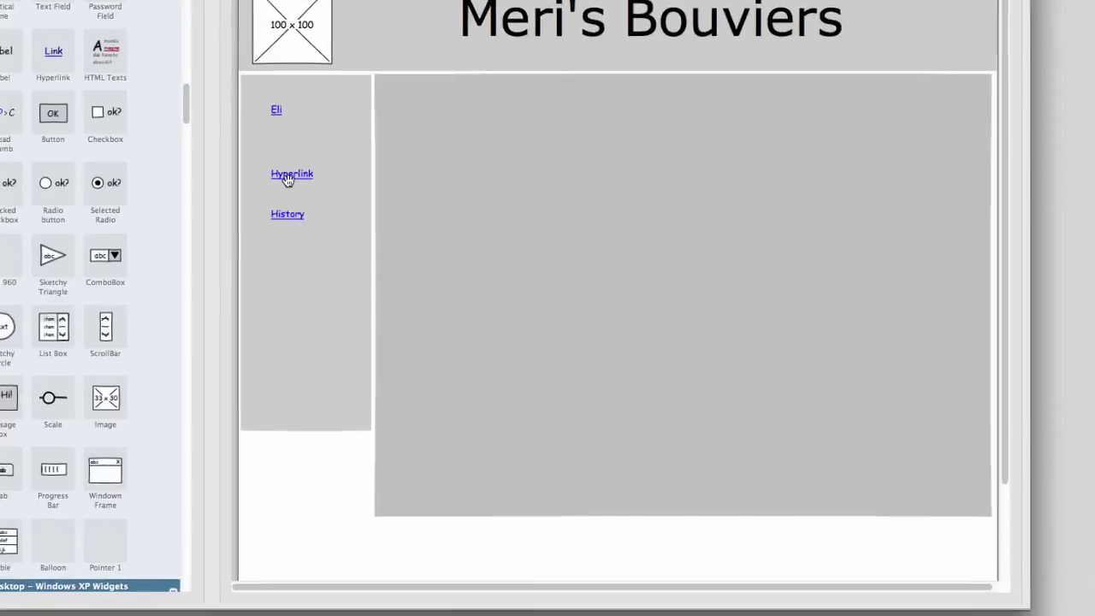
{"action": "double_click", "coordinate": [289, 174]}
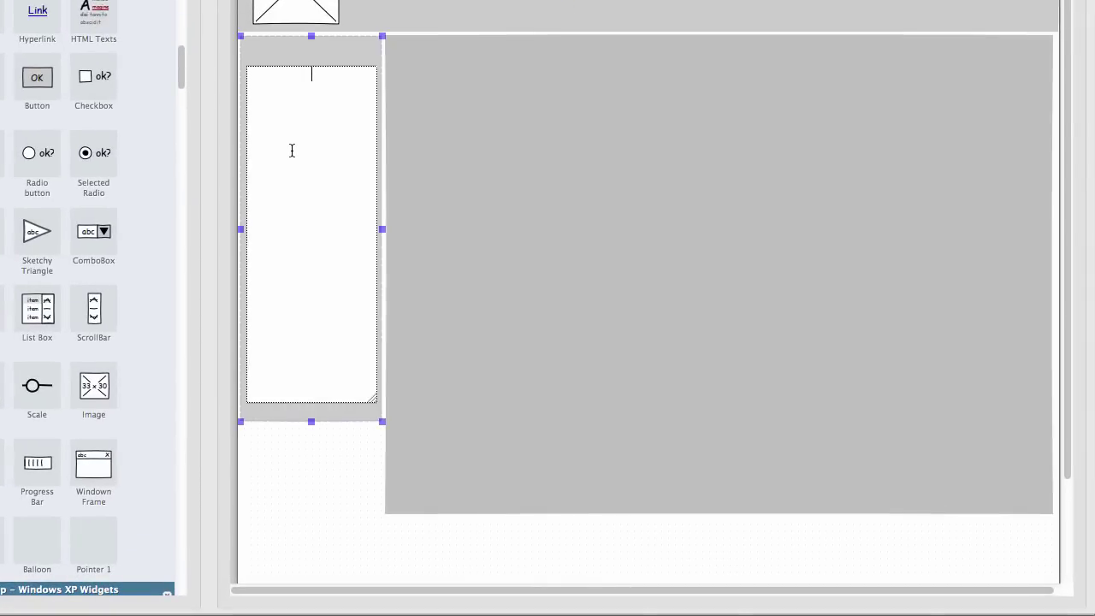
{"action": "key", "text": "Escape"}
{"action": "key", "text": "Escape"}
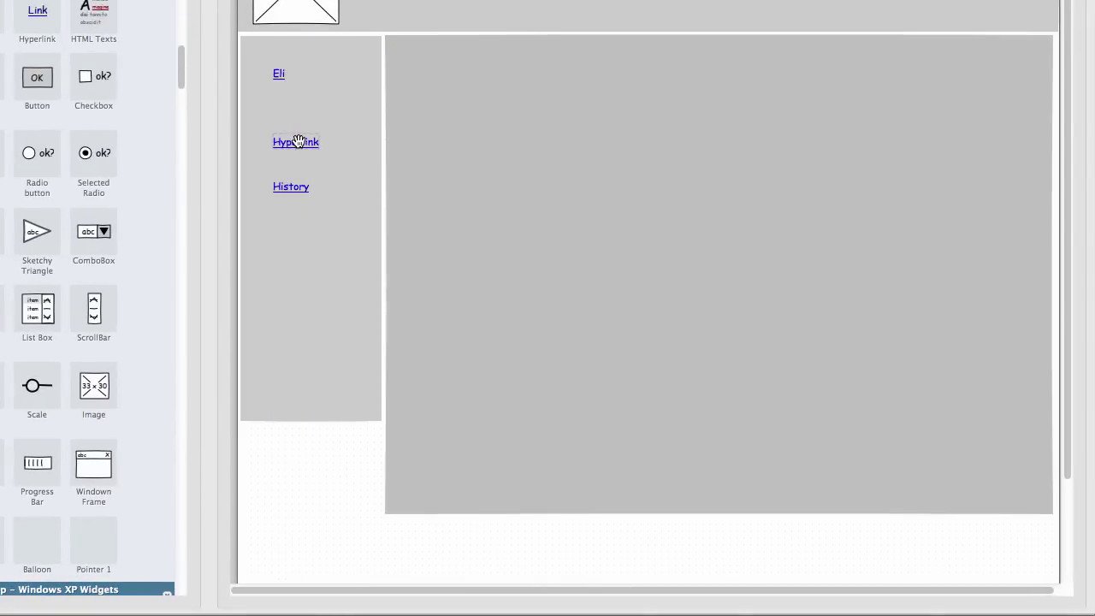
{"action": "double_click", "coordinate": [298, 142]}
{"action": "type", "text": "Nessi"}
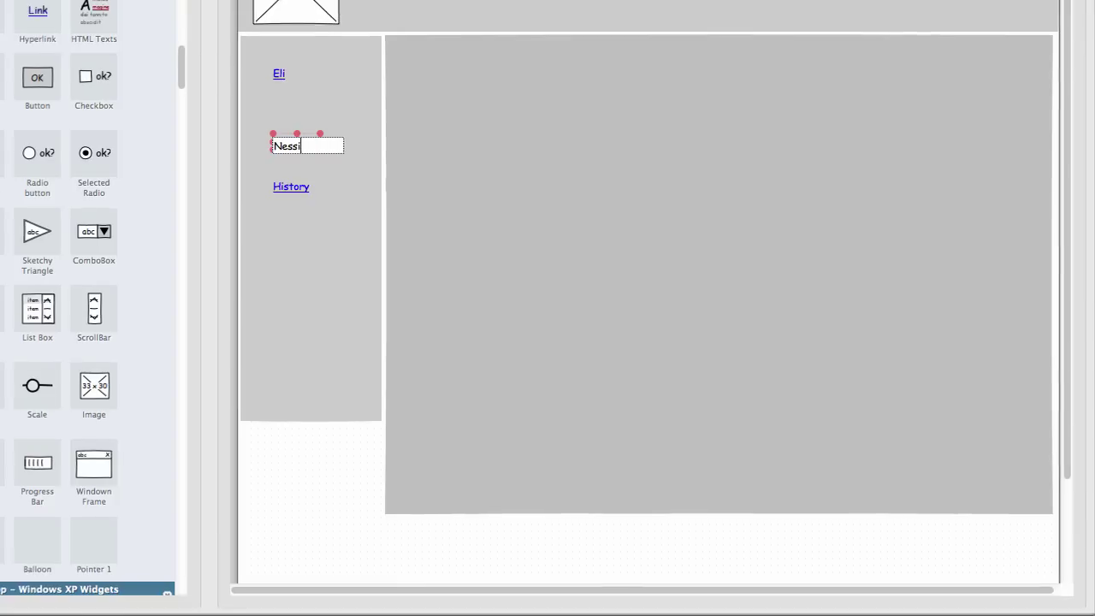
{"action": "type", "text": "e"}
{"action": "left_click", "coordinate": [314, 214]}
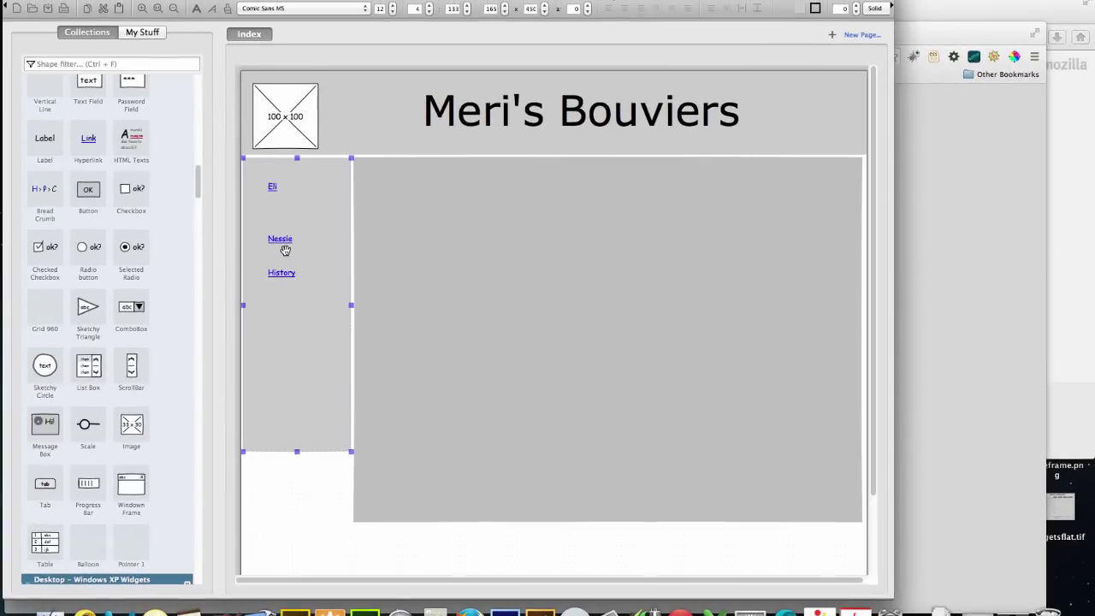
{"action": "left_click_drag", "start_coordinate": [285, 250], "coordinate": [283, 220]}
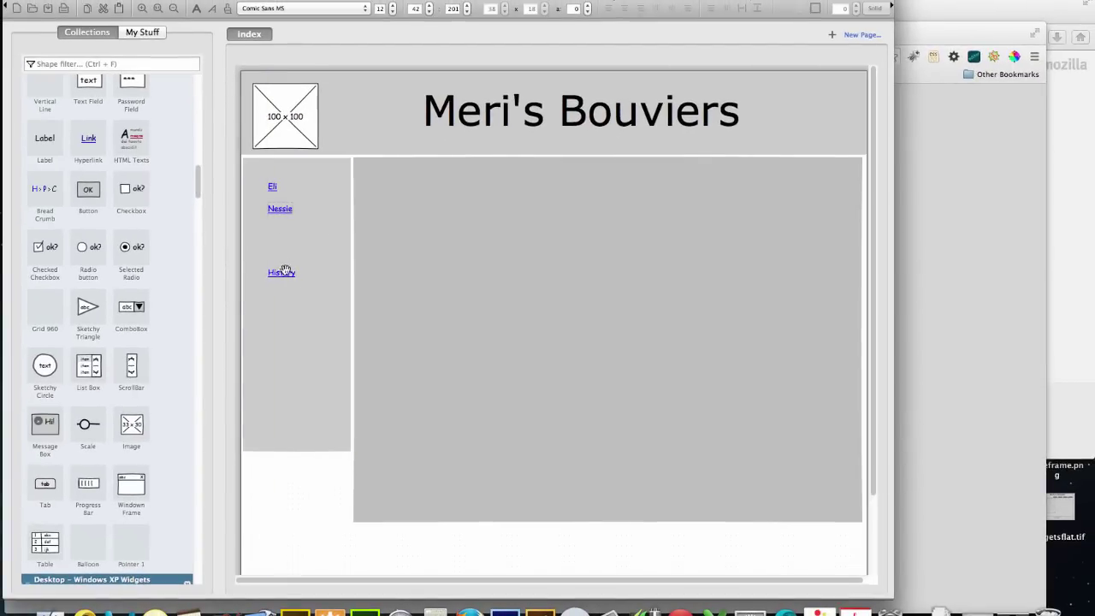
{"action": "left_click_drag", "start_coordinate": [287, 270], "coordinate": [283, 227]}
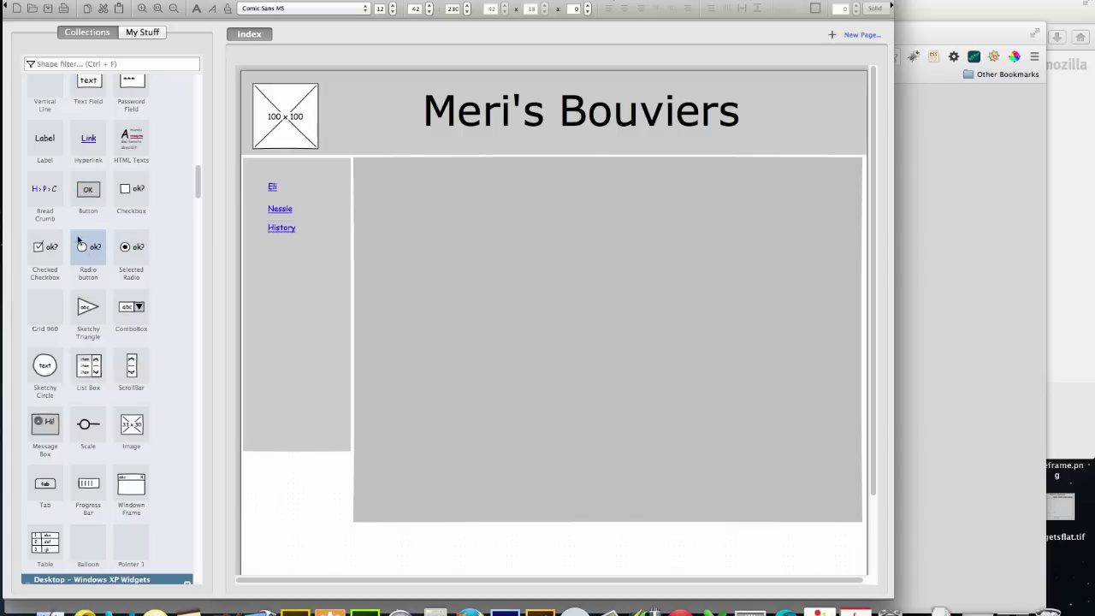
Add Pictures and videos links below History.
{"action": "left_click_drag", "start_coordinate": [220, 255], "coordinate": [290, 252]}
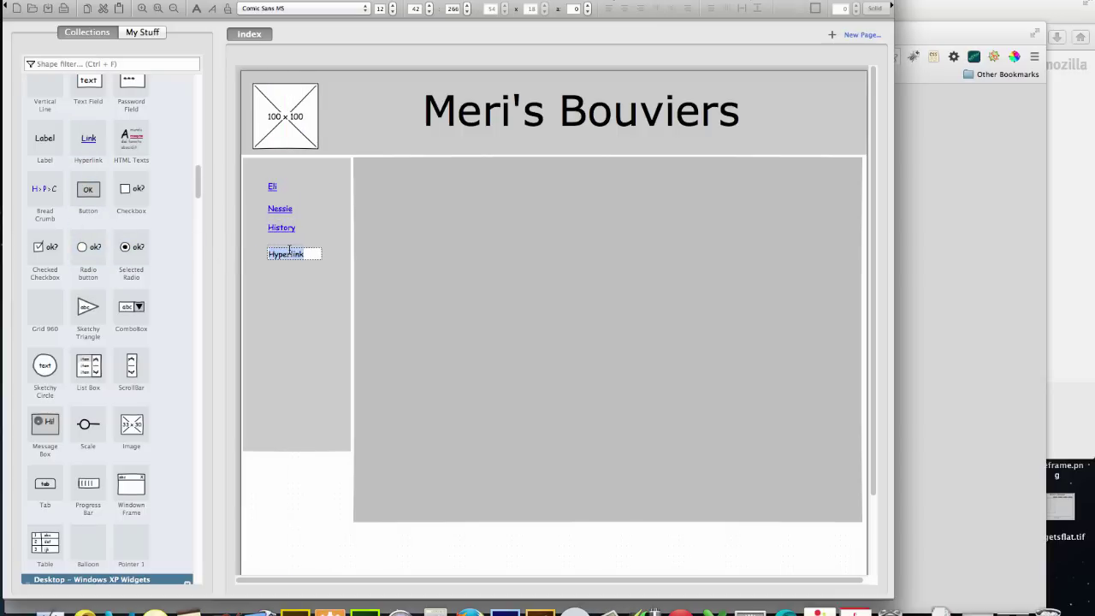
{"action": "type", "text": "pic"}
{"action": "left_click", "coordinate": [274, 351]}
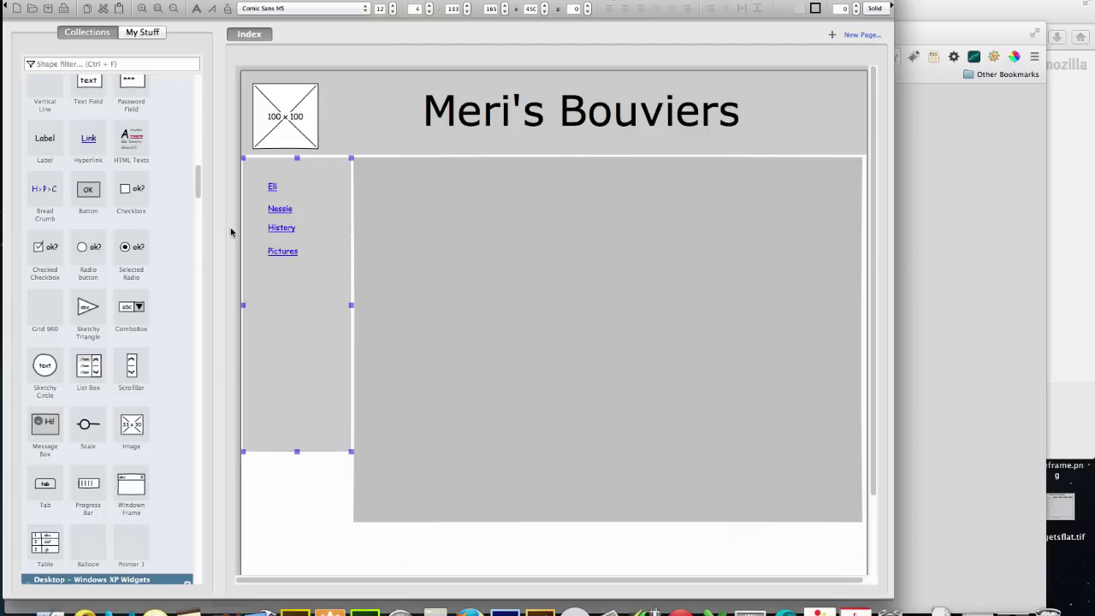
{"action": "left_click_drag", "start_coordinate": [216, 228], "coordinate": [285, 276]}
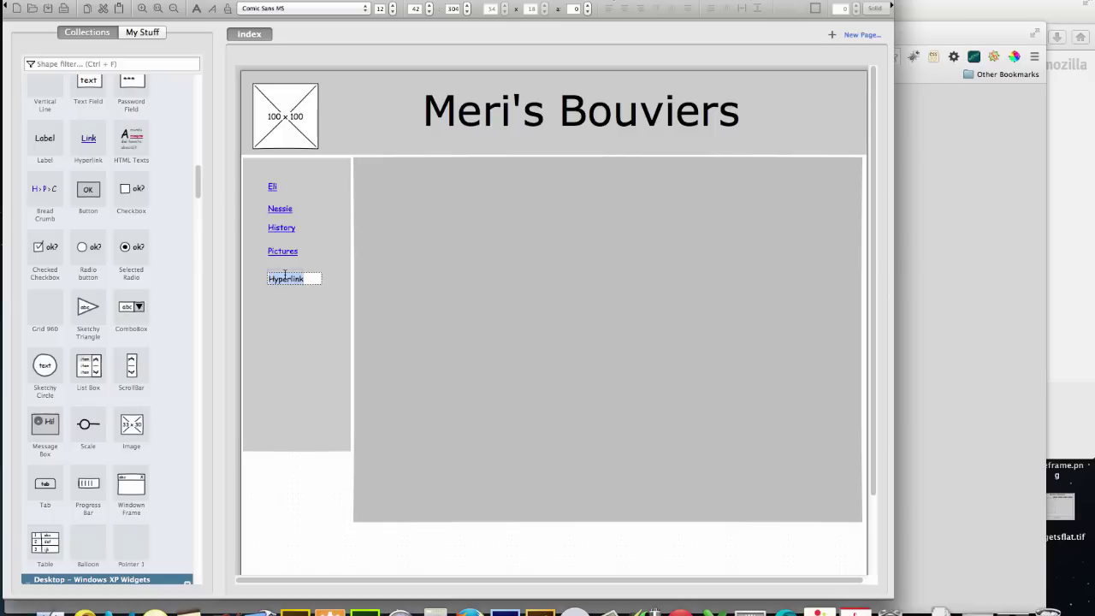
{"action": "type", "text": "videos"}
{"action": "key", "text": "Return"}
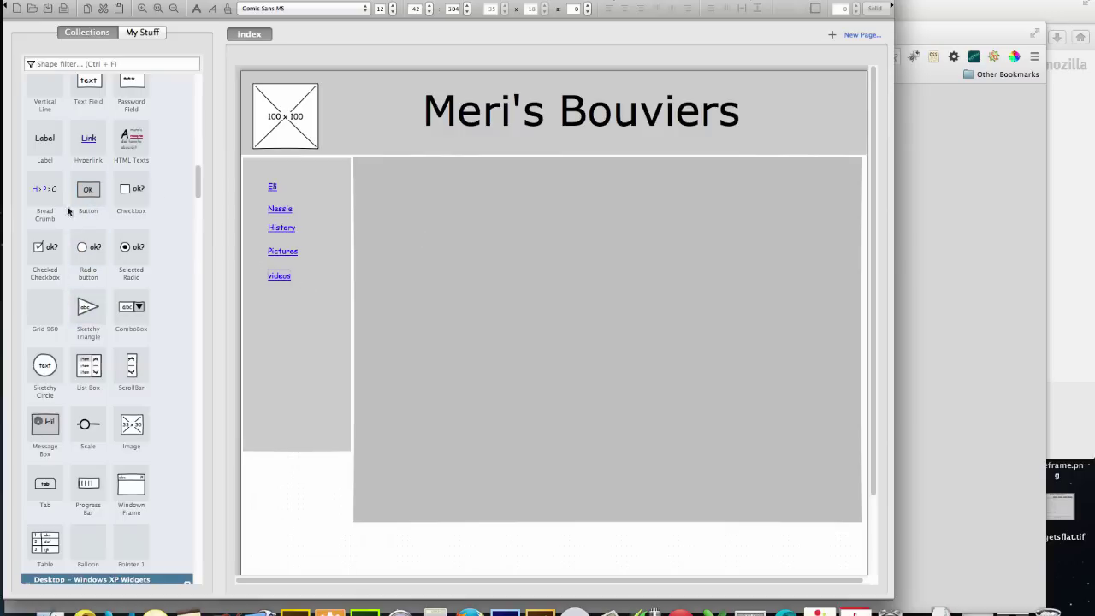
Drop a hyperlink above Eli and label it Home.
{"action": "left_click_drag", "start_coordinate": [87, 143], "coordinate": [286, 172]}
{"action": "double_click", "coordinate": [285, 171]}
{"action": "type", "text": "Home"}
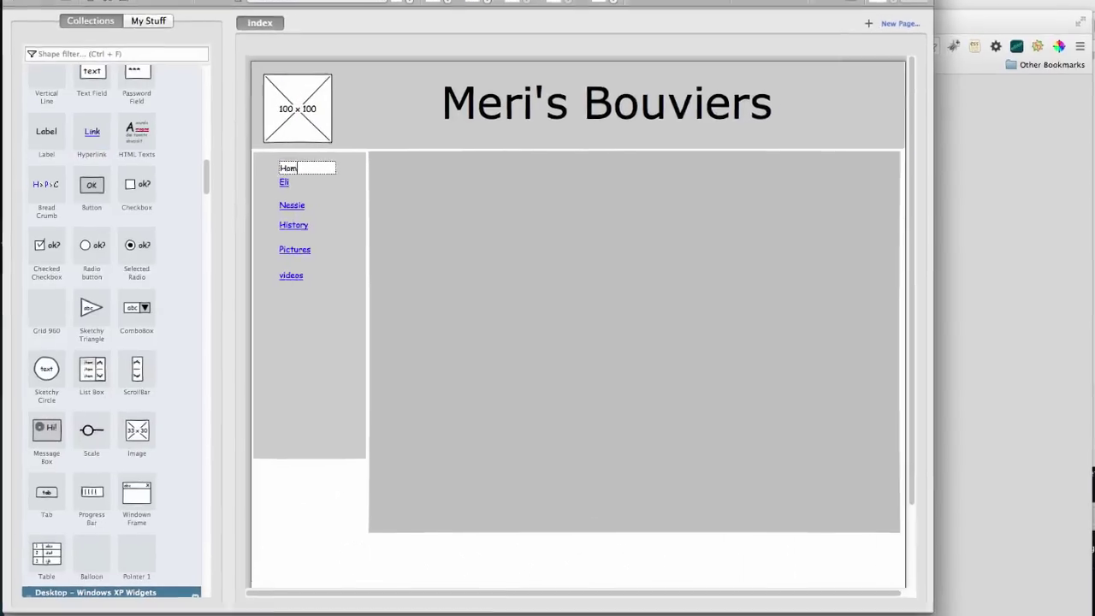
{"action": "left_click", "coordinate": [325, 236]}
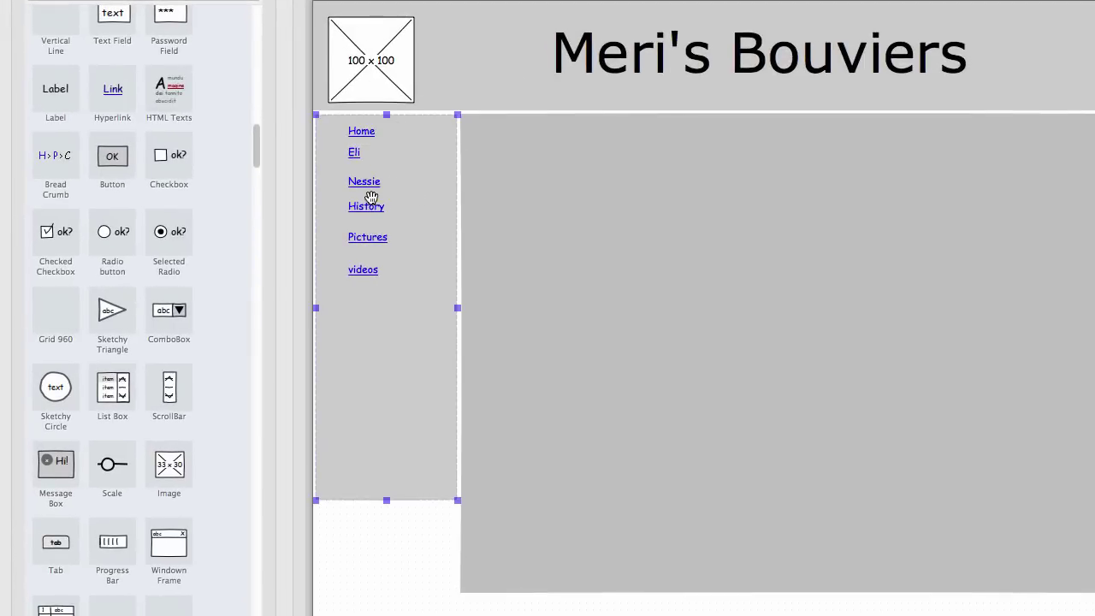
Drop an image placeholder into the content area, enlarge it to 387 × 258, and move it near the top.
{"action": "scroll", "coordinate": [231, 190], "scroll_direction": "up", "scroll_amount": 3}
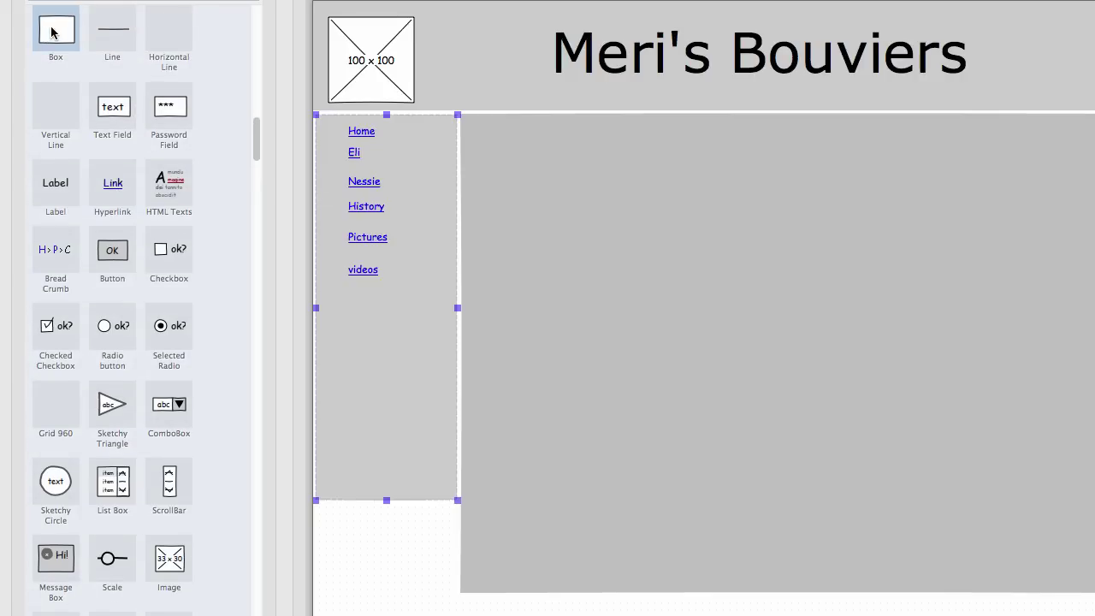
{"action": "scroll", "coordinate": [119, 396], "scroll_direction": "down", "scroll_amount": 3}
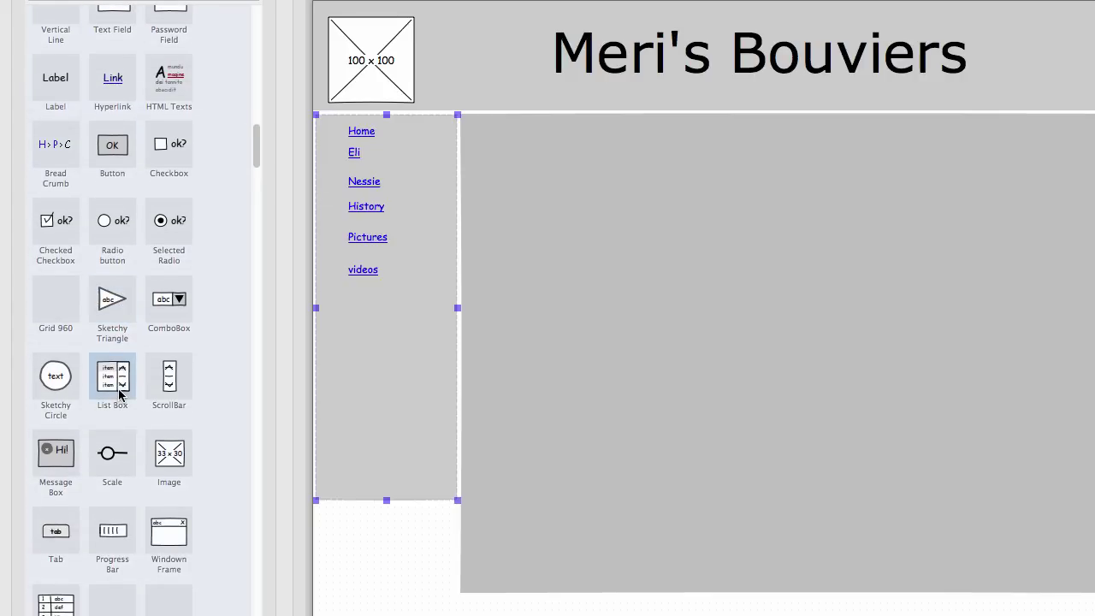
{"action": "scroll", "coordinate": [117, 366], "scroll_direction": "up", "scroll_amount": 2}
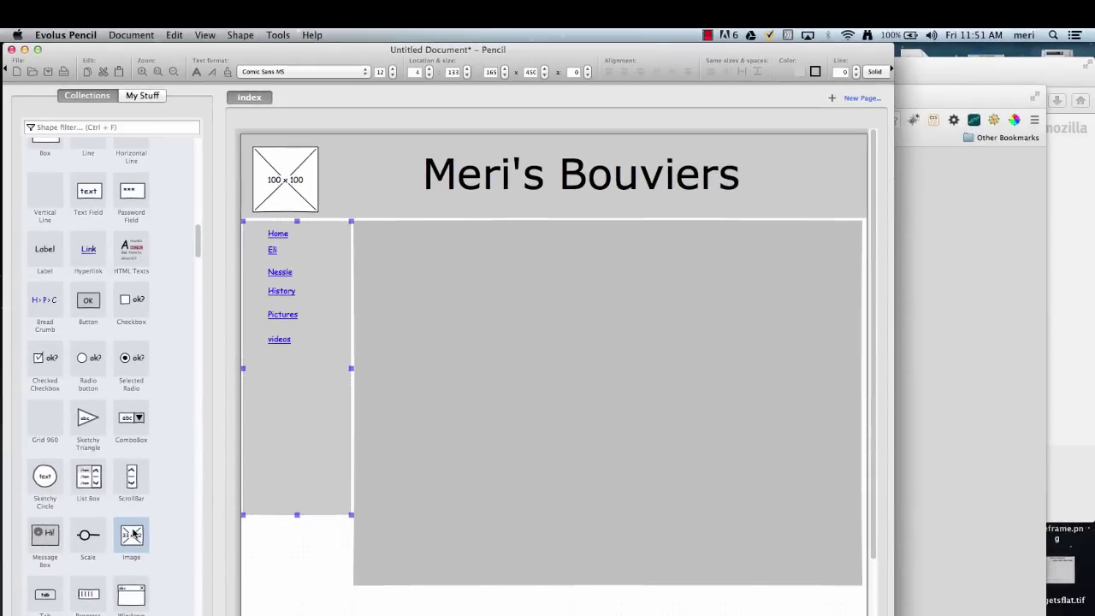
{"action": "left_click_drag", "start_coordinate": [171, 527], "coordinate": [708, 327]}
{"action": "left_click_drag", "start_coordinate": [542, 385], "coordinate": [532, 319]}
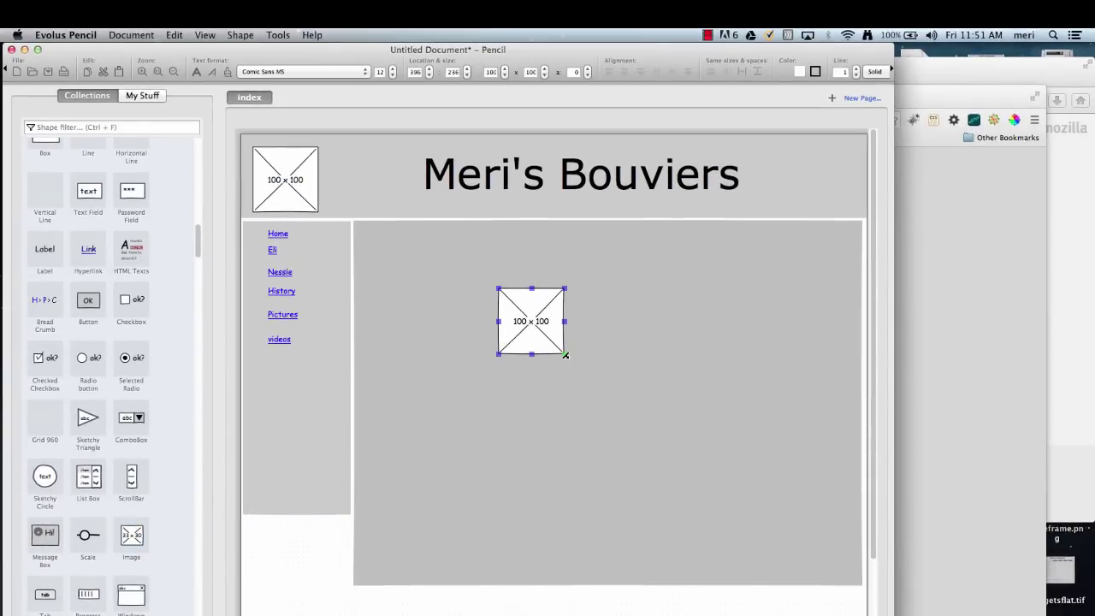
{"action": "left_click_drag", "start_coordinate": [565, 354], "coordinate": [751, 457]}
{"action": "left_click_drag", "start_coordinate": [691, 418], "coordinate": [674, 384]}
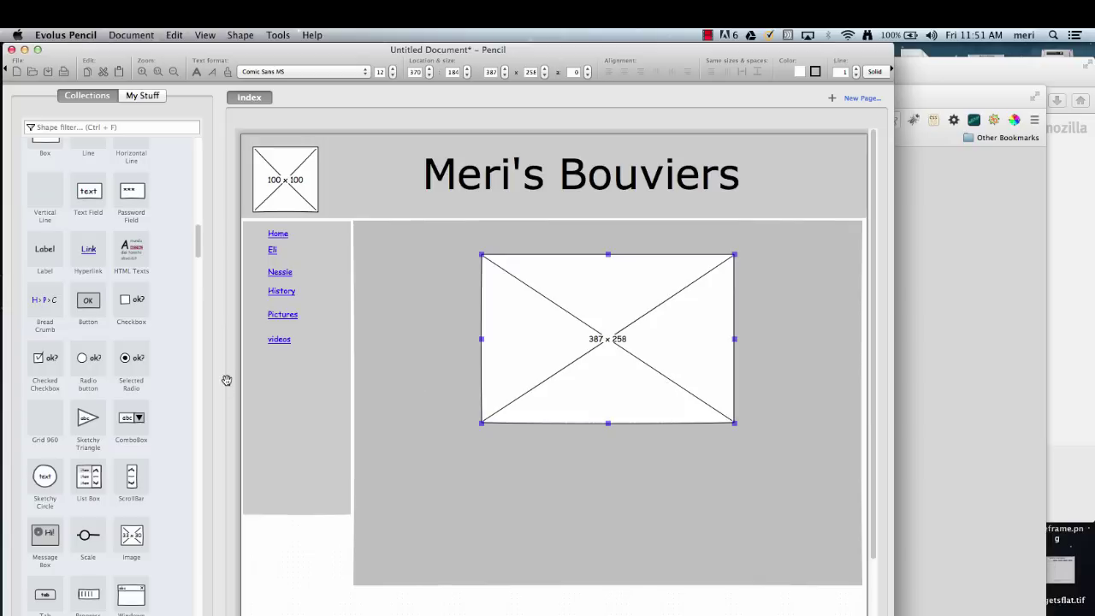
{"action": "scroll", "coordinate": [152, 333], "scroll_direction": "down", "scroll_amount": 1}
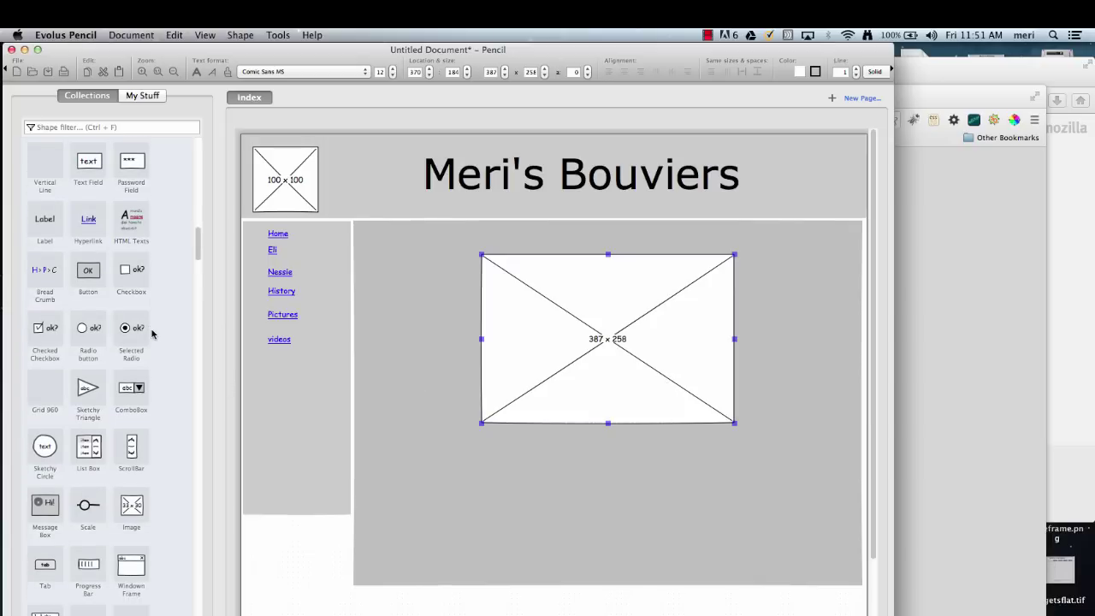
{"action": "scroll", "coordinate": [153, 334], "scroll_direction": "down", "scroll_amount": 2}
{"action": "scroll", "coordinate": [153, 334], "scroll_direction": "up", "scroll_amount": 5}
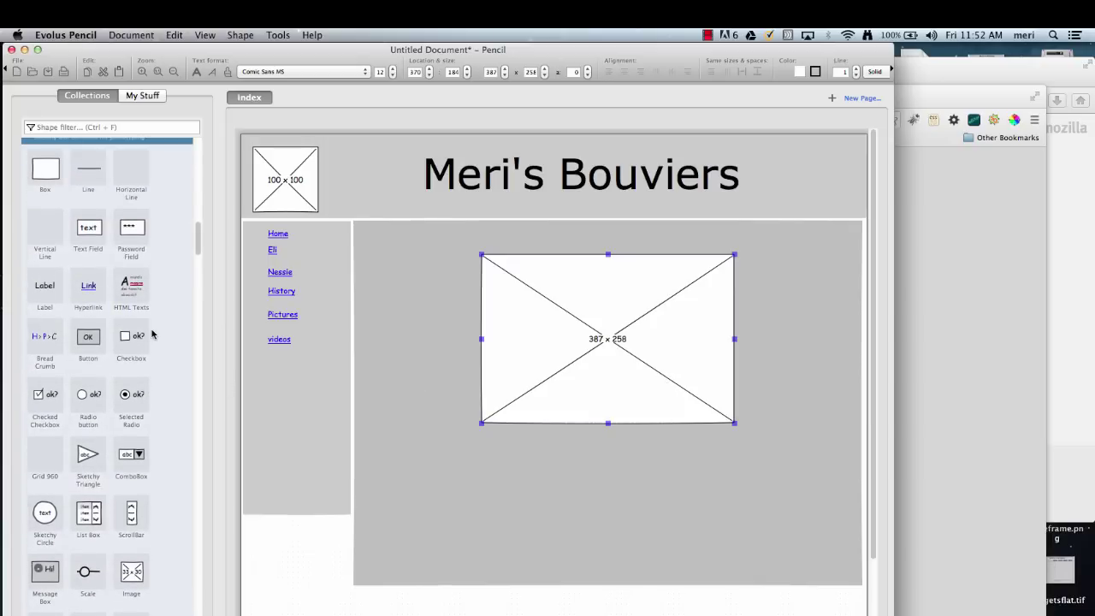
Draw two horizontal text lines below the image placeholder, lengthening the second to match.
{"action": "scroll", "coordinate": [152, 334], "scroll_direction": "up", "scroll_amount": 1}
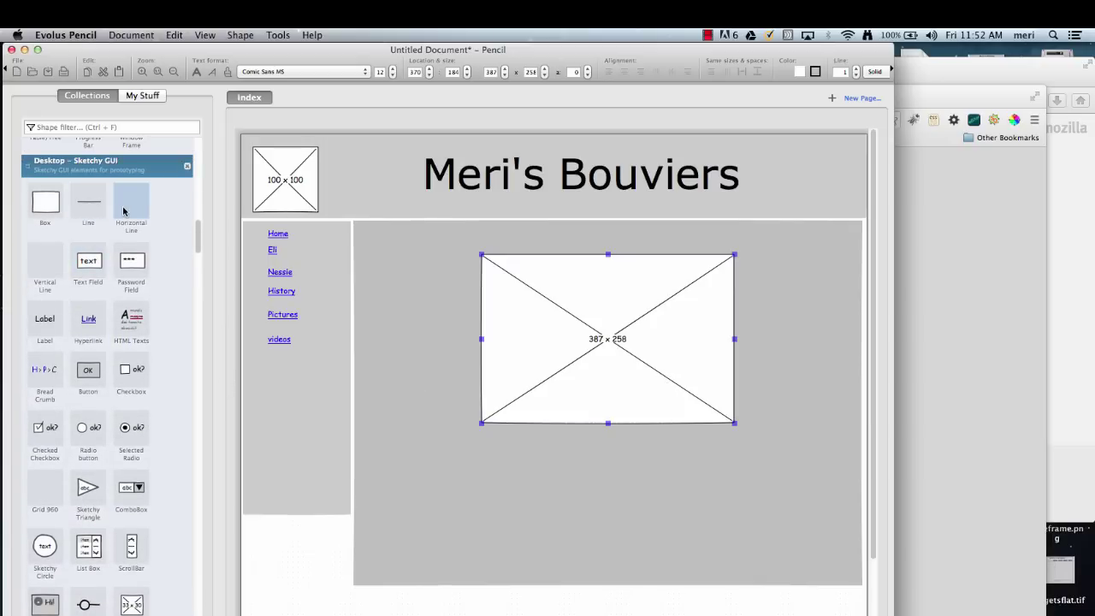
{"action": "left_click_drag", "start_coordinate": [123, 211], "coordinate": [766, 469]}
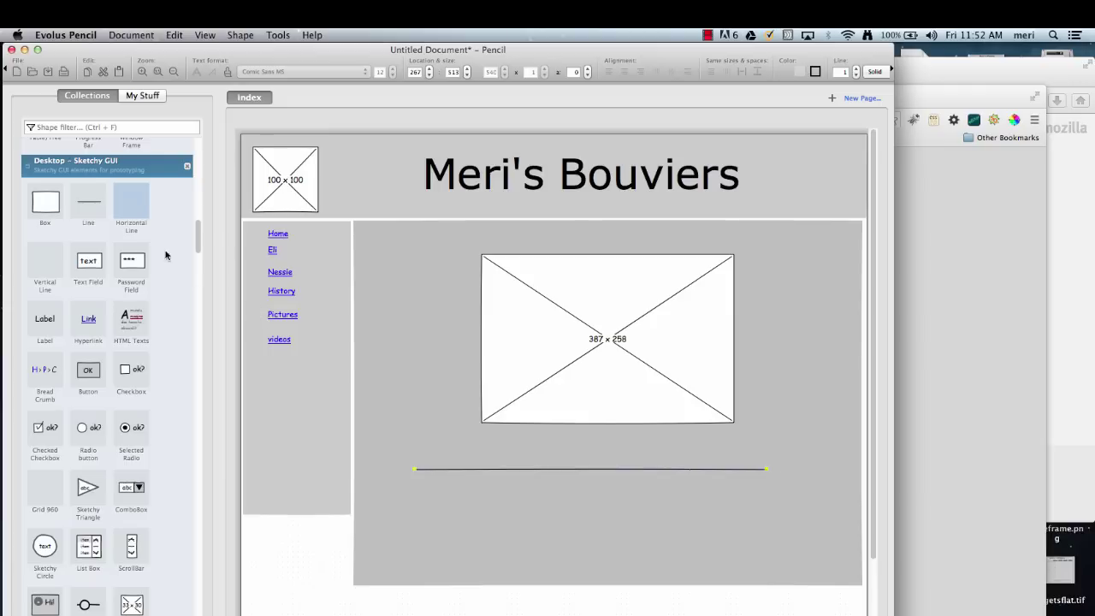
{"action": "left_click_drag", "start_coordinate": [131, 202], "coordinate": [450, 481]}
{"action": "left_click_drag", "start_coordinate": [655, 485], "coordinate": [738, 484]}
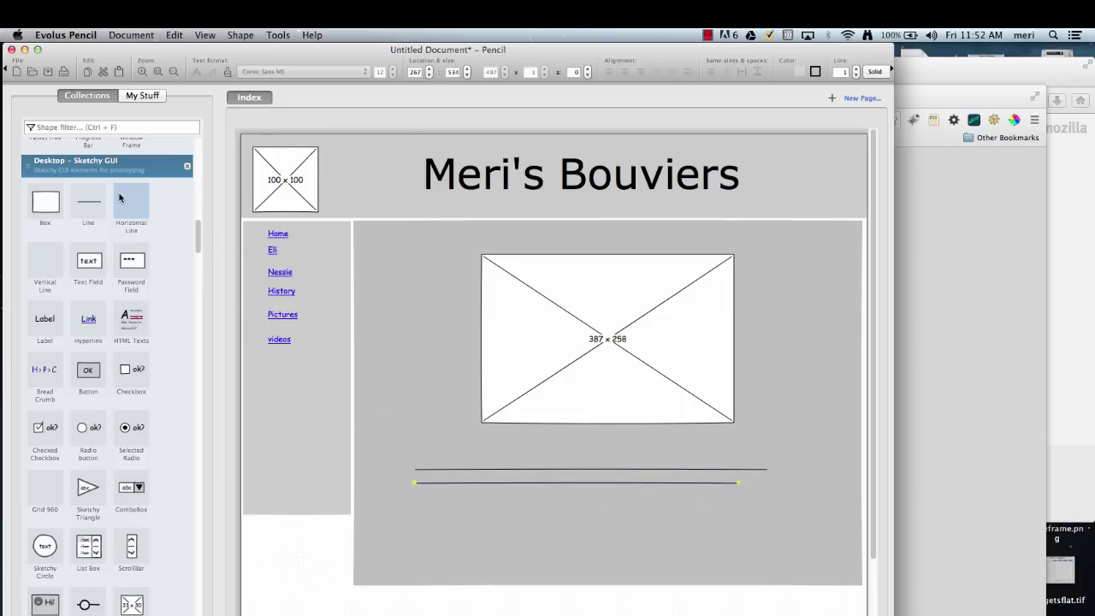
Add two more long lines and a short final line, then begin a new page.
{"action": "left_click_drag", "start_coordinate": [123, 199], "coordinate": [773, 500]}
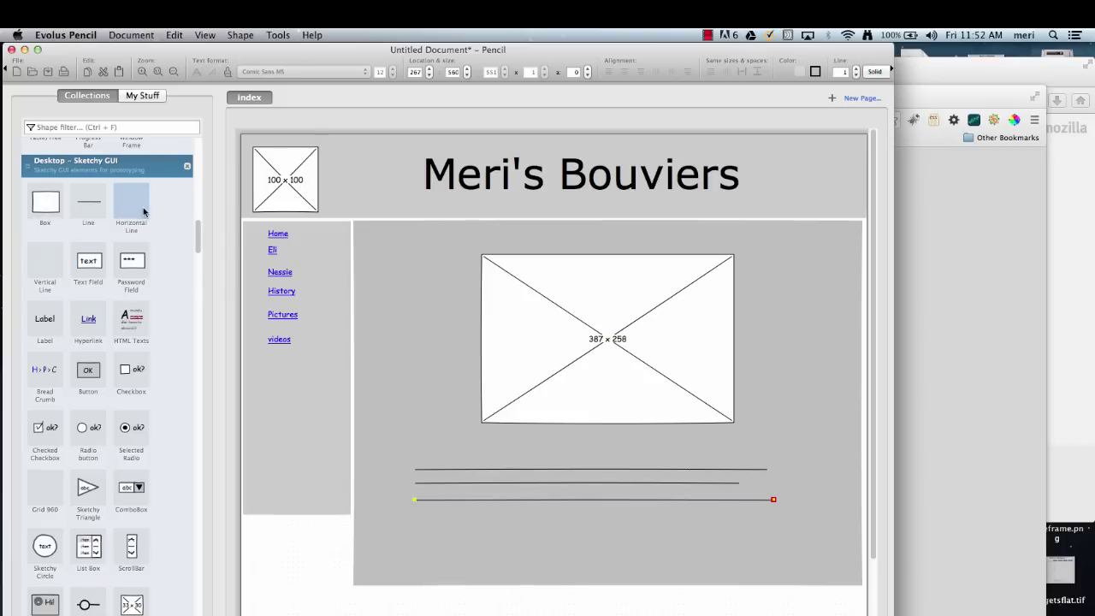
{"action": "left_click_drag", "start_coordinate": [143, 207], "coordinate": [771, 536]}
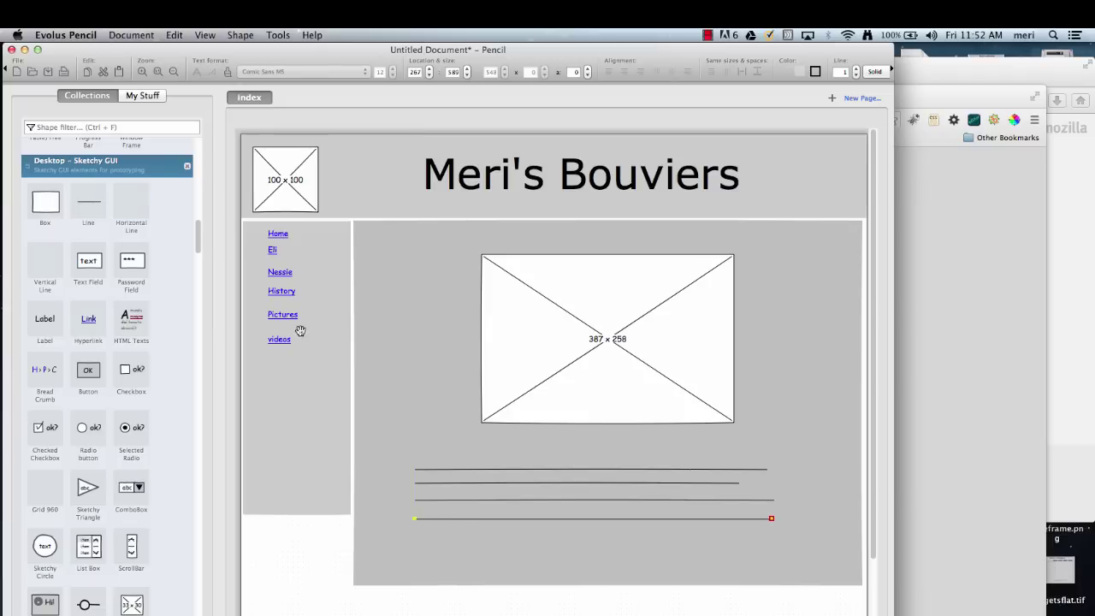
{"action": "left_click_drag", "start_coordinate": [140, 202], "coordinate": [399, 444]}
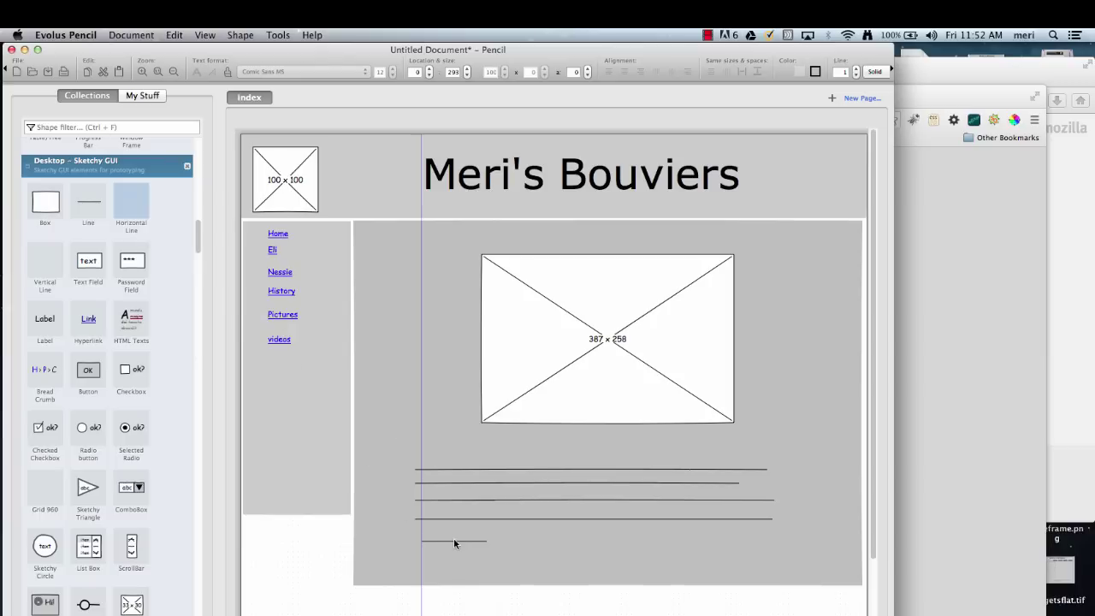
{"action": "left_click_drag", "start_coordinate": [454, 540], "coordinate": [555, 542]}
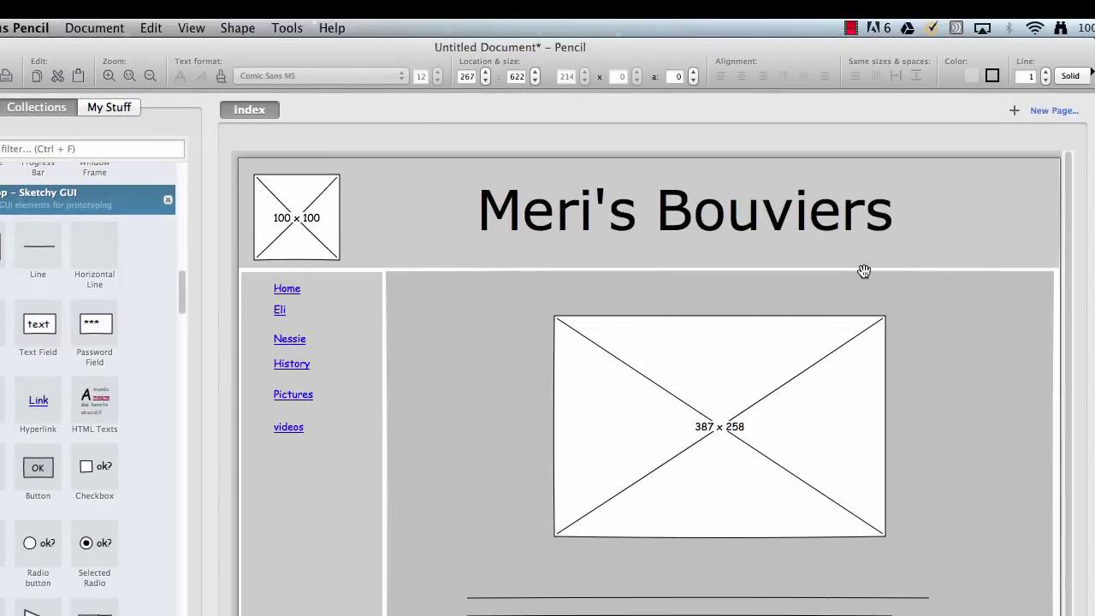
{"action": "left_click", "coordinate": [1051, 112]}
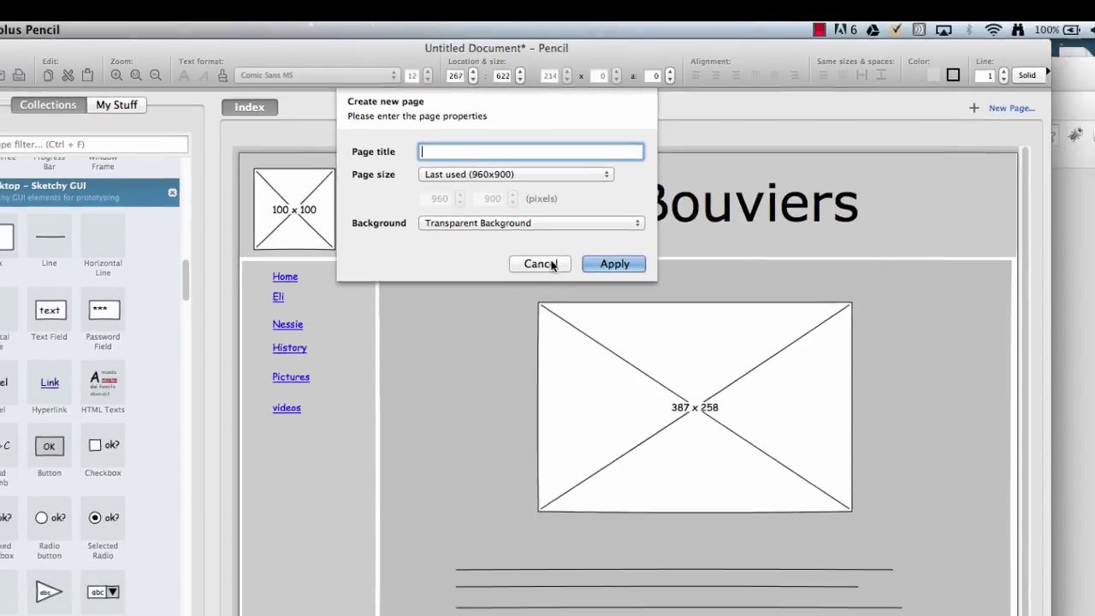
Cancel the new page dialog, duplicate the index page, and retitle the copy 'Eli'.
{"action": "left_click", "coordinate": [557, 275]}
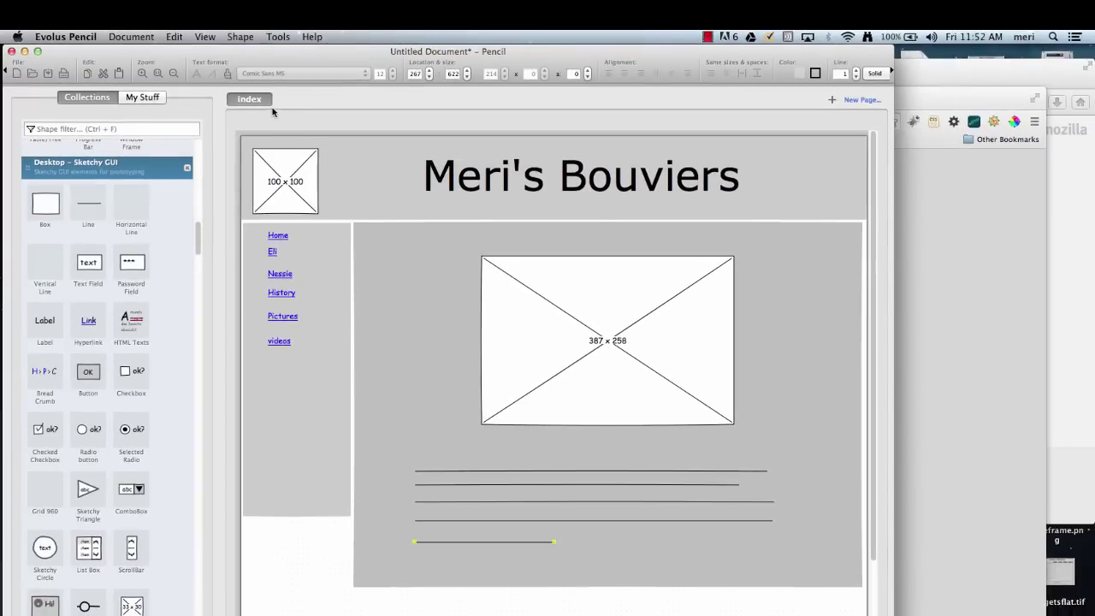
{"action": "right_click", "coordinate": [266, 103]}
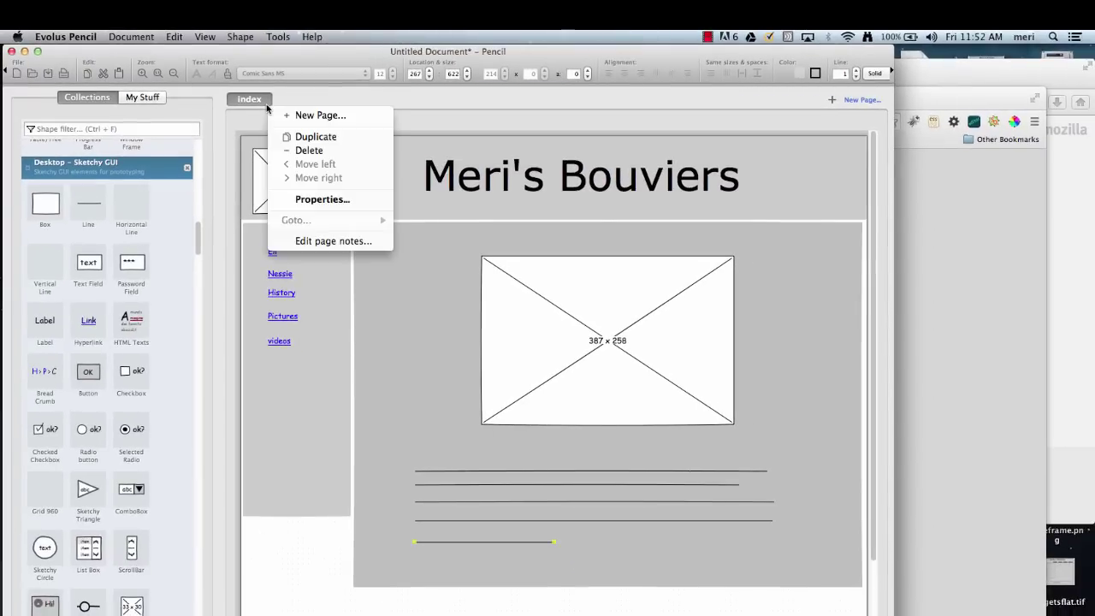
{"action": "left_click", "coordinate": [304, 138]}
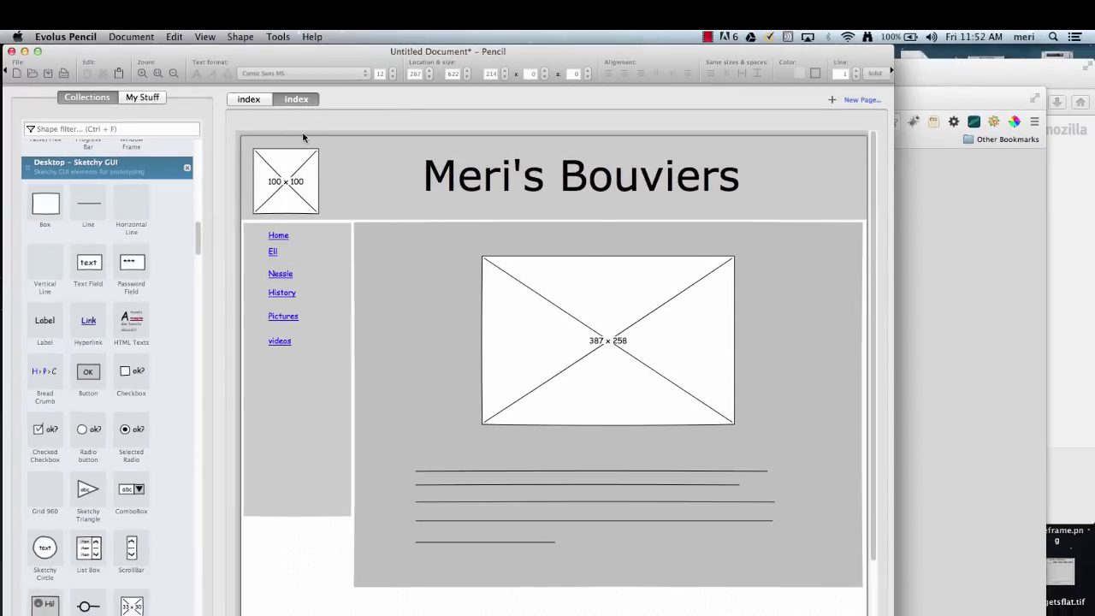
{"action": "double_click", "coordinate": [302, 103]}
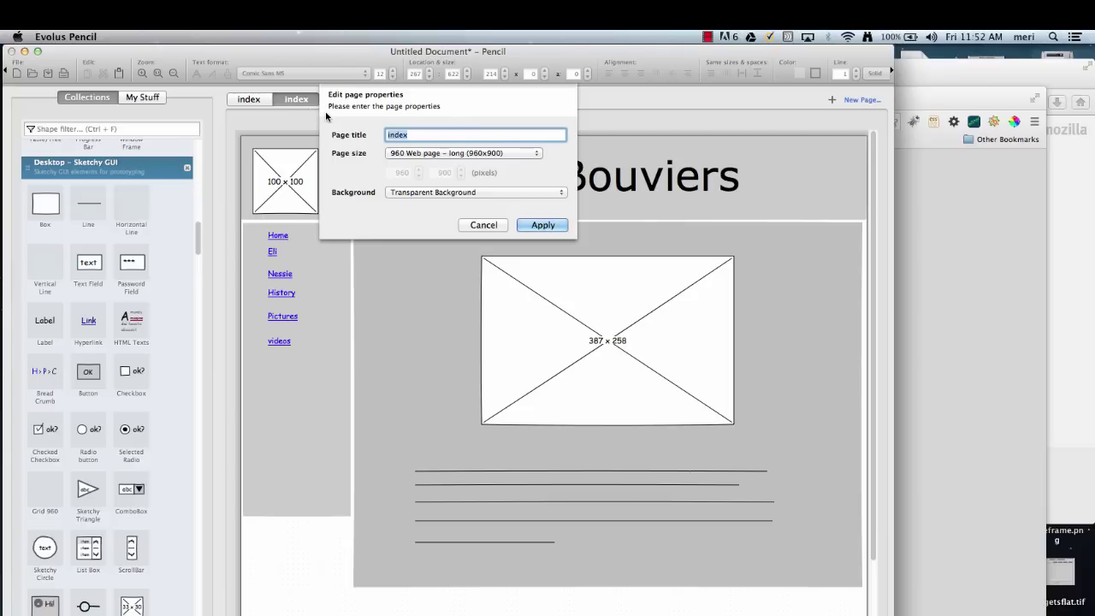
{"action": "type", "text": "Eli"}
{"action": "left_click", "coordinate": [539, 225]}
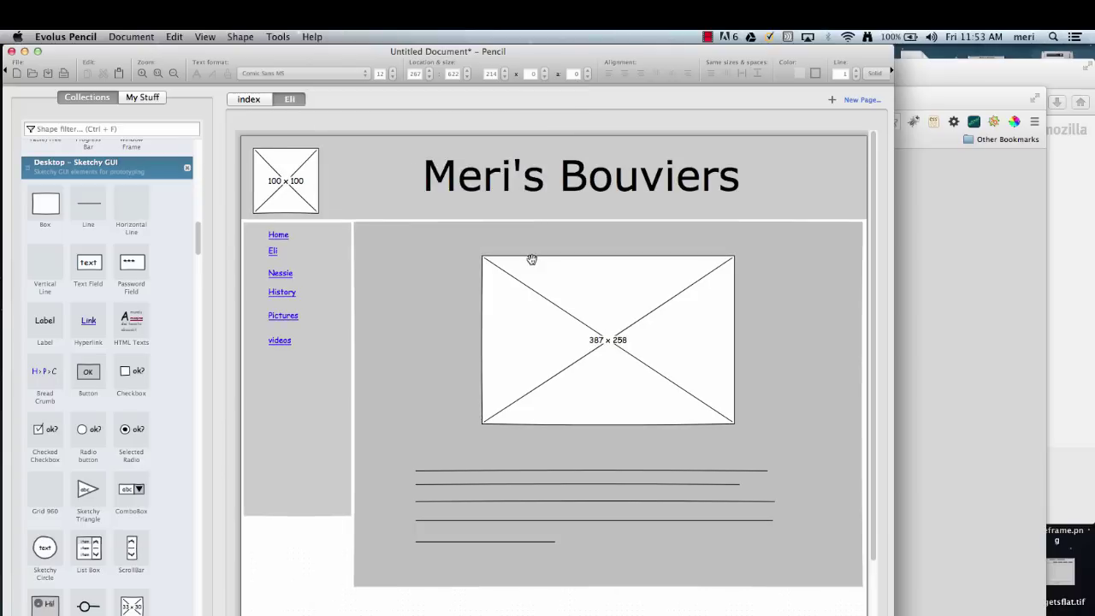
Resize the main image placeholder to 194×151 and move it left toward the sidebar.
{"action": "left_click_drag", "start_coordinate": [552, 276], "coordinate": [455, 264]}
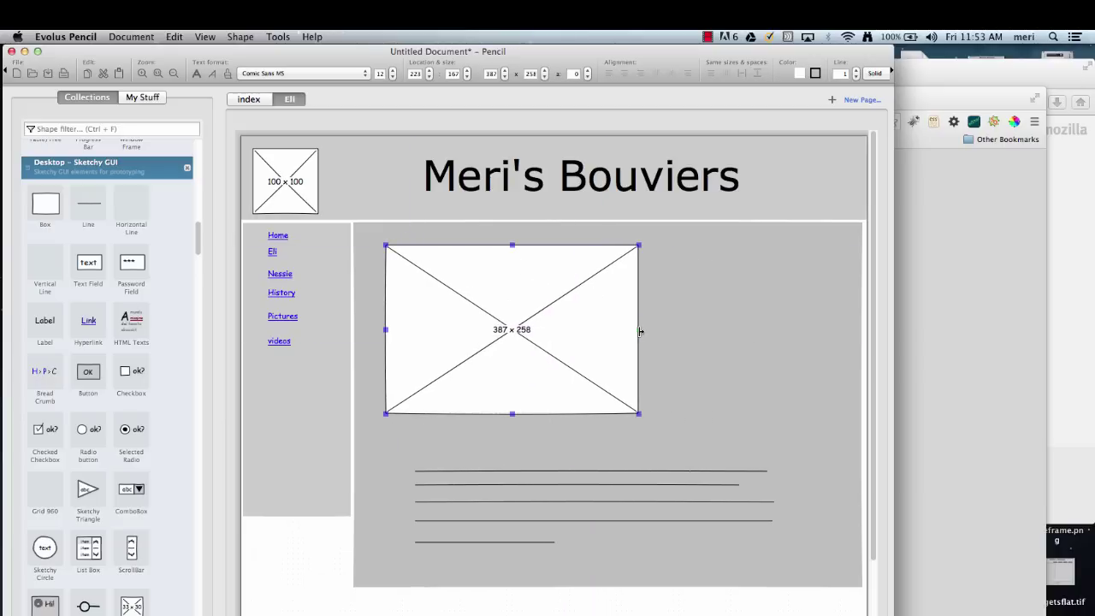
{"action": "left_click_drag", "start_coordinate": [639, 331], "coordinate": [512, 332]}
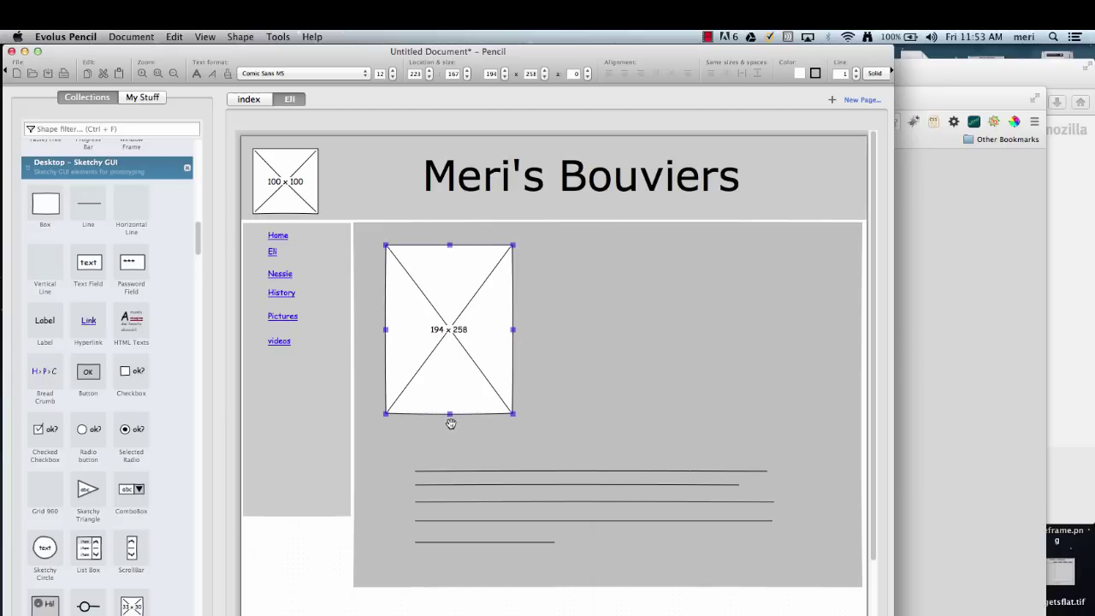
{"action": "left_click_drag", "start_coordinate": [451, 415], "coordinate": [446, 345]}
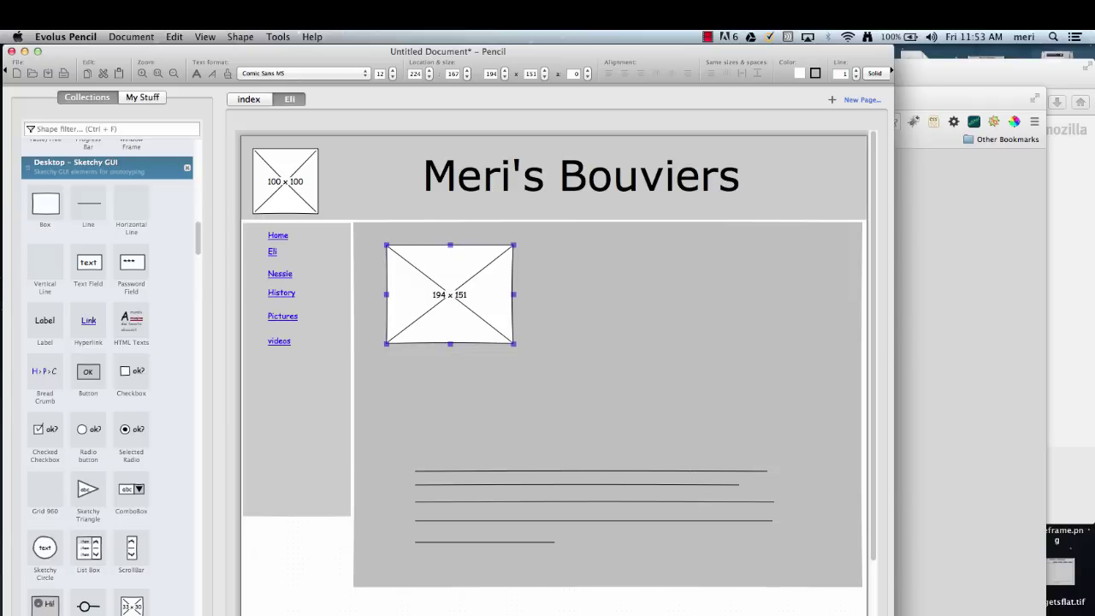
{"action": "mouse_move", "coordinate": [453, 310]}
{"action": "left_mouse_down"}
{"action": "mouse_move", "coordinate": [530, 307]}
{"action": "mouse_move", "coordinate": [443, 308]}
{"action": "left_mouse_up"}
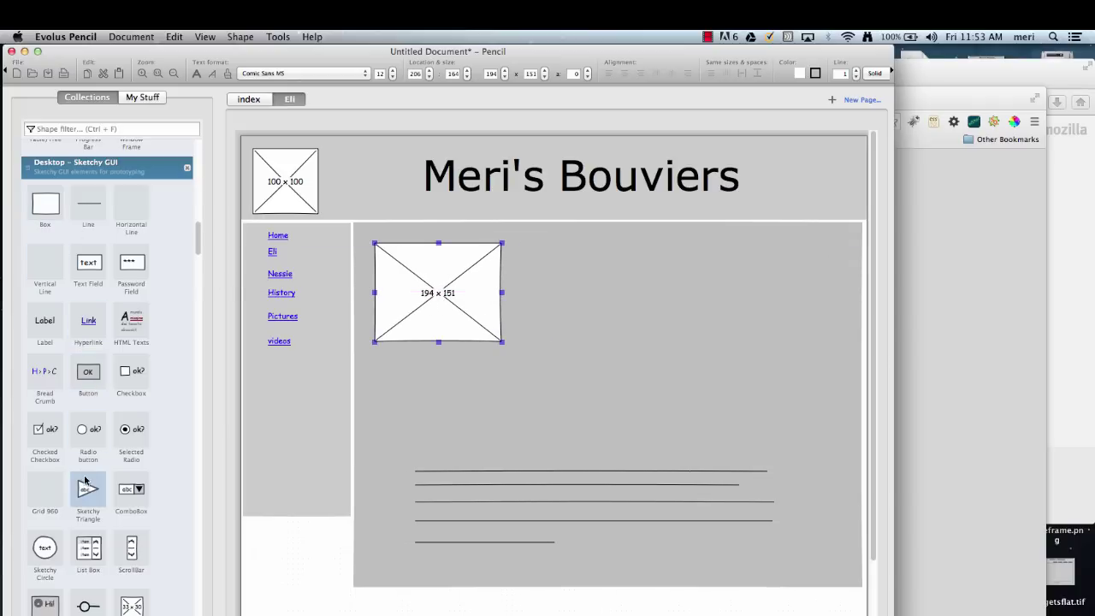
Add a 100×100 image placeholder to the content area and realign the grey panel.
{"action": "scroll", "coordinate": [100, 429], "scroll_direction": "down", "scroll_amount": 2}
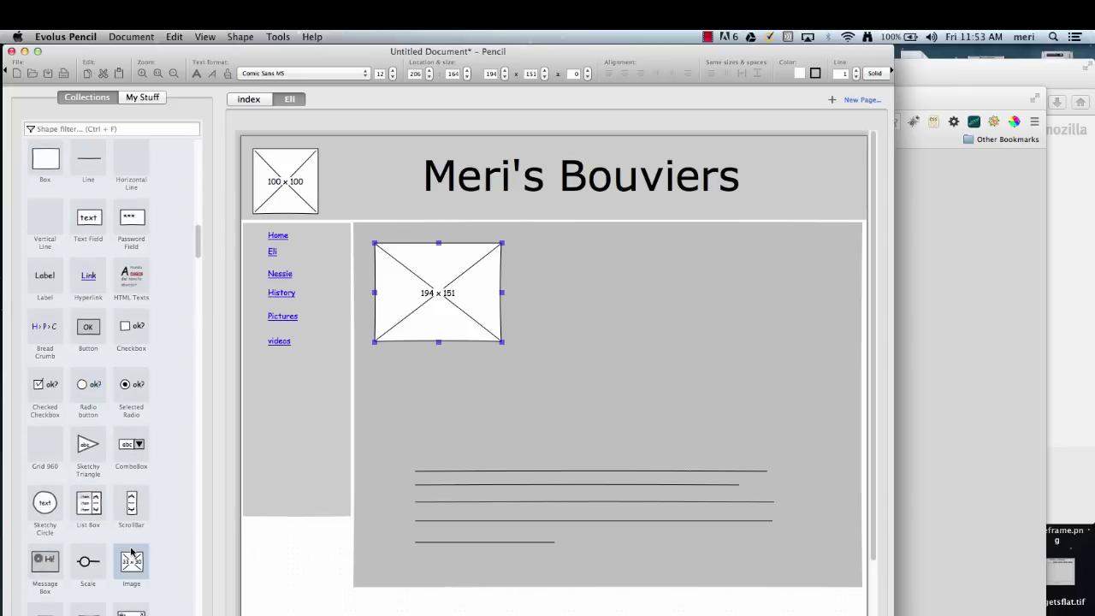
{"action": "left_click_drag", "start_coordinate": [135, 561], "coordinate": [761, 382]}
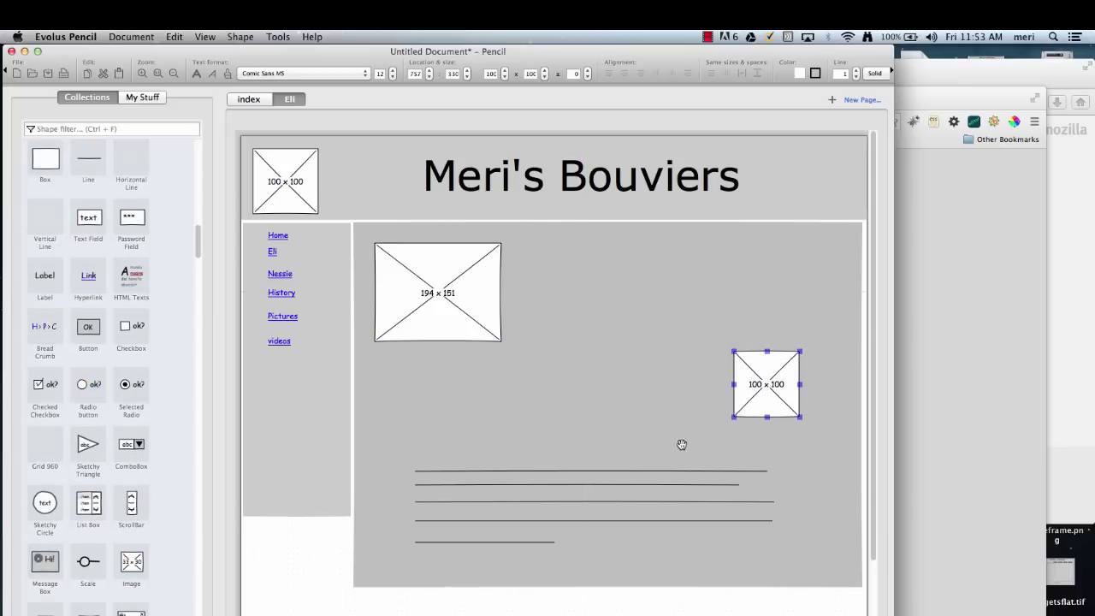
{"action": "mouse_move", "coordinate": [644, 478]}
{"action": "left_mouse_down"}
{"action": "mouse_move", "coordinate": [624, 448]}
{"action": "mouse_move", "coordinate": [650, 491]}
{"action": "mouse_move", "coordinate": [646, 481]}
{"action": "left_mouse_up"}
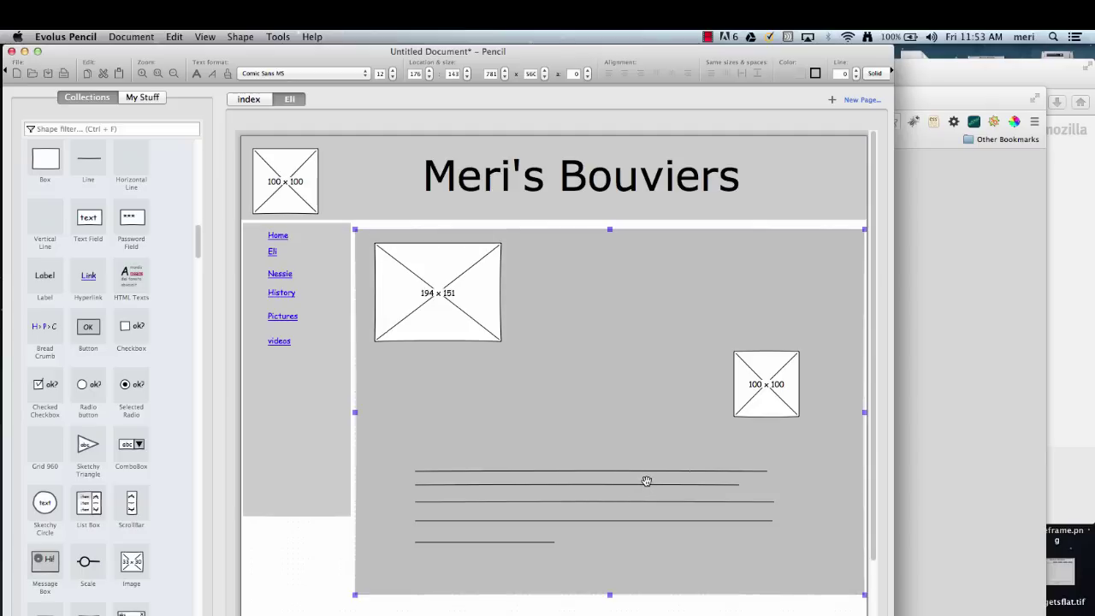
{"action": "left_click_drag", "start_coordinate": [625, 309], "coordinate": [624, 303]}
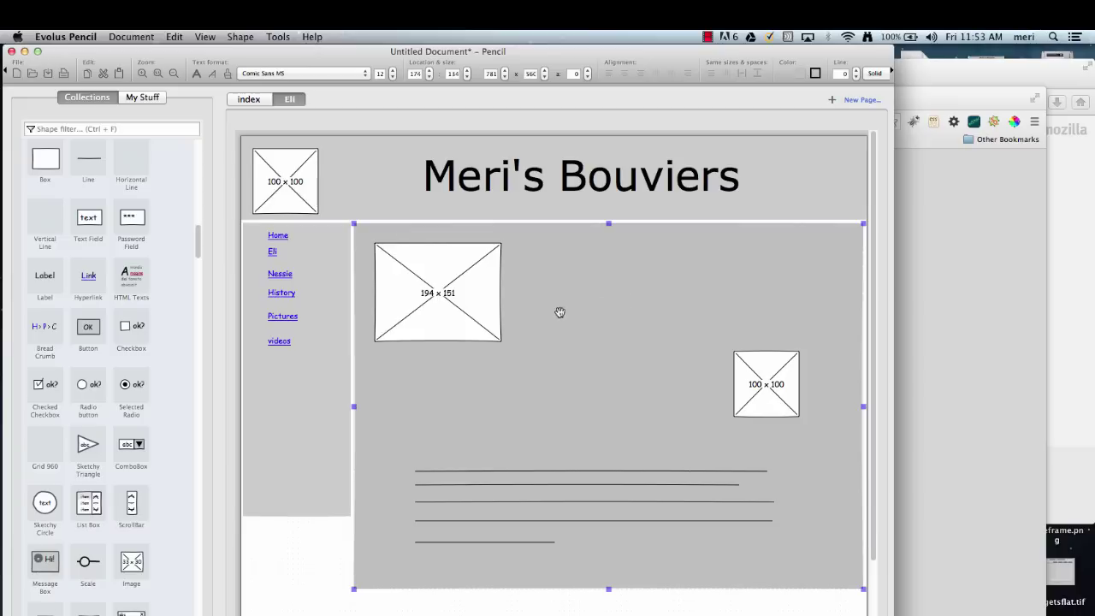
Move two text lines up beneath the 194×151 image, beside the small placeholder.
{"action": "left_click", "coordinate": [560, 471]}
{"action": "left_click_drag", "start_coordinate": [560, 470], "coordinate": [516, 382]}
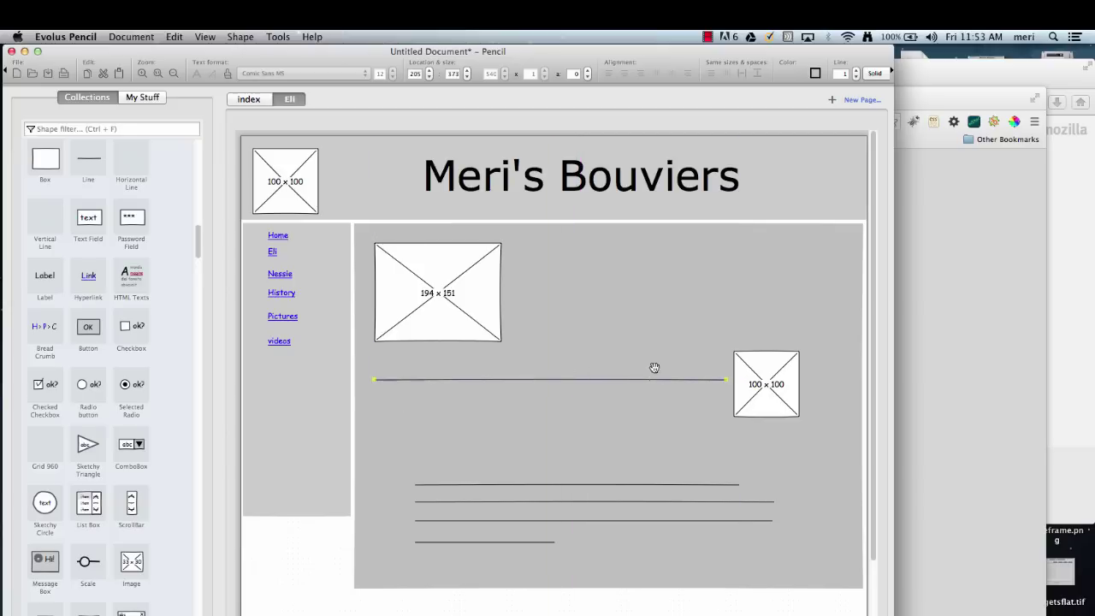
{"action": "left_click_drag", "start_coordinate": [757, 379], "coordinate": [782, 397]}
{"action": "left_click", "coordinate": [720, 485]}
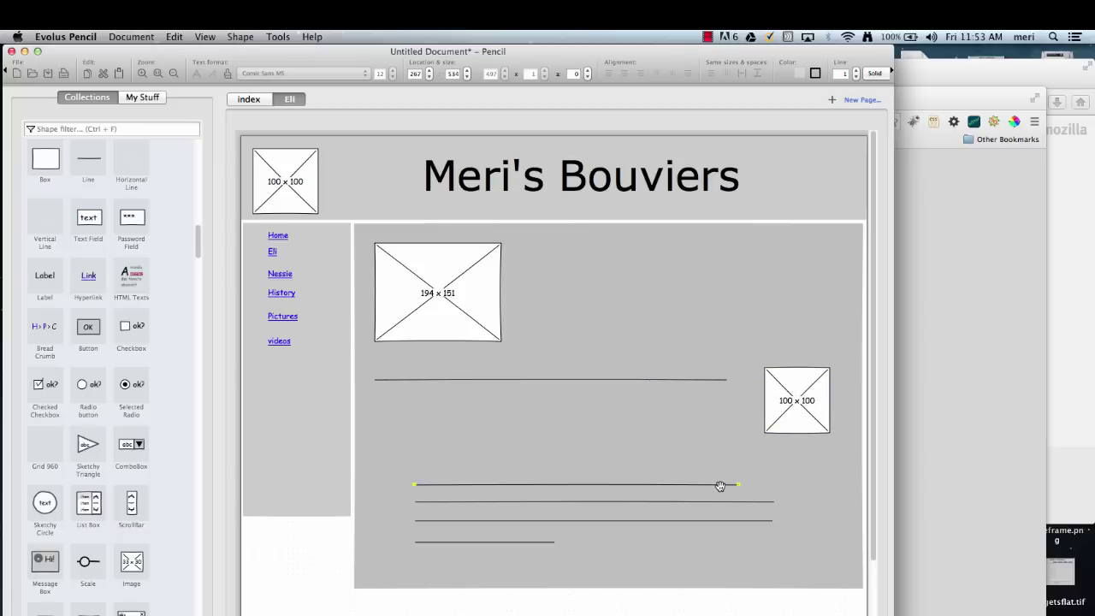
{"action": "left_click_drag", "start_coordinate": [720, 485], "coordinate": [677, 403]}
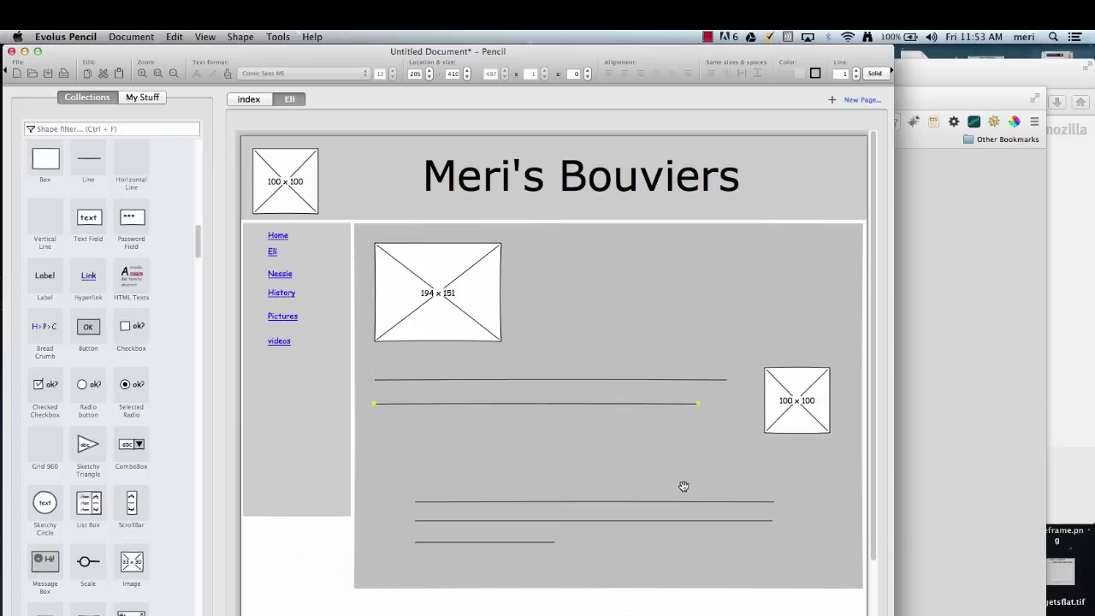
{"action": "left_click", "coordinate": [460, 312]}
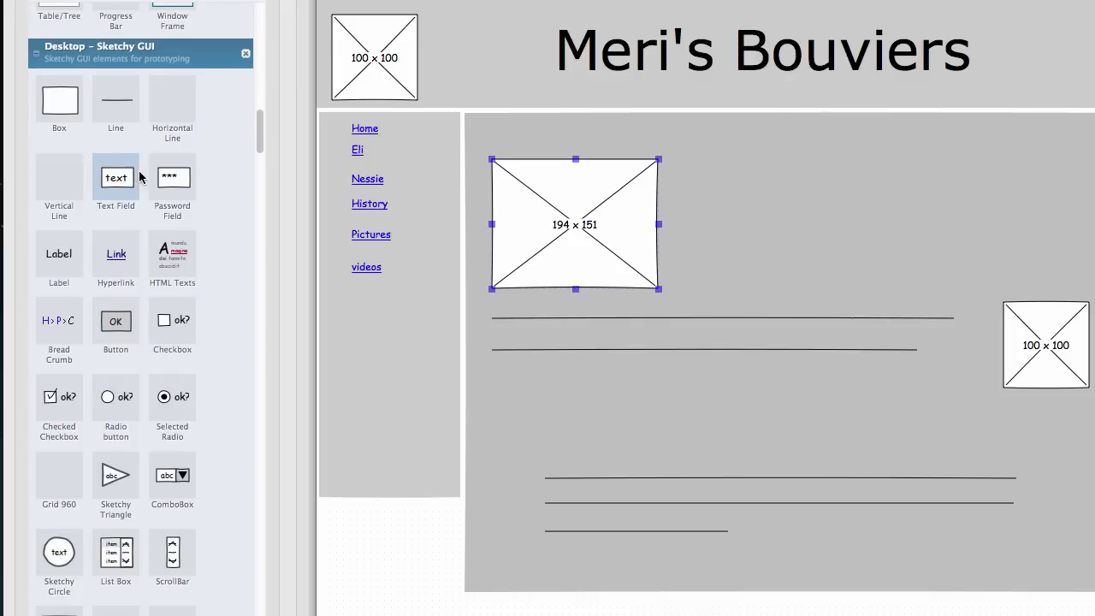
{"action": "scroll", "coordinate": [139, 176], "scroll_direction": "down", "scroll_amount": 3}
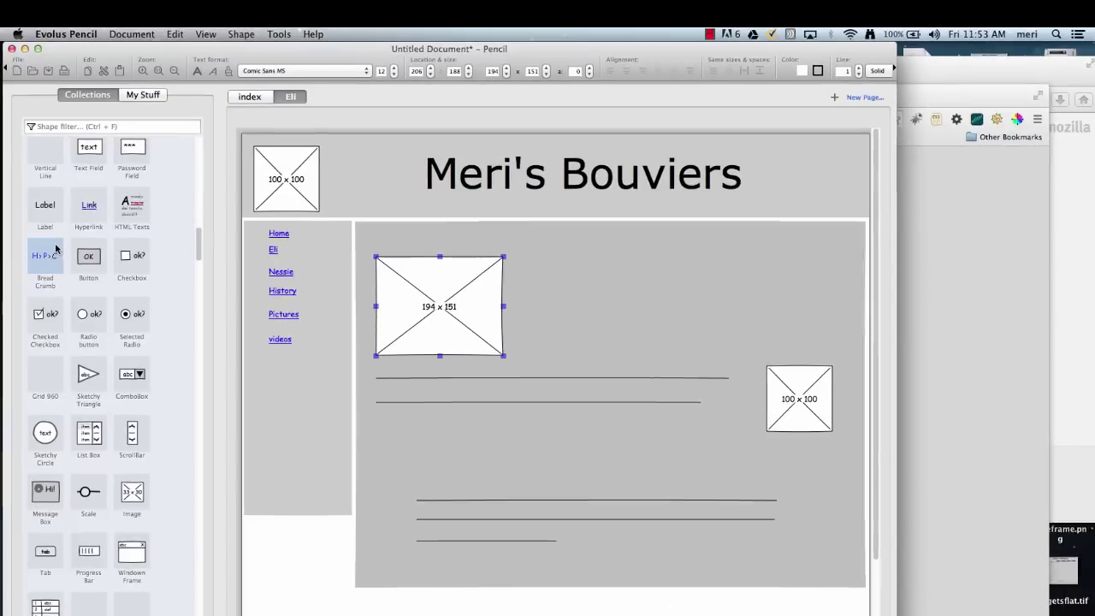
Place a breadcrumb atop the content area and replace 'Products' with 'Eli' so it reads Home › Eli.
{"action": "left_click_drag", "start_coordinate": [71, 188], "coordinate": [494, 170]}
{"action": "left_click_drag", "start_coordinate": [414, 235], "coordinate": [413, 230]}
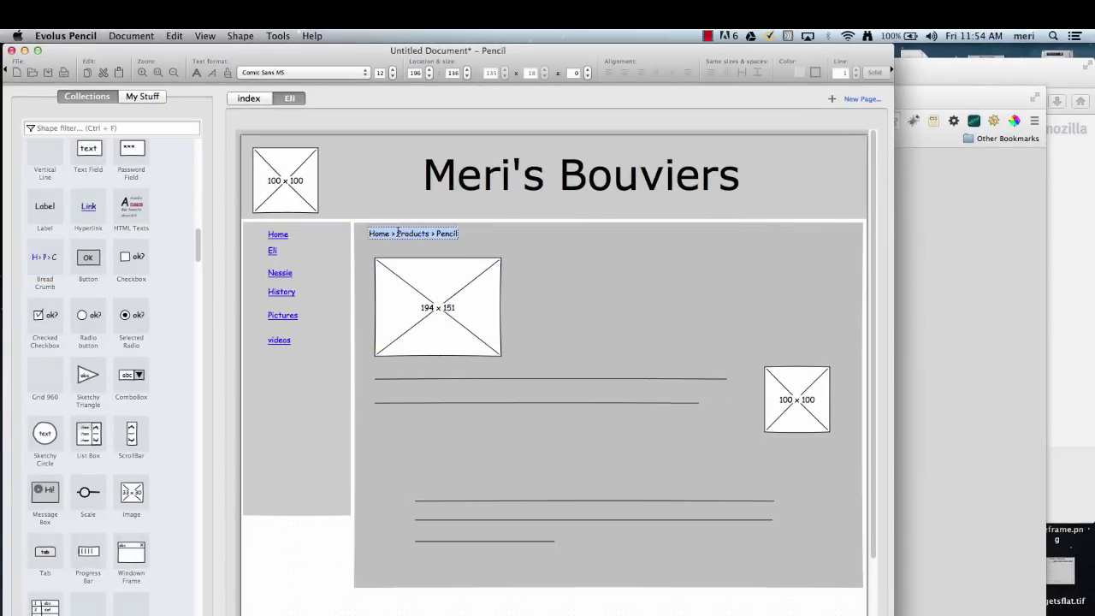
{"action": "double_click", "coordinate": [408, 234]}
{"action": "type", "text": "Eli"}
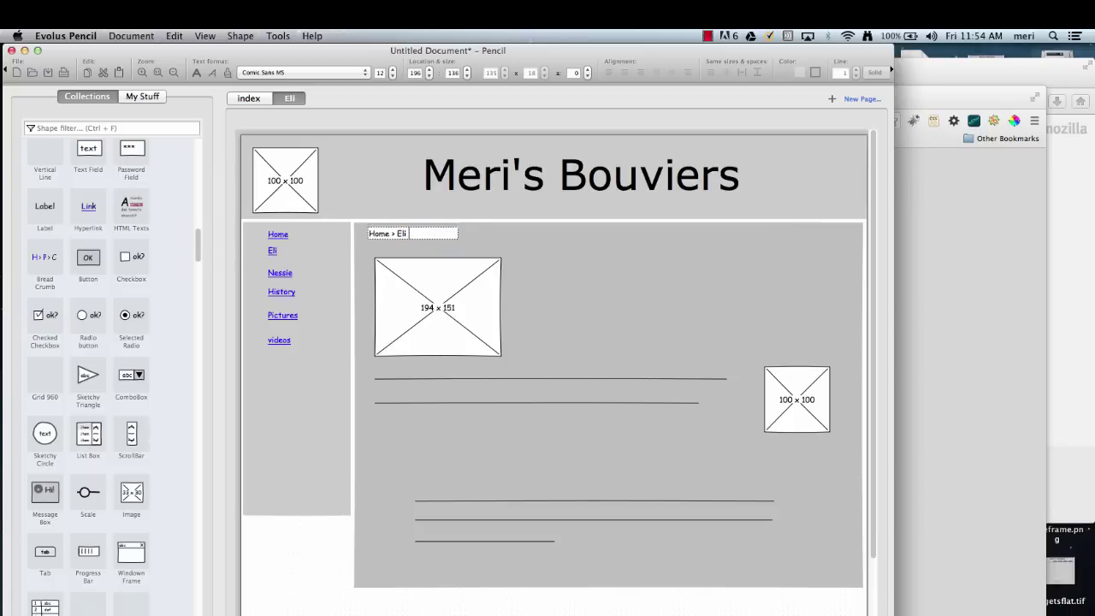
{"action": "left_click", "coordinate": [565, 255]}
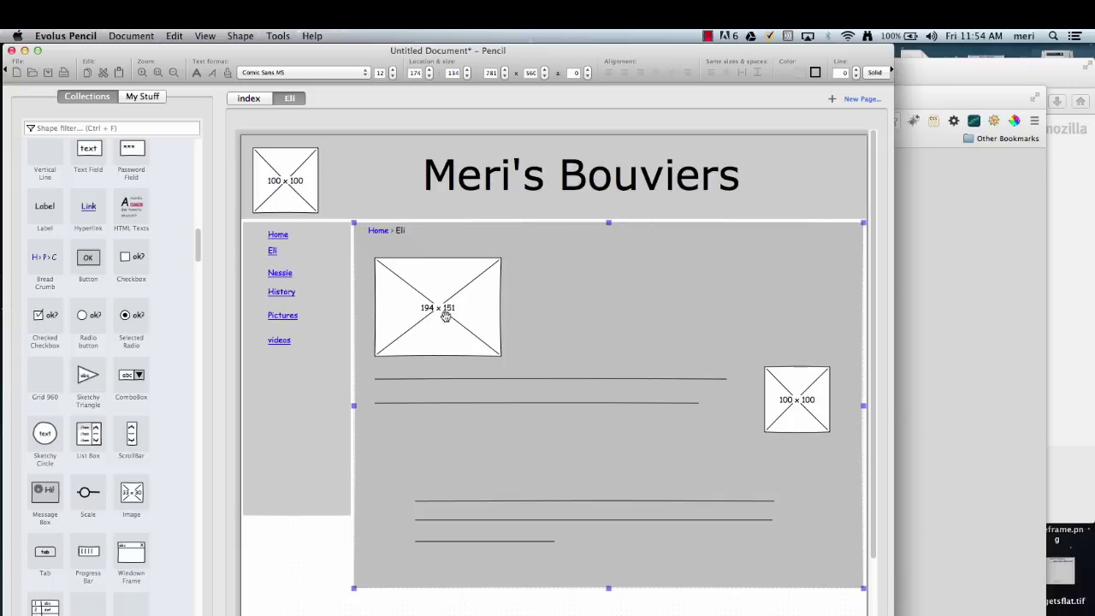
Move the two remaining long lines and the short line up to finish the stacked text block.
{"action": "left_click", "coordinate": [507, 499]}
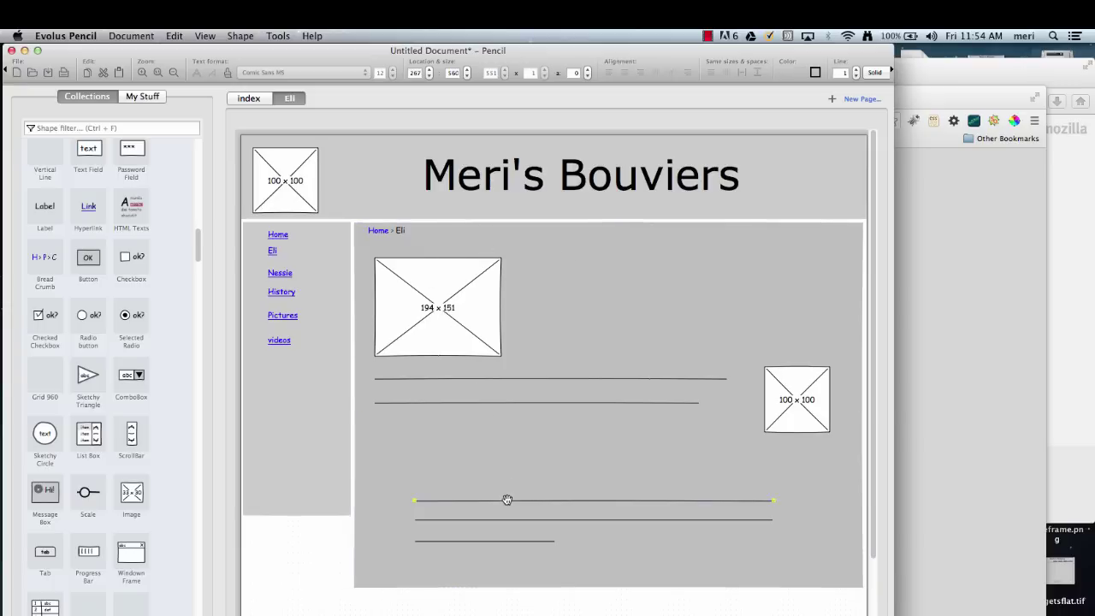
{"action": "left_click_drag", "start_coordinate": [507, 499], "coordinate": [467, 425]}
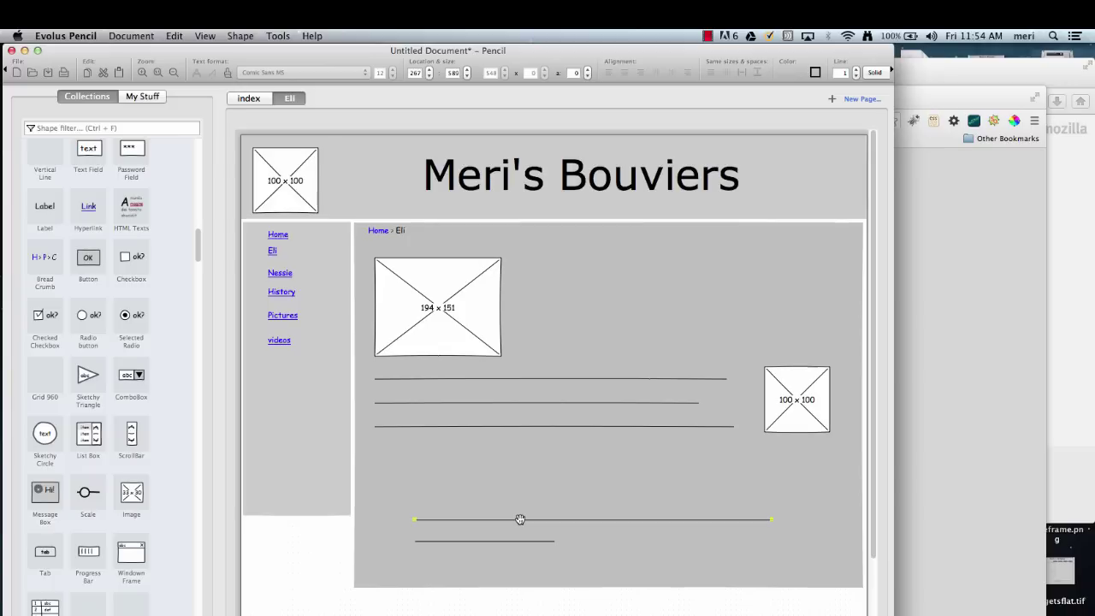
{"action": "left_click_drag", "start_coordinate": [520, 519], "coordinate": [486, 451]}
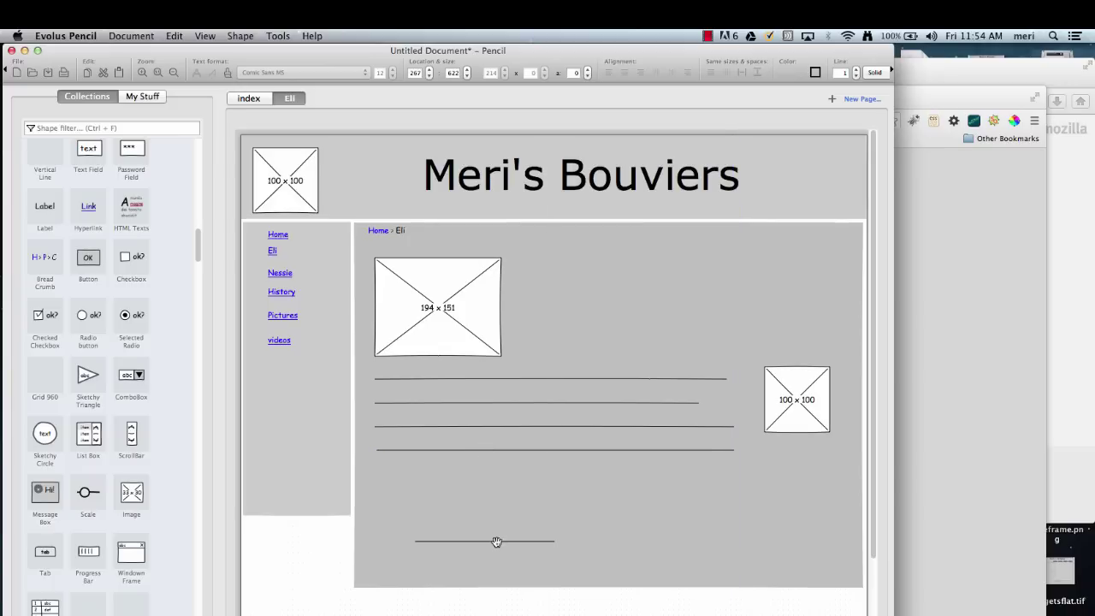
{"action": "left_click_drag", "start_coordinate": [497, 541], "coordinate": [456, 475]}
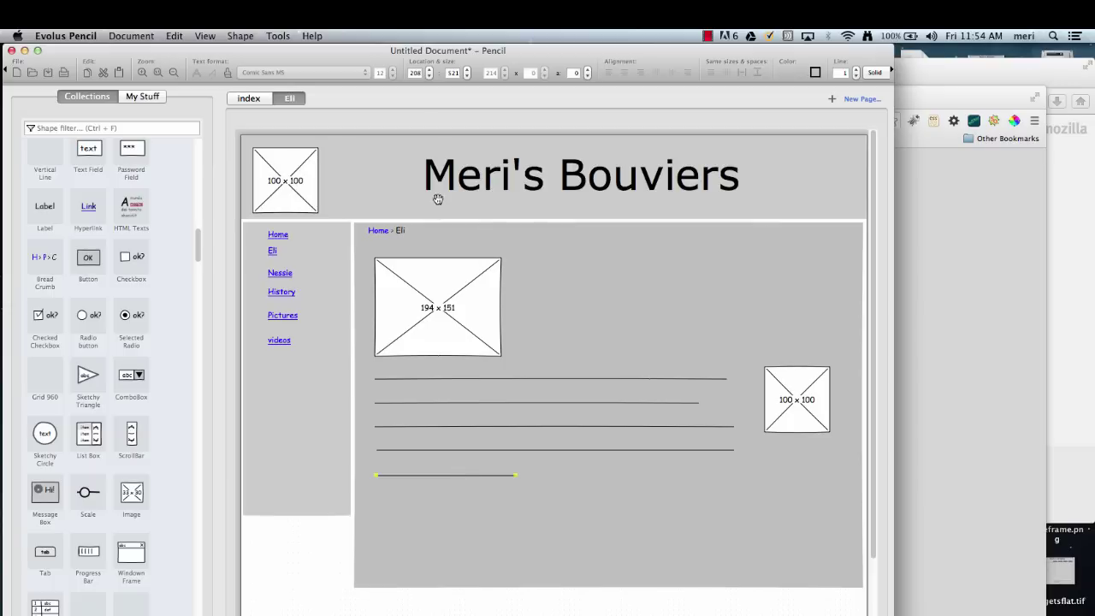
Duplicate the Eli page twice.
{"action": "right_click", "coordinate": [302, 99]}
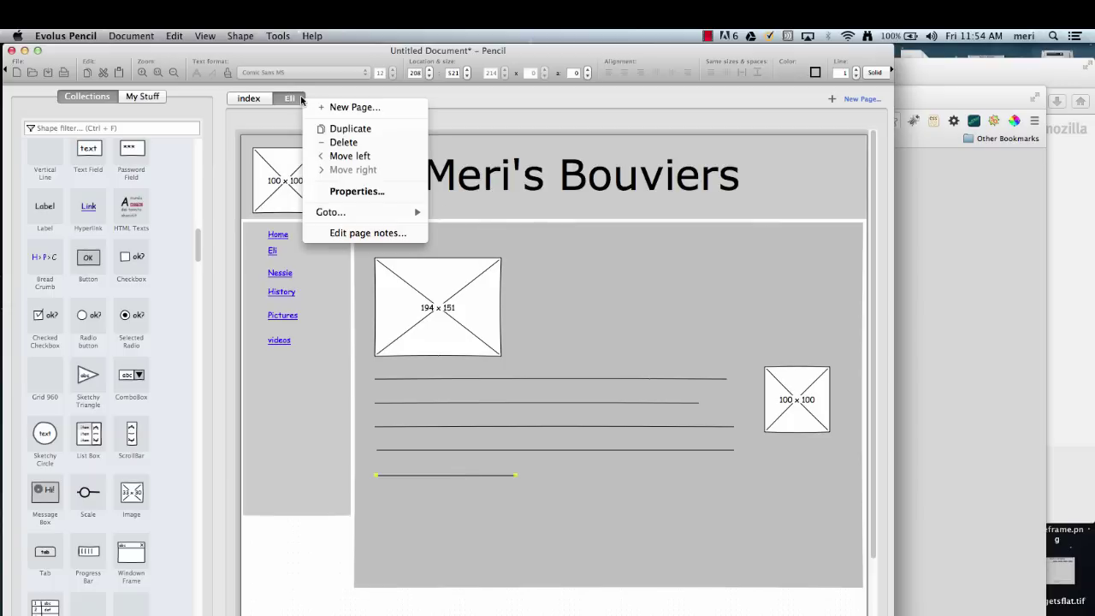
{"action": "left_click", "coordinate": [339, 130]}
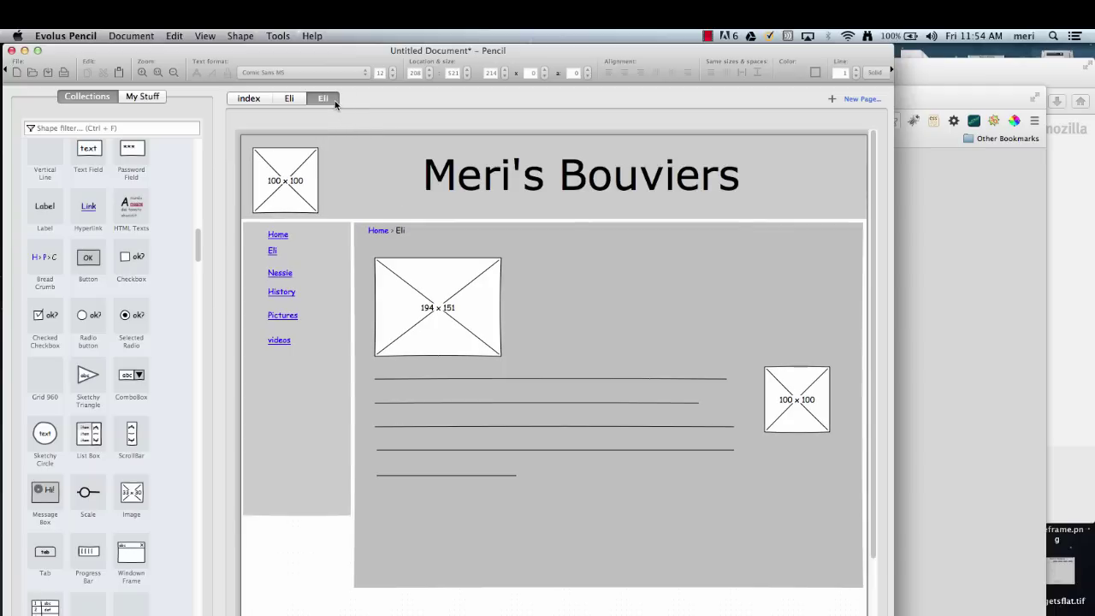
{"action": "right_click", "coordinate": [335, 103]}
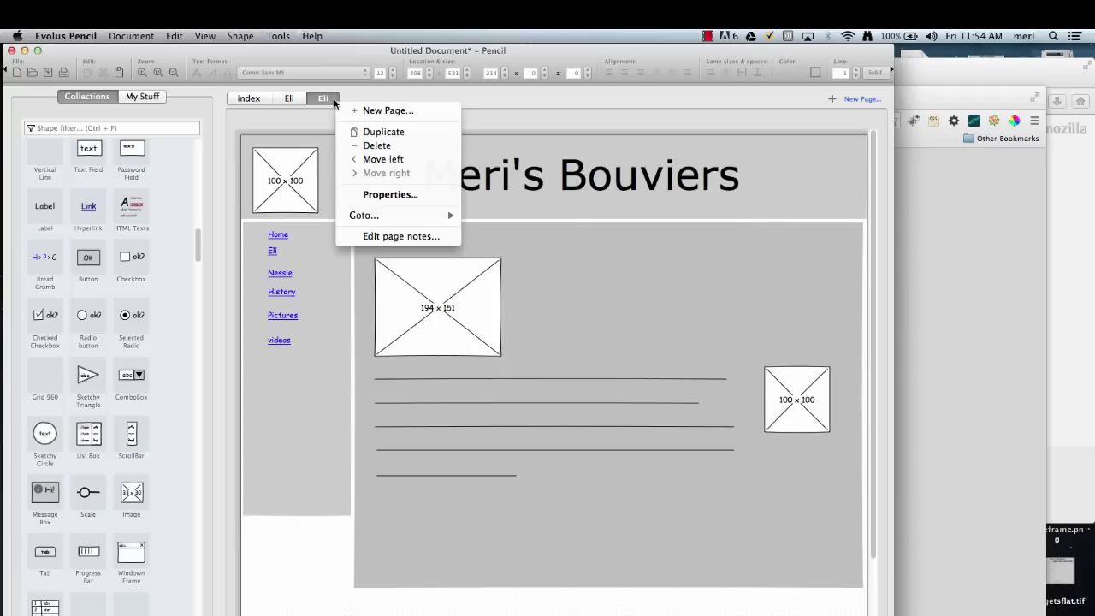
{"action": "left_click", "coordinate": [373, 131]}
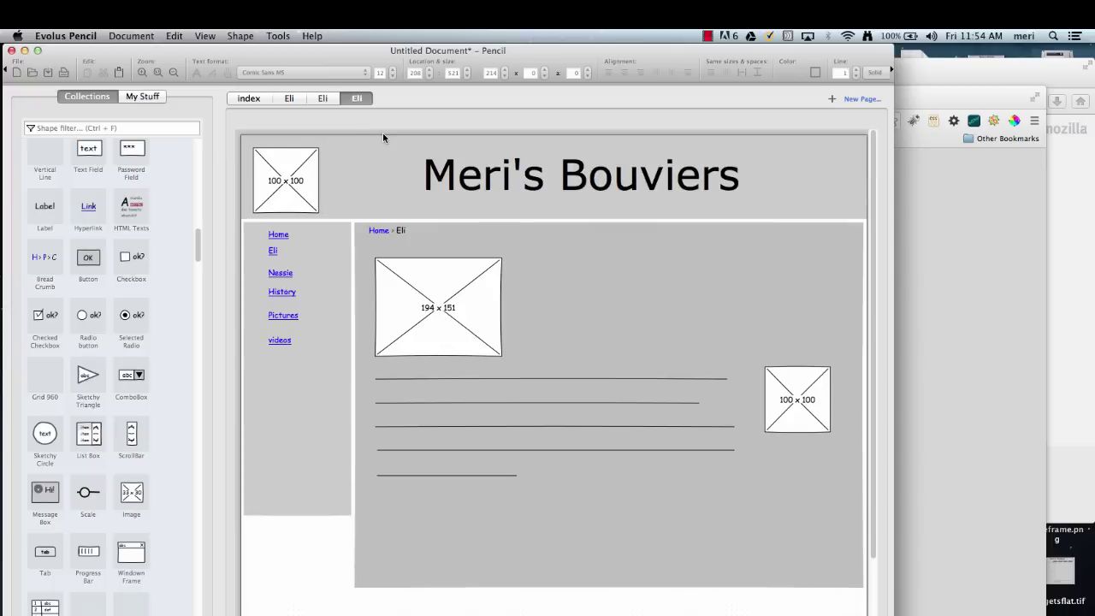
Retitle the two copies 'Nessie' and 'History'.
{"action": "double_click", "coordinate": [335, 104]}
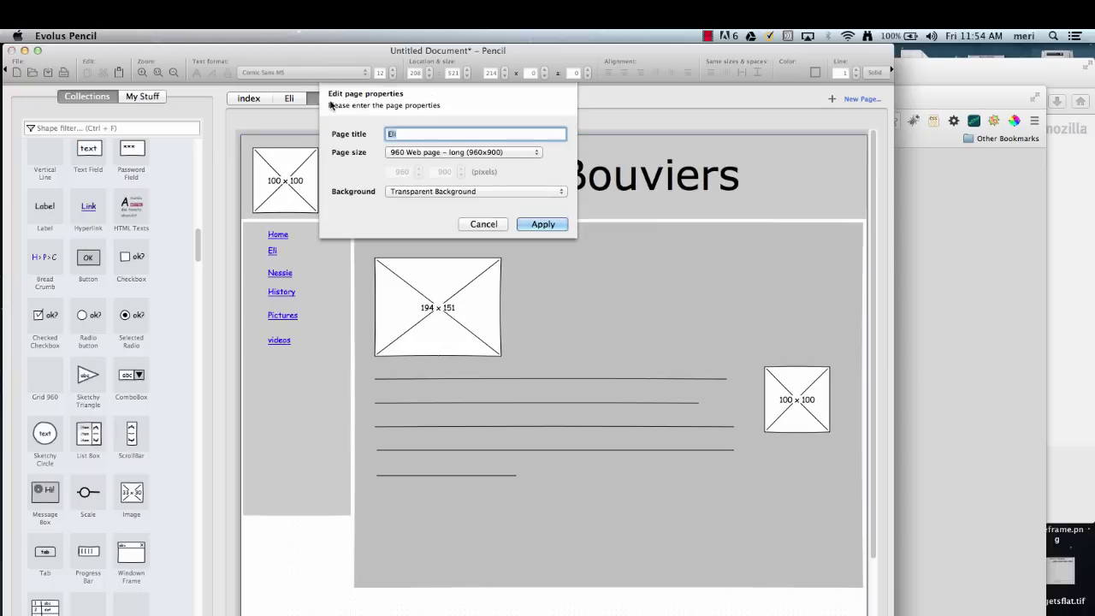
{"action": "type", "text": "Nessie"}
{"action": "left_click", "coordinate": [542, 223]}
{"action": "double_click", "coordinate": [375, 99]}
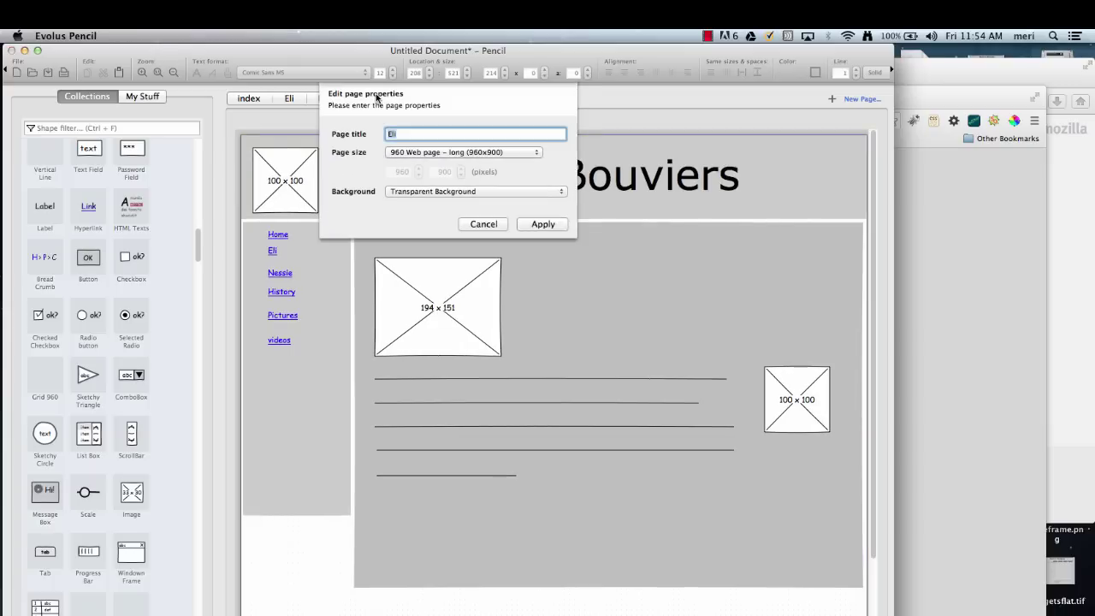
{"action": "type", "text": "History"}
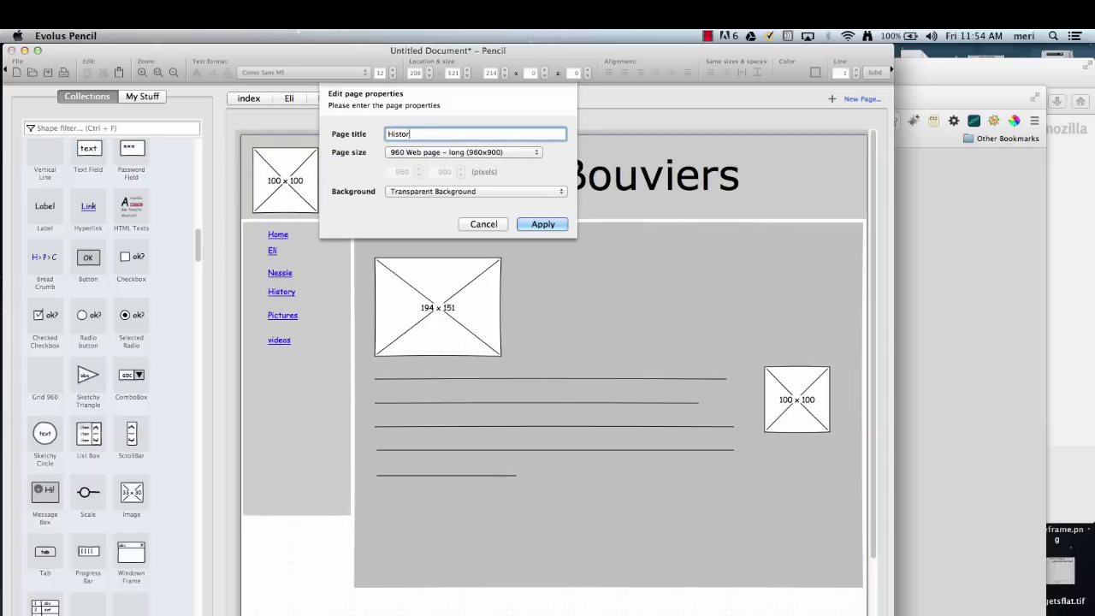
{"action": "left_click", "coordinate": [557, 226]}
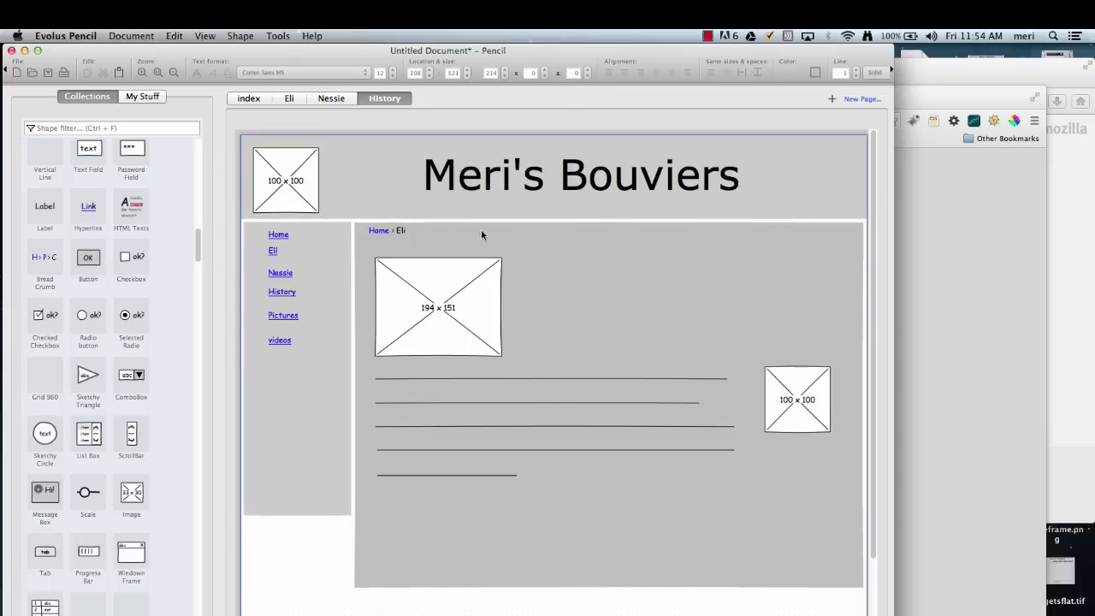
{"action": "left_click", "coordinate": [340, 103]}
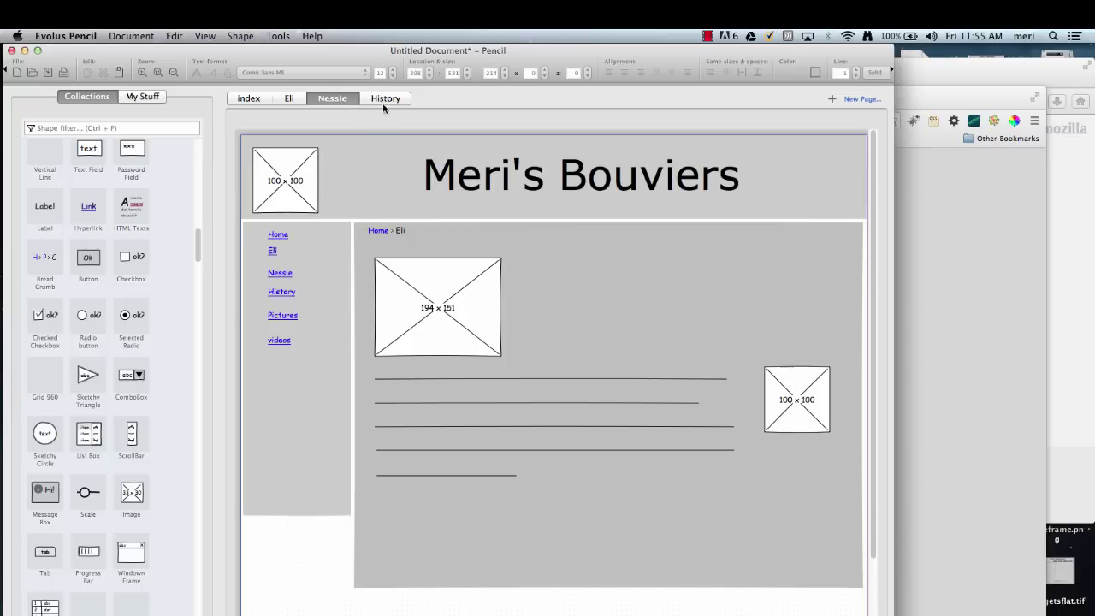
Save the wireframe as webproject.ep in the Desktop folder.
{"action": "left_click", "coordinate": [383, 104]}
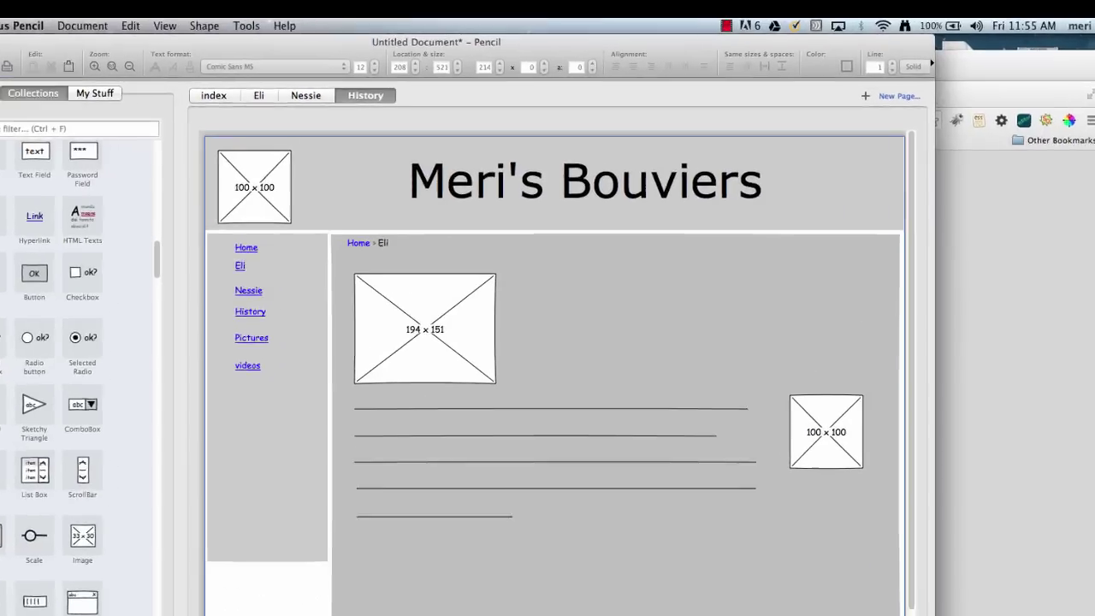
{"action": "left_click", "coordinate": [49, 75]}
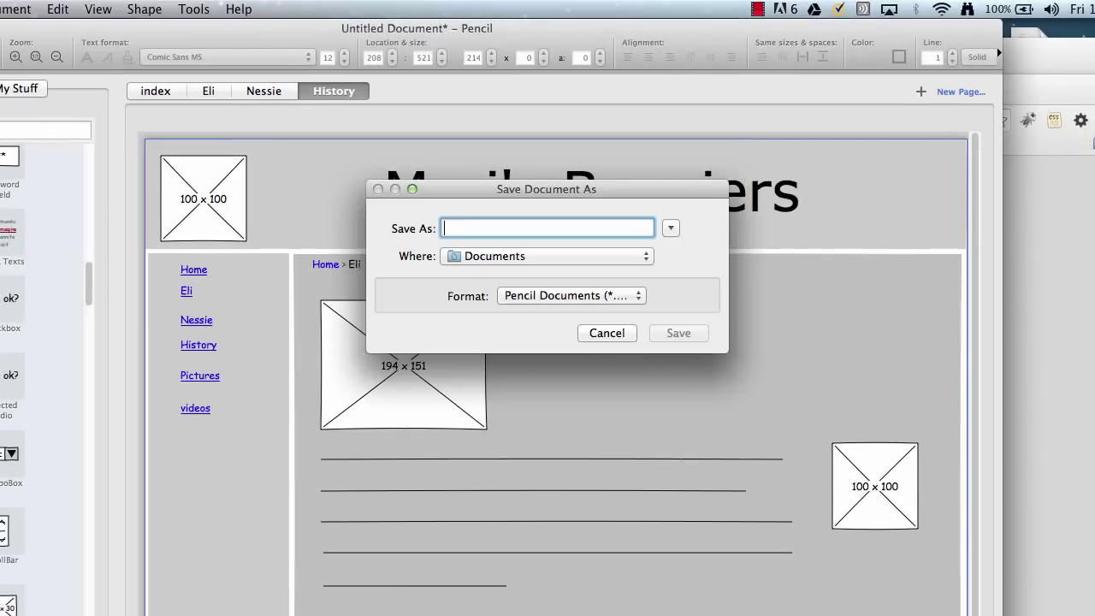
{"action": "type", "text": "webproje"}
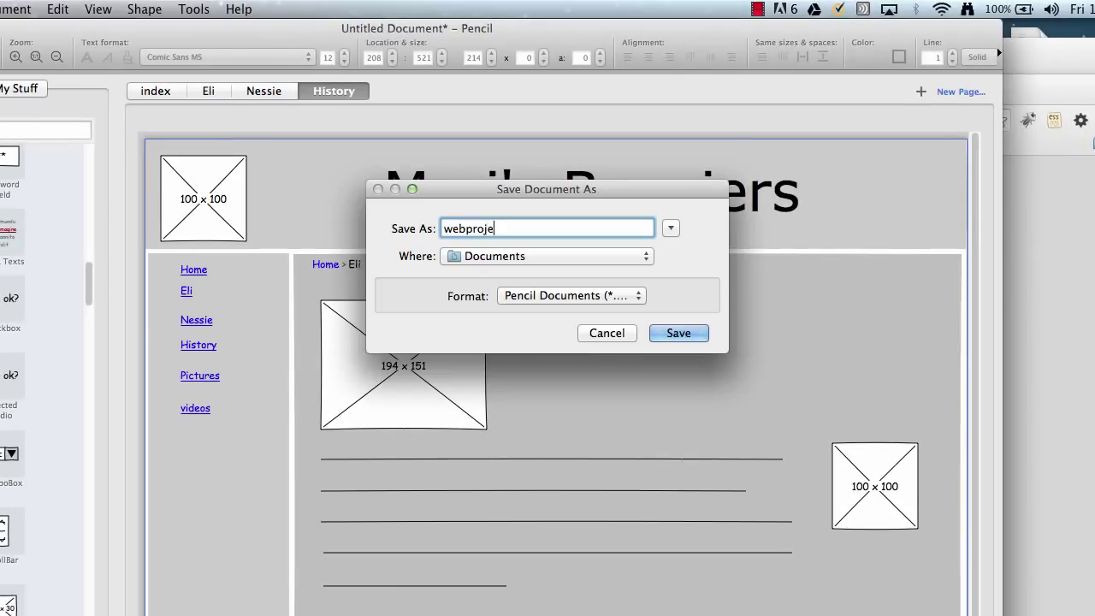
{"action": "type", "text": "ct"}
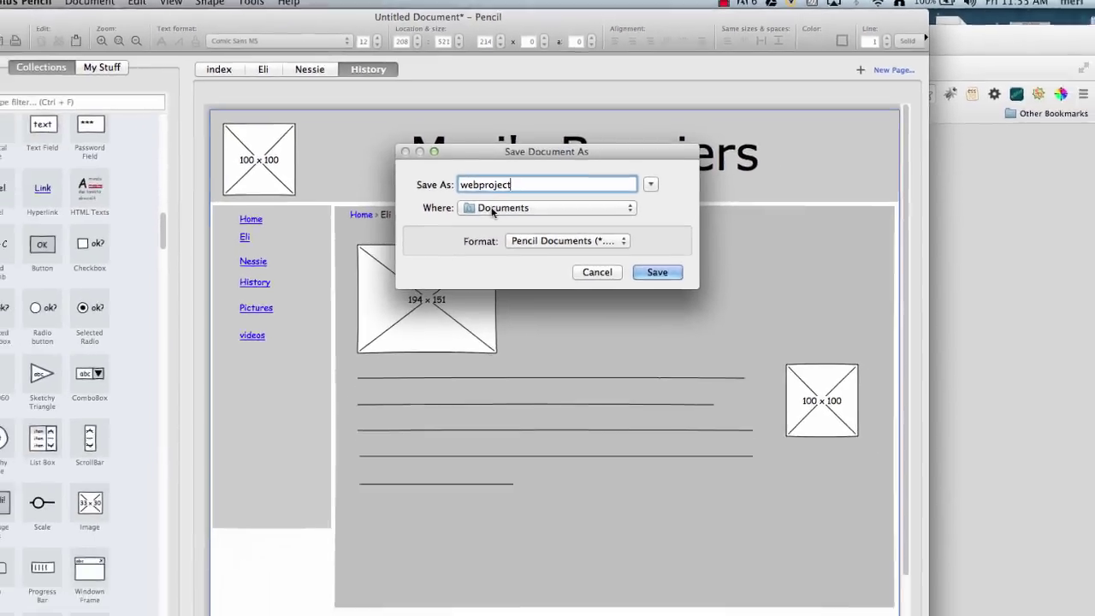
{"action": "left_click", "coordinate": [496, 256]}
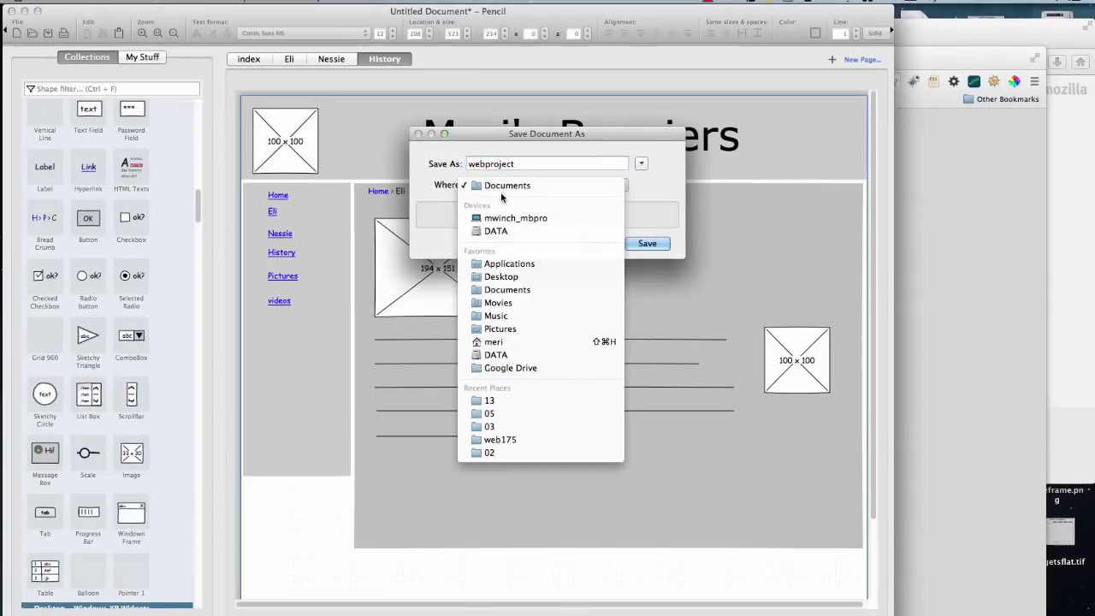
{"action": "left_click", "coordinate": [515, 277]}
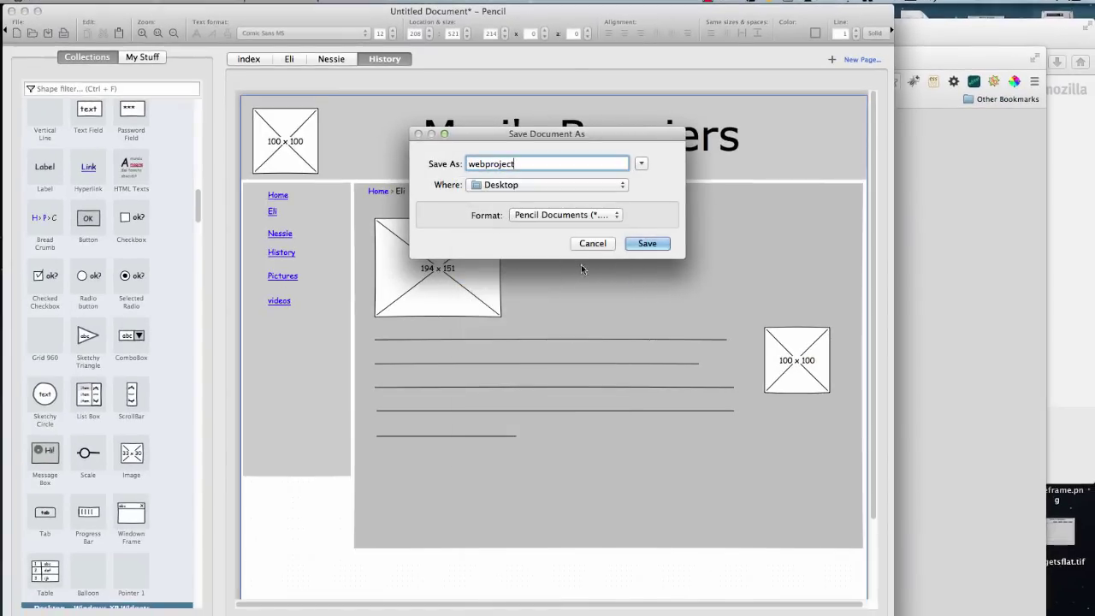
{"action": "left_click", "coordinate": [657, 248]}
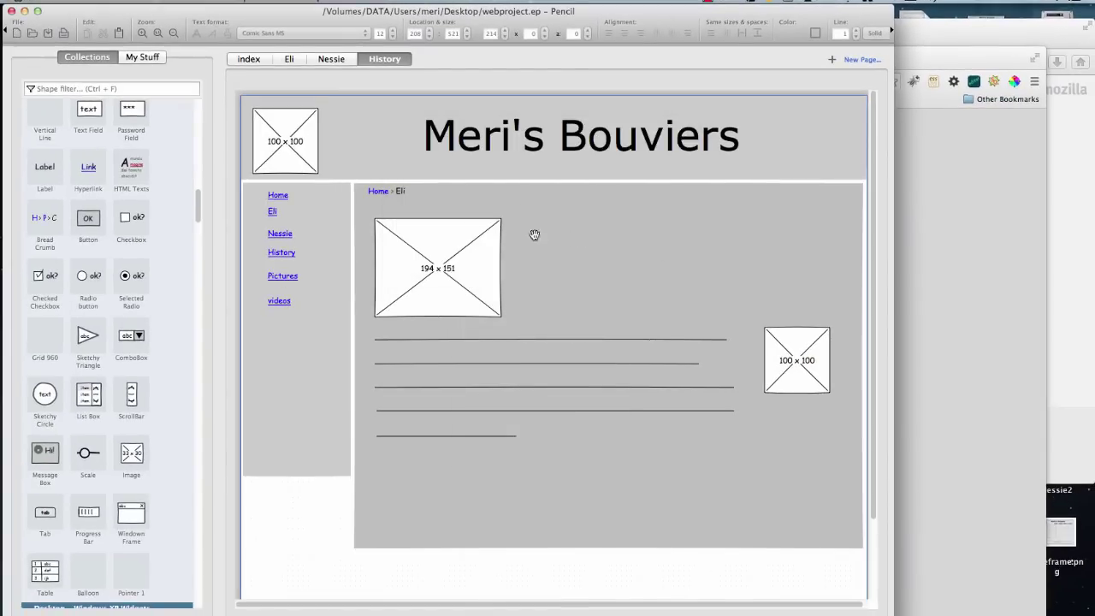
Export all pages in the document using the Default Printing Template.
{"action": "left_click", "coordinate": [71, 3]}
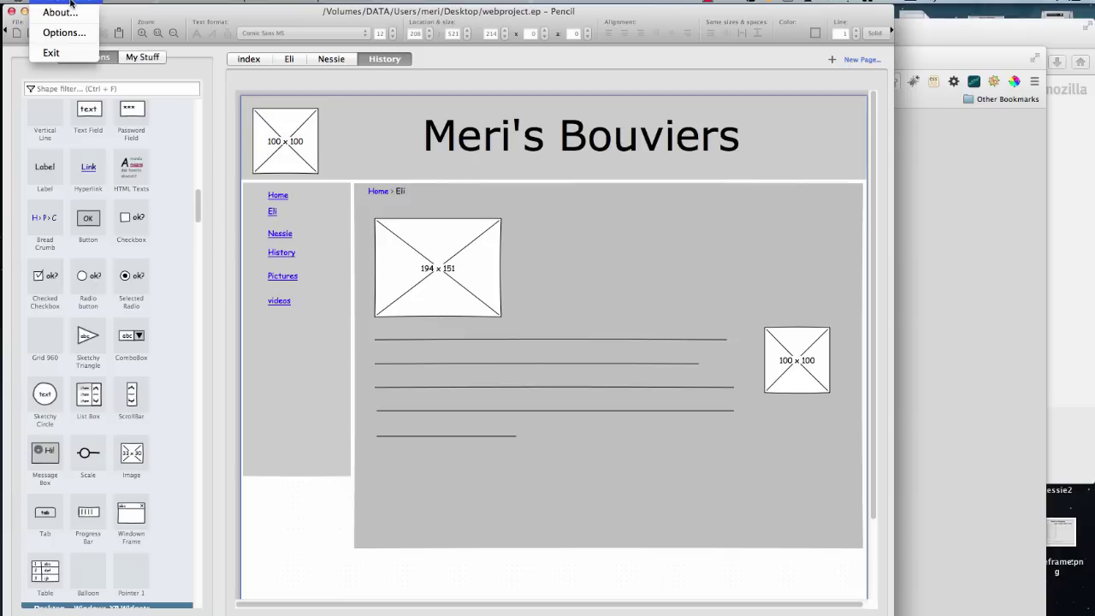
{"action": "left_click", "coordinate": [23, 28]}
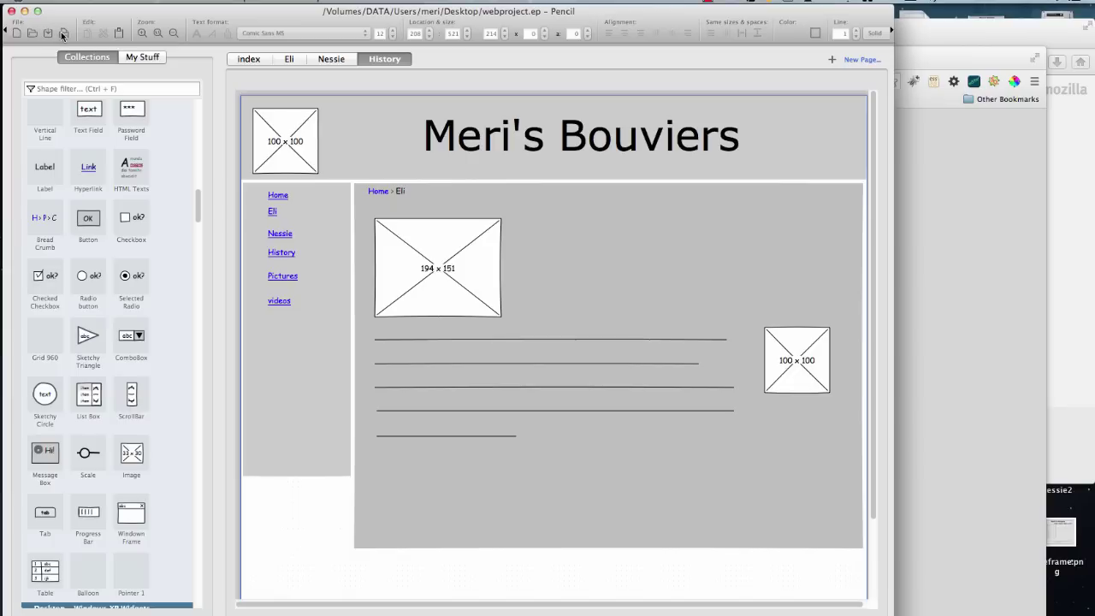
{"action": "left_click", "coordinate": [62, 34]}
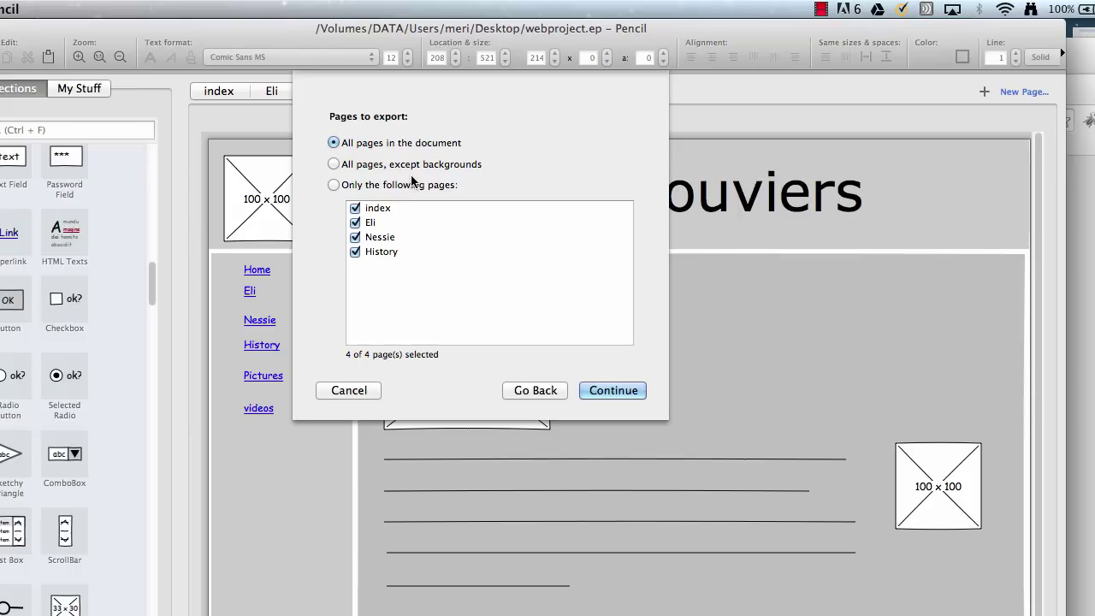
{"action": "left_click", "coordinate": [612, 391]}
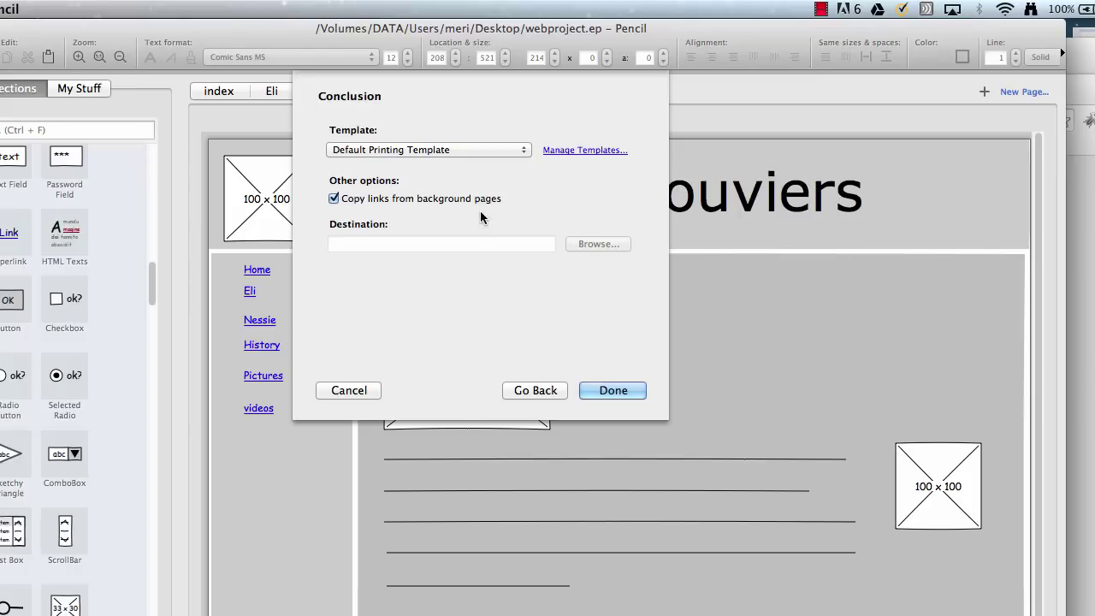
{"action": "left_click", "coordinate": [516, 152]}
{"action": "left_click", "coordinate": [516, 171]}
Print the export through Save as PDF as webproject on the Desktop.
{"action": "left_click", "coordinate": [626, 392]}
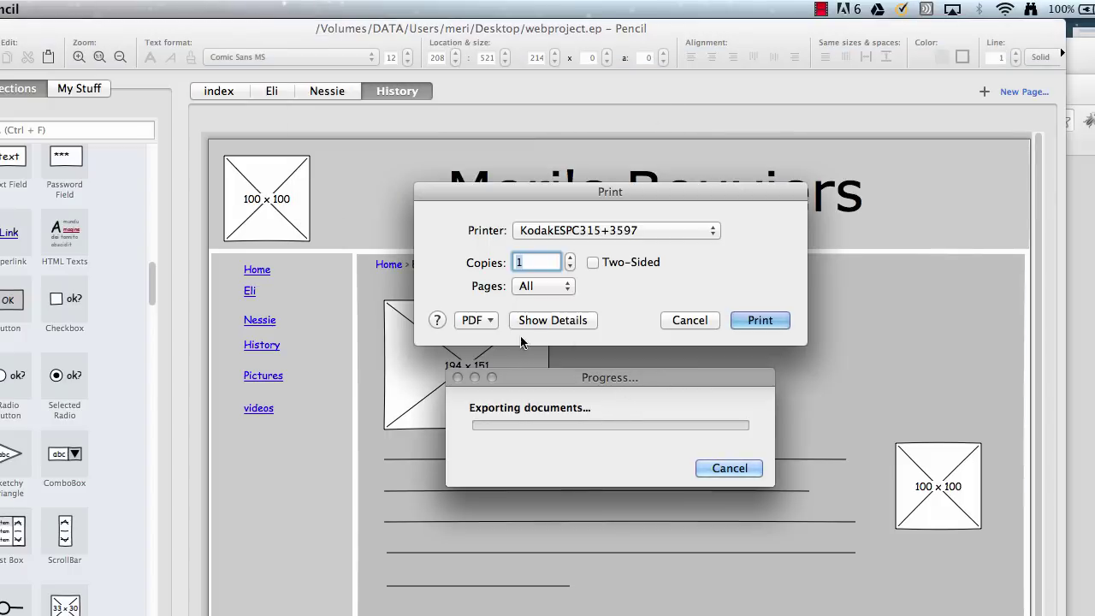
{"action": "left_click", "coordinate": [481, 323]}
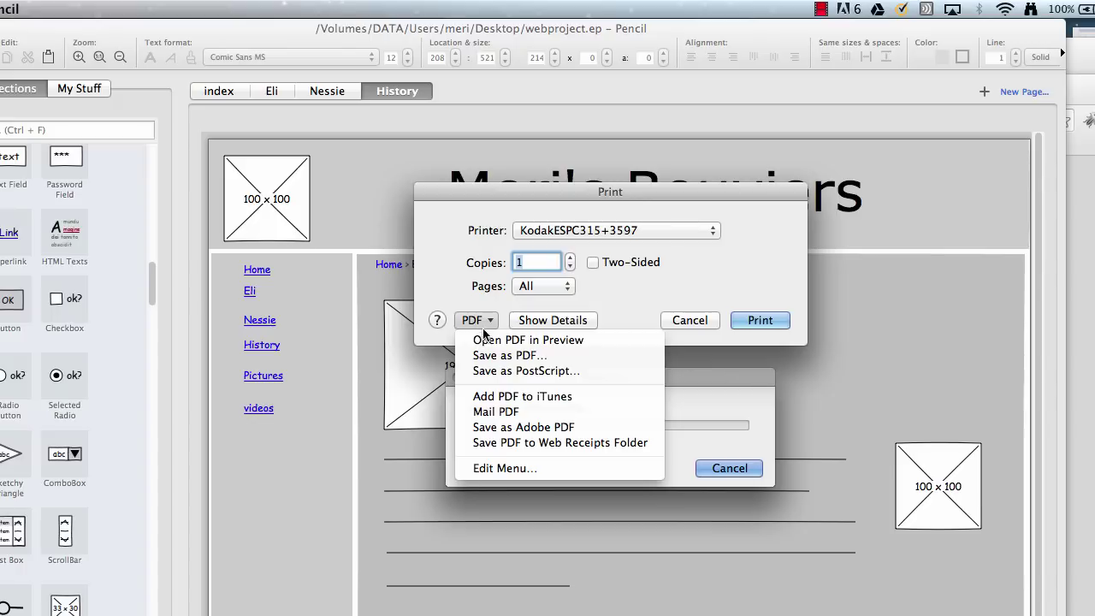
{"action": "left_click", "coordinate": [521, 356]}
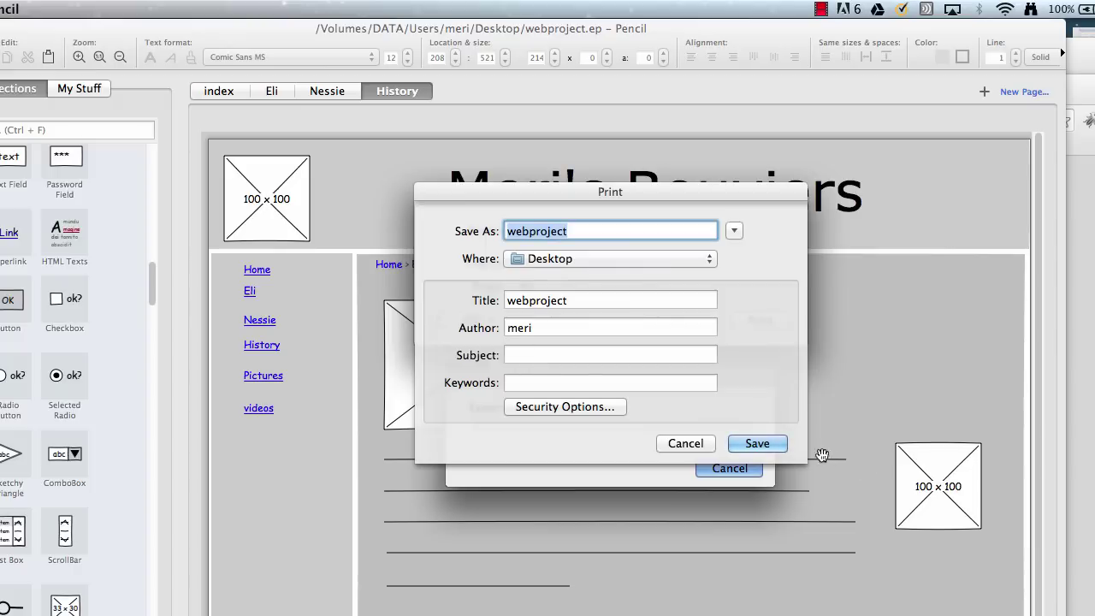
{"action": "left_click", "coordinate": [777, 444]}
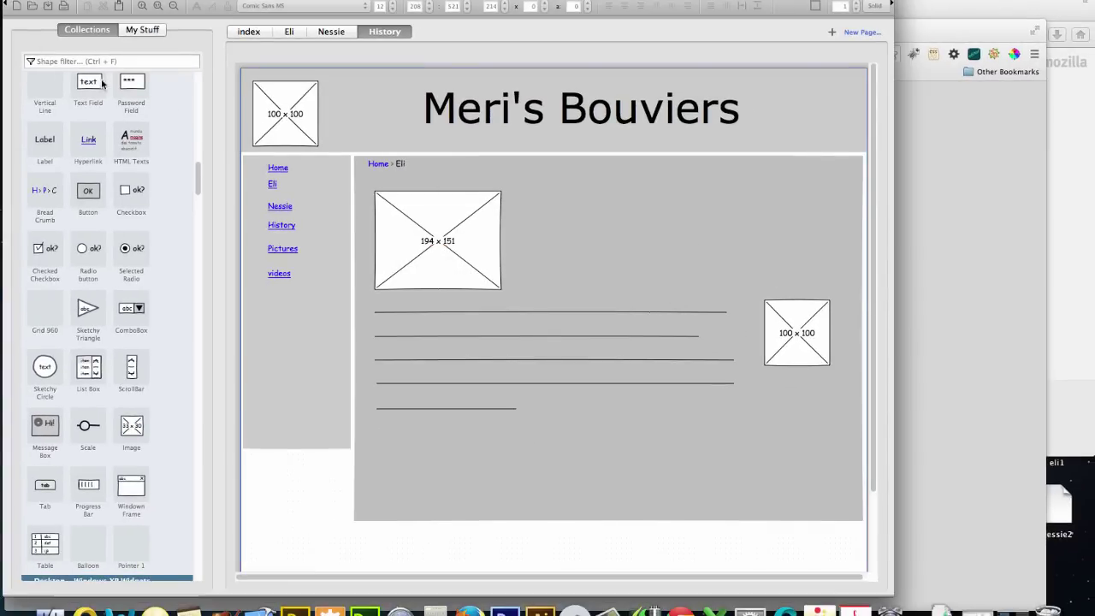
Minimize the browser windows and move Firefox aside to uncover the desktop files.
{"action": "key", "text": "super+Tab"}
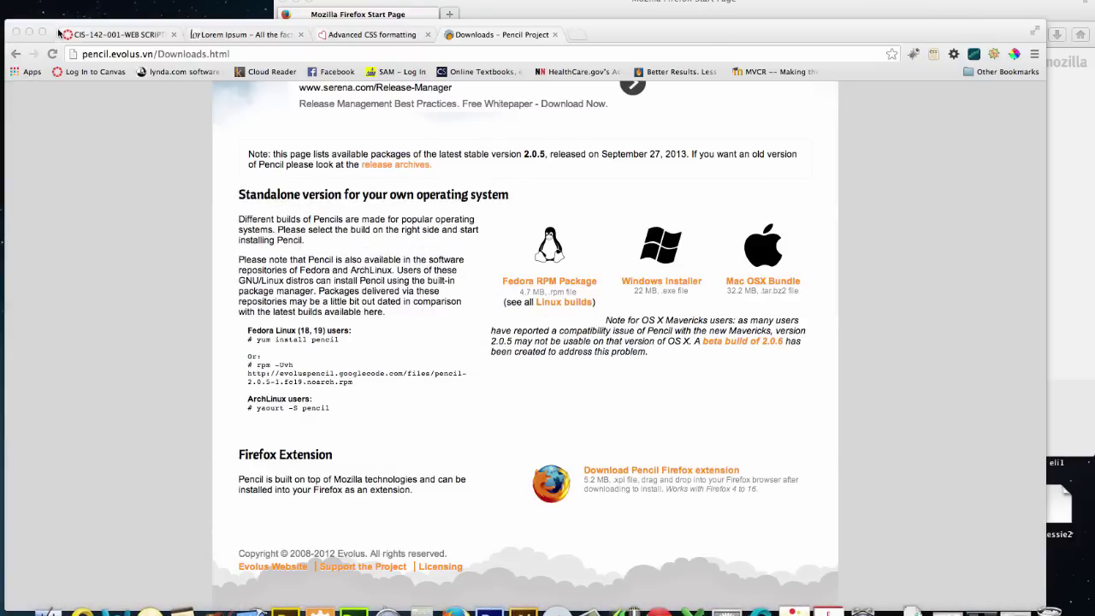
{"action": "left_click_drag", "start_coordinate": [58, 32], "coordinate": [83, 120]}
{"action": "left_click", "coordinate": [52, 124]}
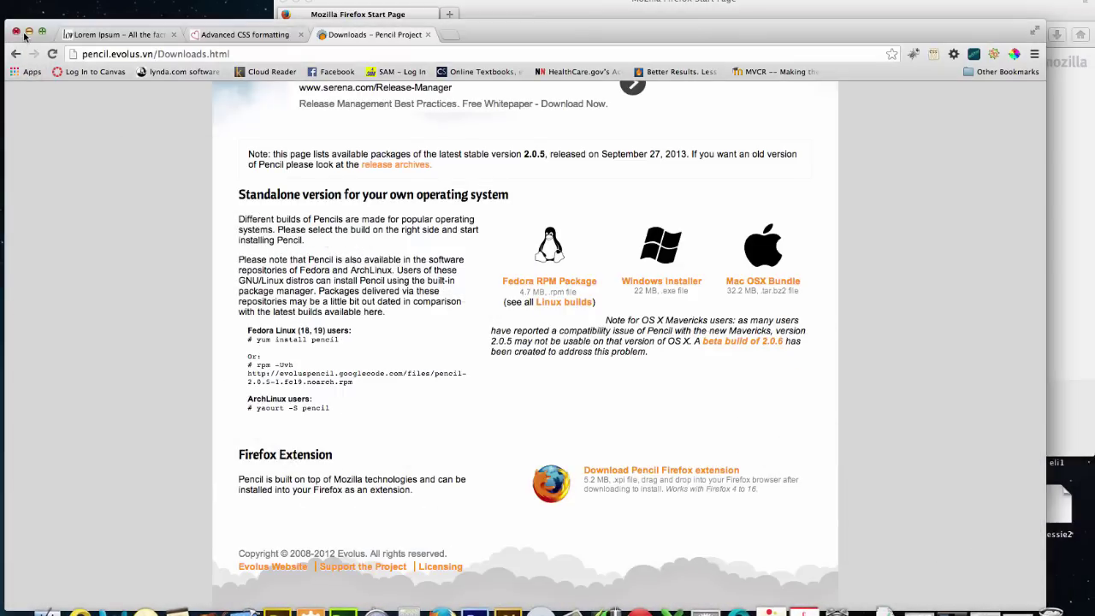
{"action": "left_click", "coordinate": [28, 33]}
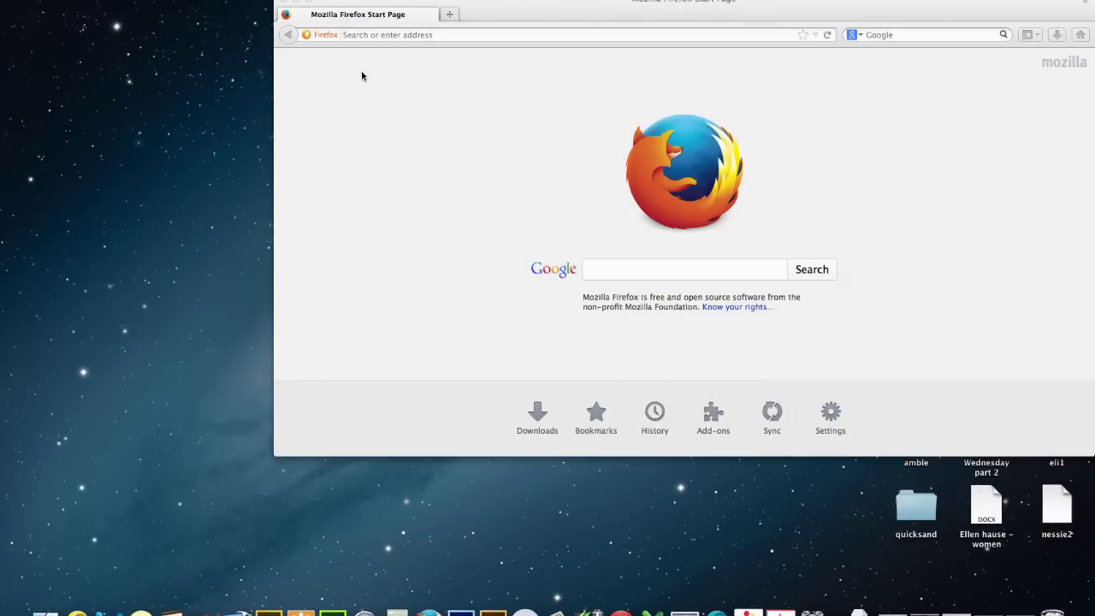
{"action": "left_click_drag", "start_coordinate": [619, 17], "coordinate": [285, 163]}
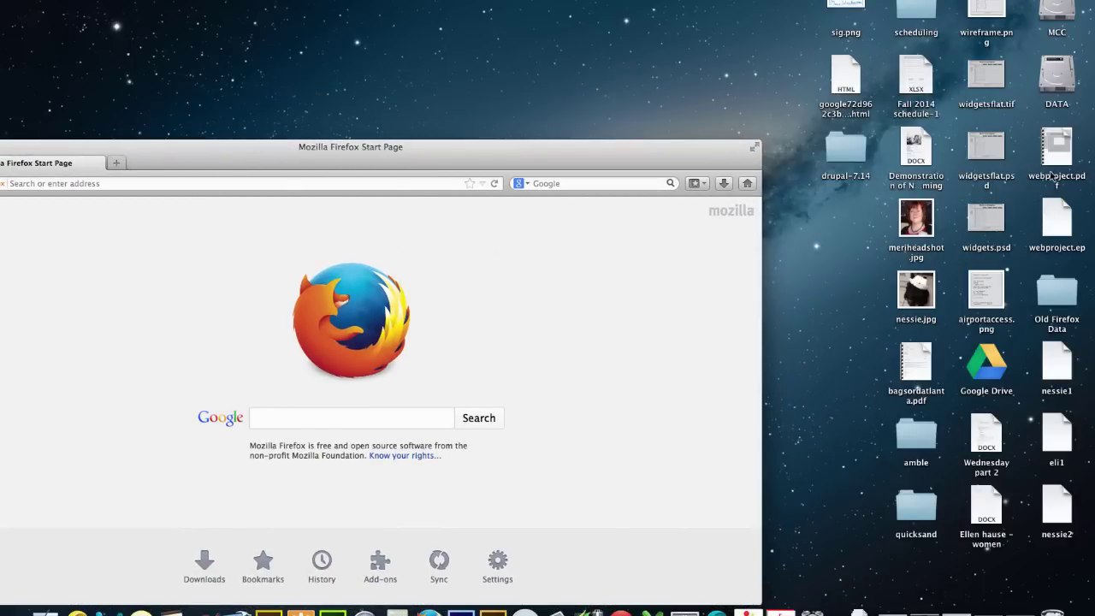
Open webproject.pdf, scroll through its four pages, close it, and bring Firefox back on screen.
{"action": "double_click", "coordinate": [1054, 168]}
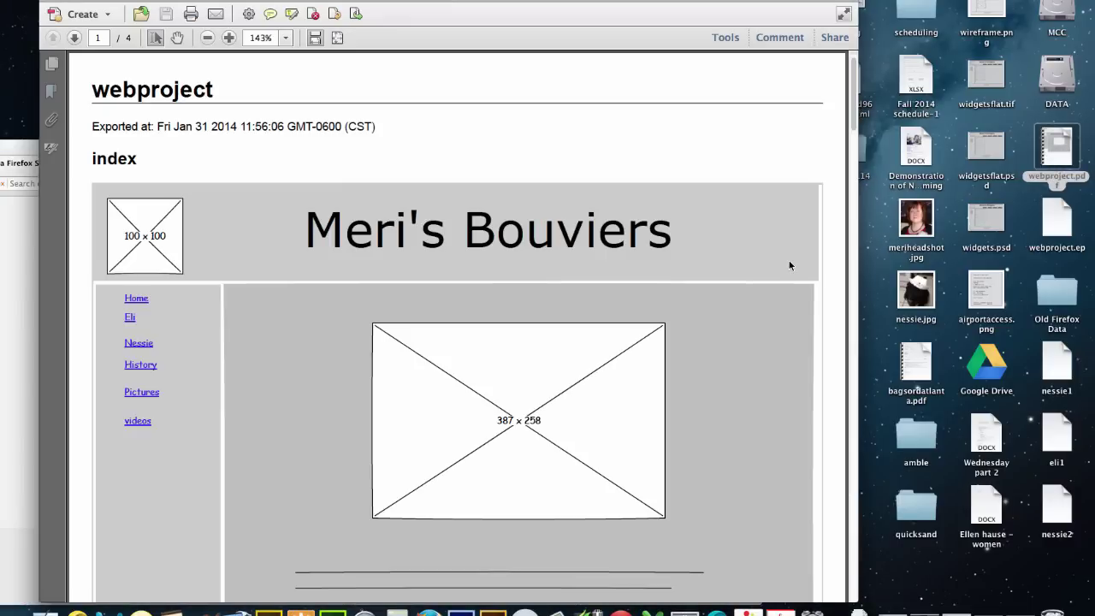
{"action": "scroll", "coordinate": [700, 254], "scroll_direction": "down", "scroll_amount": 2}
{"action": "scroll", "coordinate": [699, 254], "scroll_direction": "down", "scroll_amount": 15}
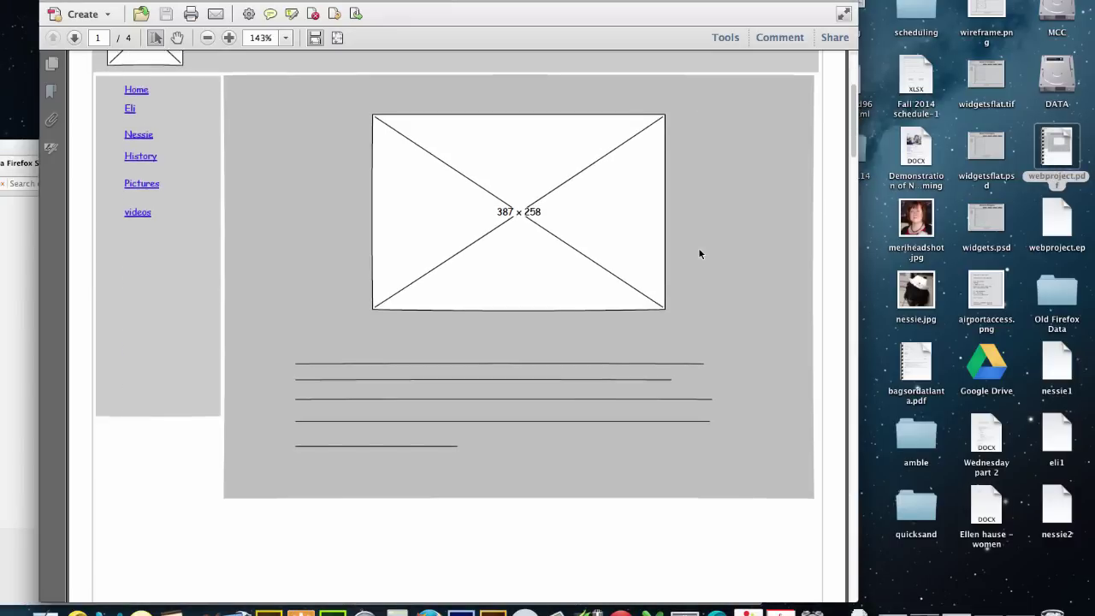
{"action": "scroll", "coordinate": [700, 254], "scroll_direction": "down", "scroll_amount": 15}
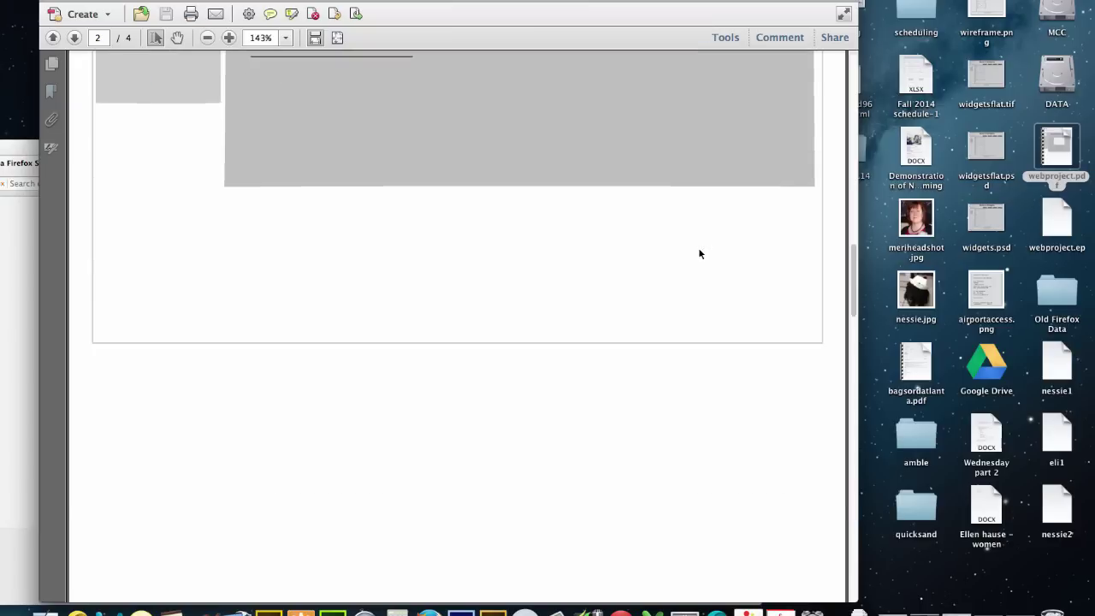
{"action": "scroll", "coordinate": [700, 254], "scroll_direction": "down", "scroll_amount": 15}
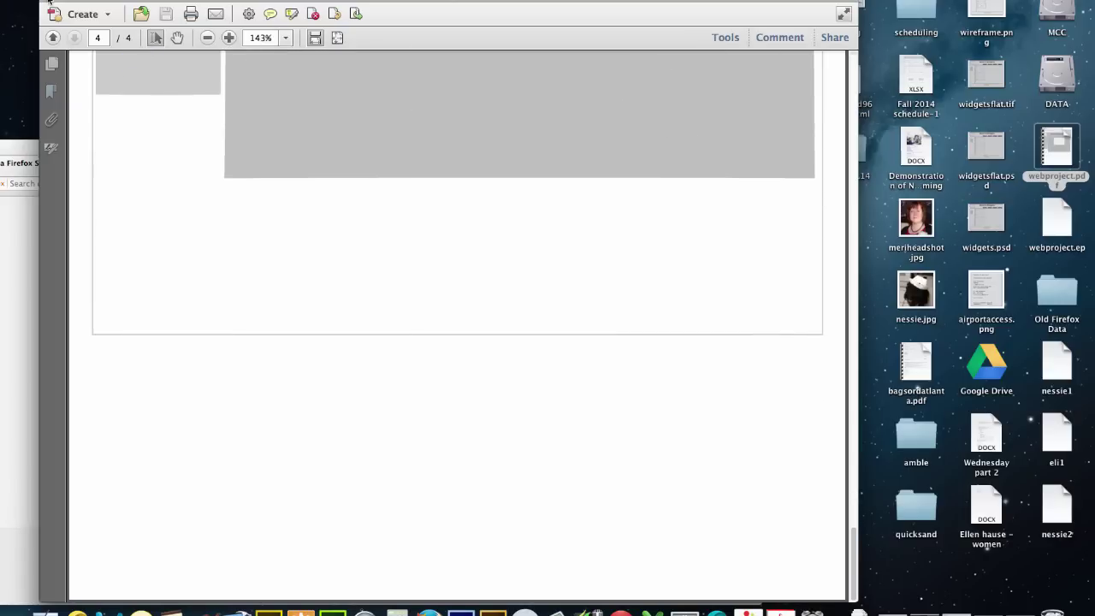
{"action": "left_click", "coordinate": [48, 2]}
{"action": "left_click_drag", "start_coordinate": [200, 155], "coordinate": [275, 74]}
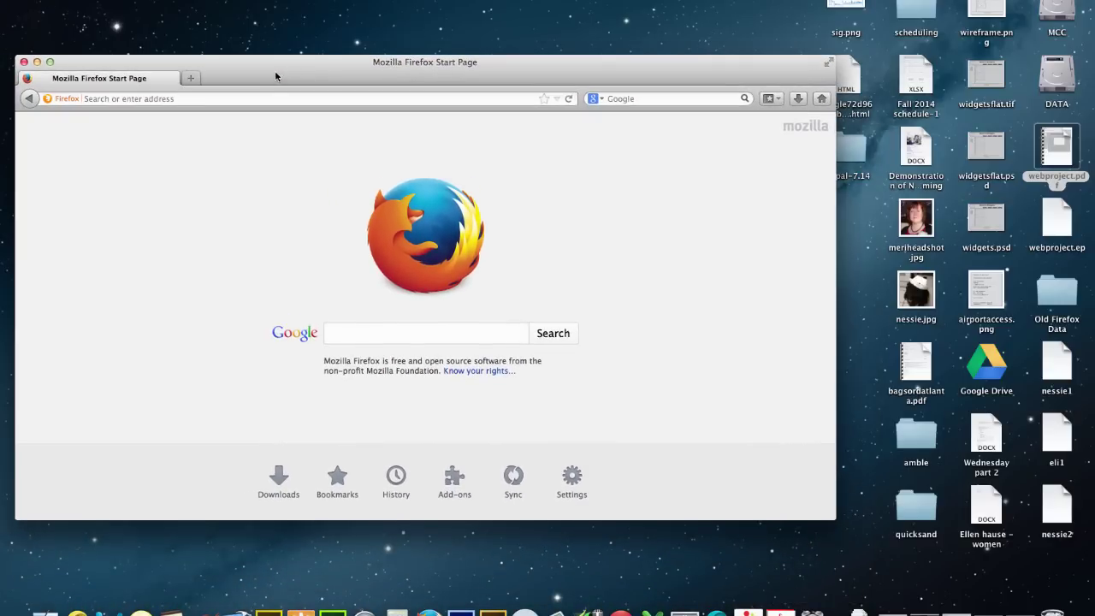
Move webproject.pdf into Documents › web115 › 14, alongside that folder's index.html.
{"action": "left_click", "coordinate": [45, 611]}
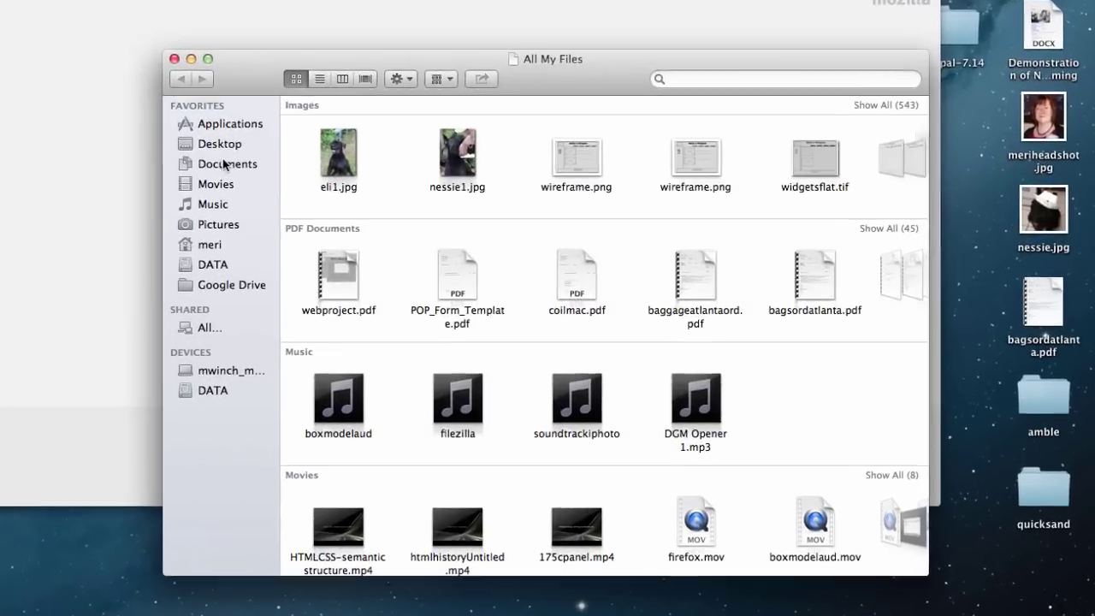
{"action": "left_click", "coordinate": [279, 254]}
{"action": "scroll", "coordinate": [394, 346], "scroll_direction": "down", "scroll_amount": 5}
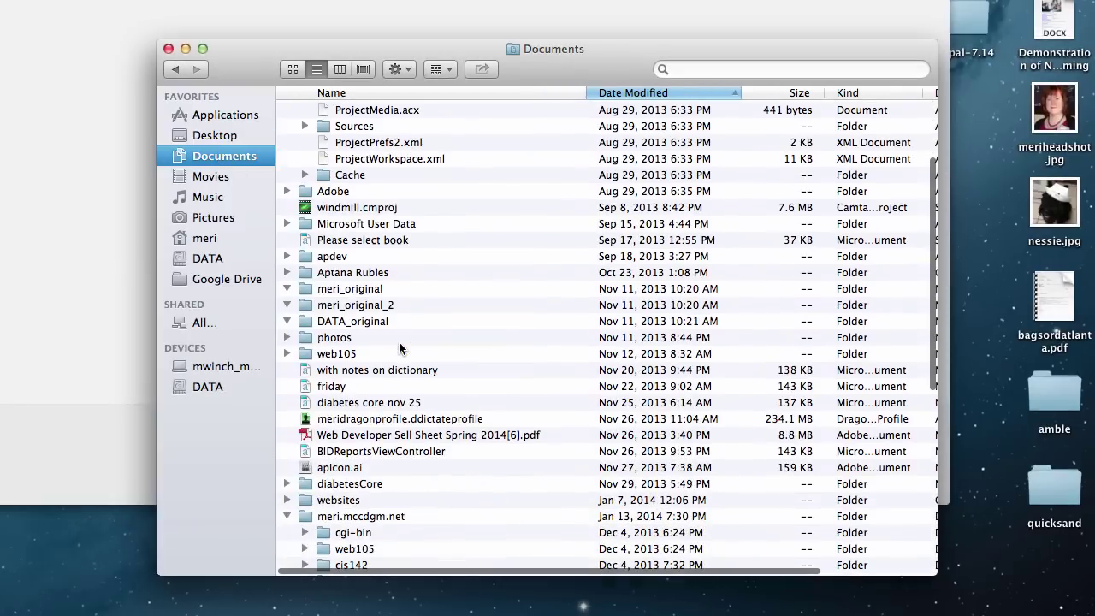
{"action": "scroll", "coordinate": [399, 346], "scroll_direction": "down", "scroll_amount": 4}
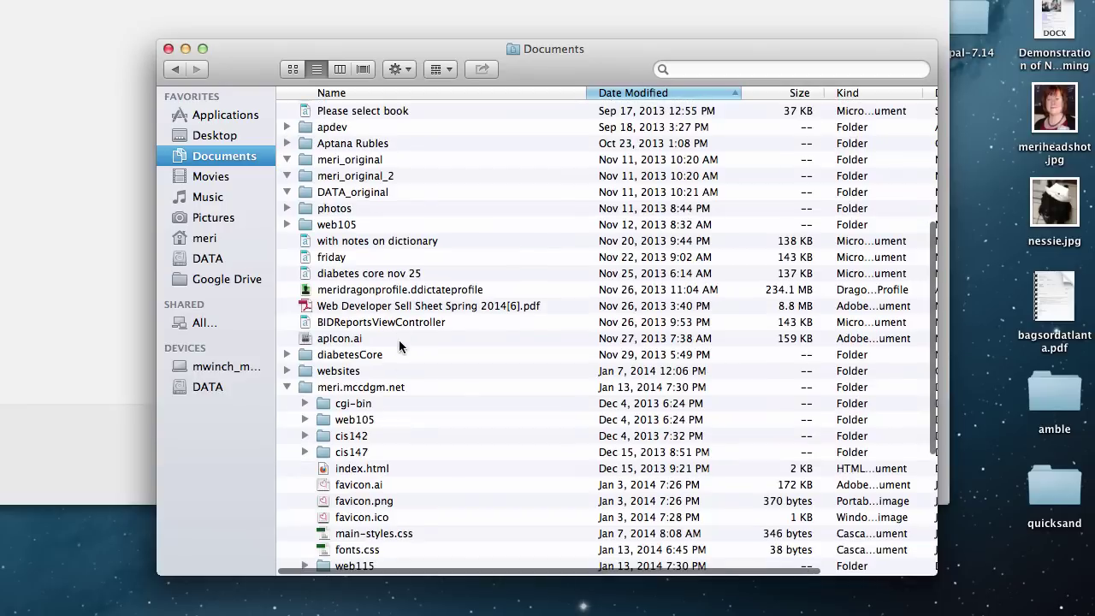
{"action": "scroll", "coordinate": [370, 395], "scroll_direction": "down", "scroll_amount": 5}
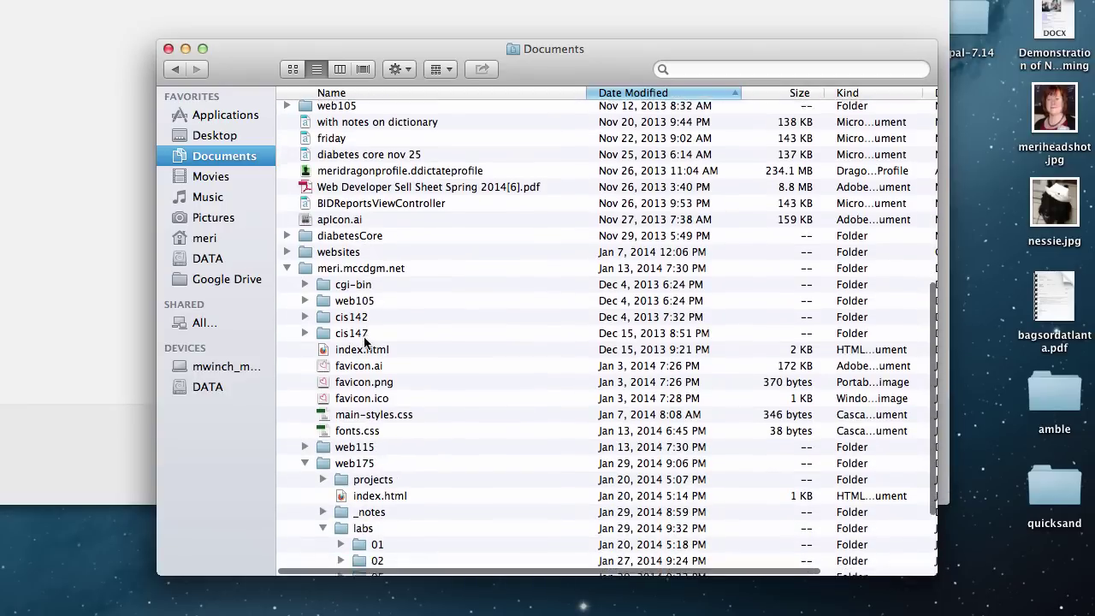
{"action": "left_click", "coordinate": [305, 432]}
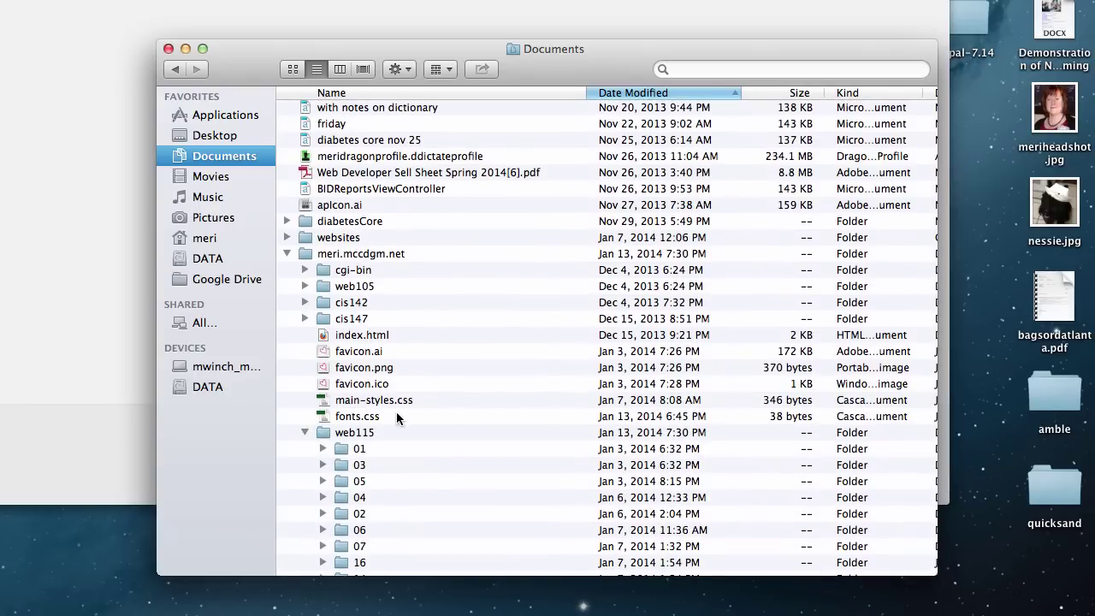
{"action": "scroll", "coordinate": [422, 415], "scroll_direction": "down", "scroll_amount": 2}
{"action": "scroll", "coordinate": [421, 416], "scroll_direction": "down", "scroll_amount": 2}
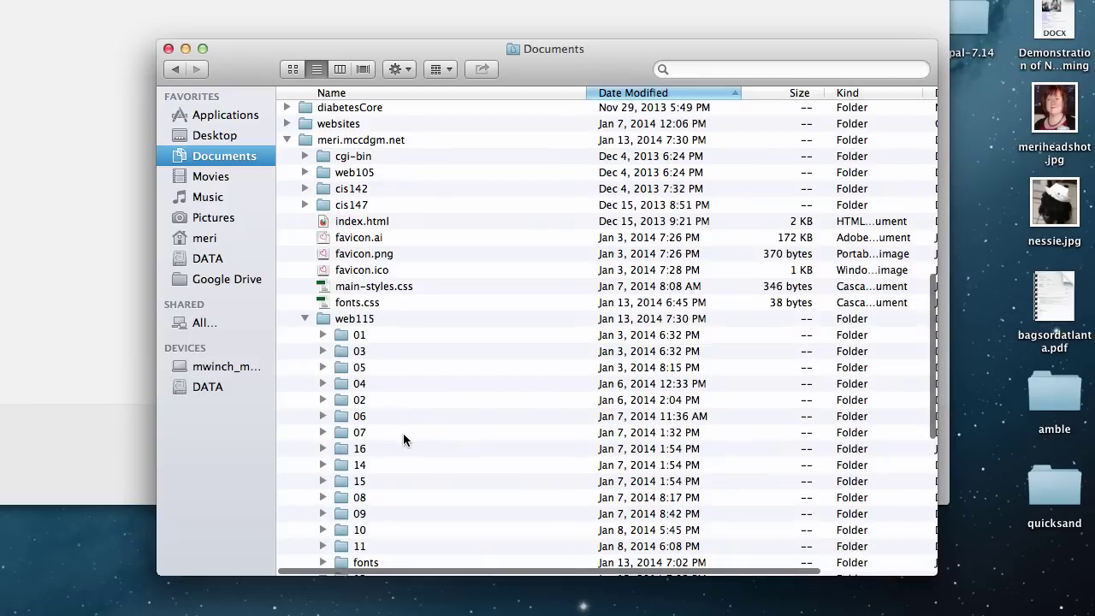
{"action": "left_click", "coordinate": [323, 465]}
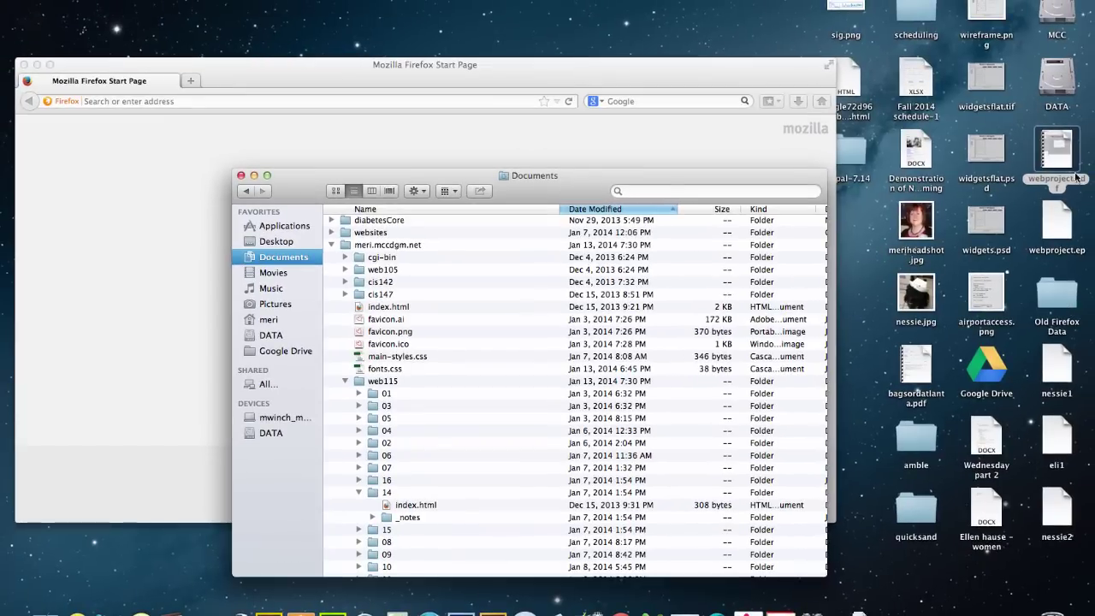
{"action": "left_click_drag", "start_coordinate": [1075, 176], "coordinate": [571, 491]}
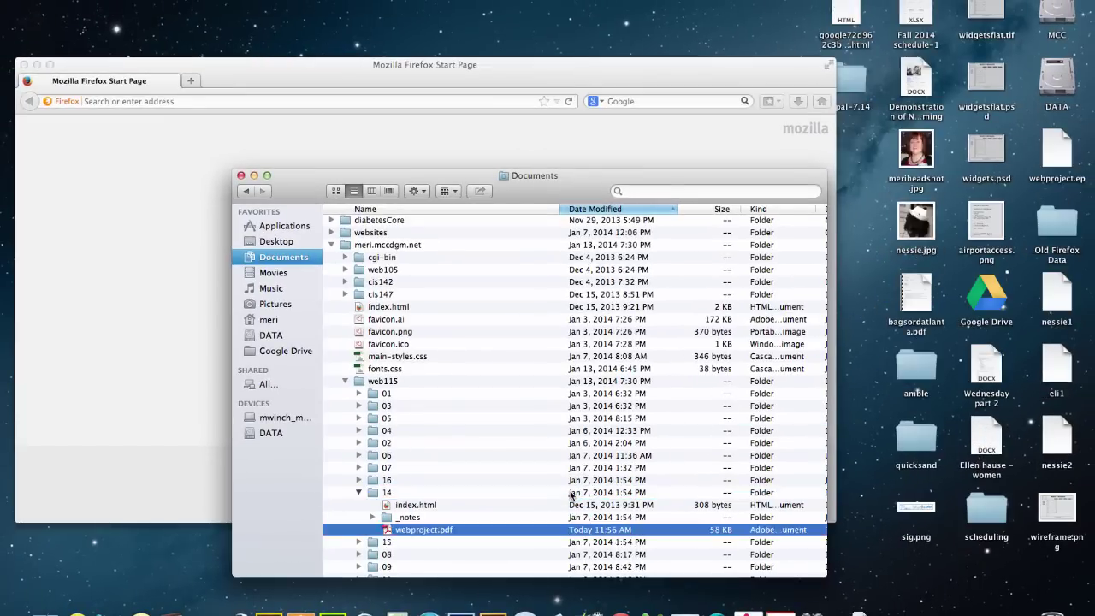
{"action": "scroll", "coordinate": [493, 535], "scroll_direction": "down", "scroll_amount": 1}
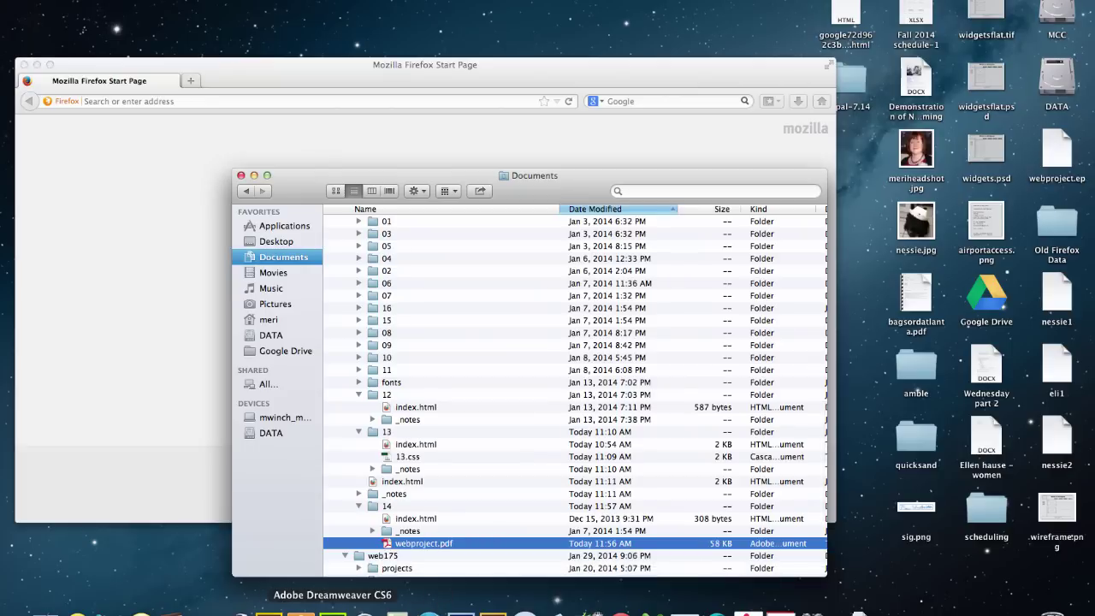
Open folder 14's index.html and replace its code with an HTML5 page titled 'plan for final'.
{"action": "left_click", "coordinate": [333, 612]}
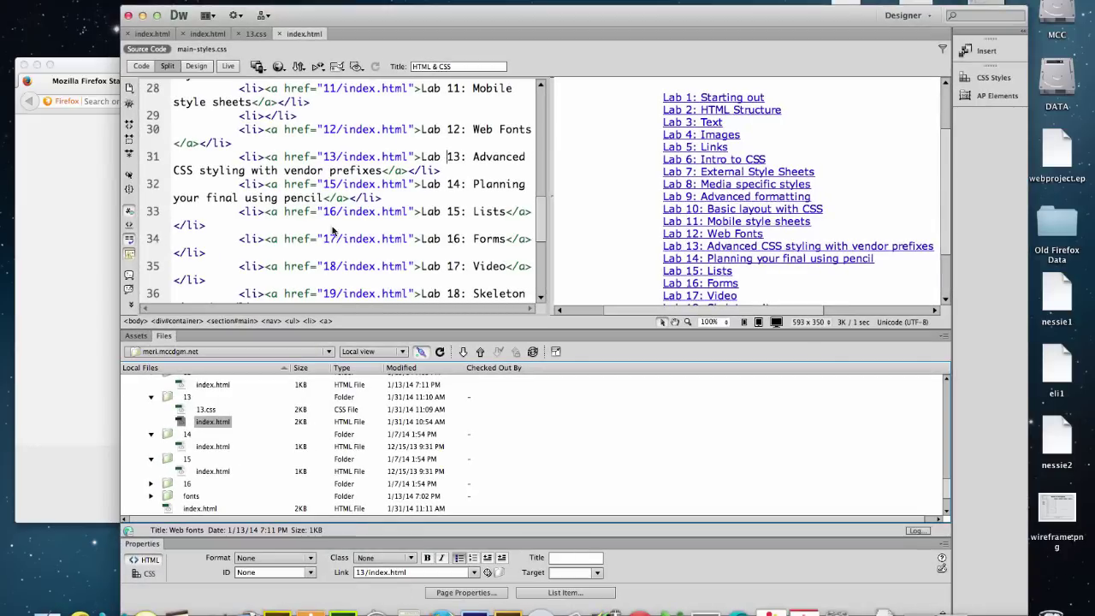
{"action": "left_click", "coordinate": [220, 450]}
{"action": "double_click", "coordinate": [221, 449]}
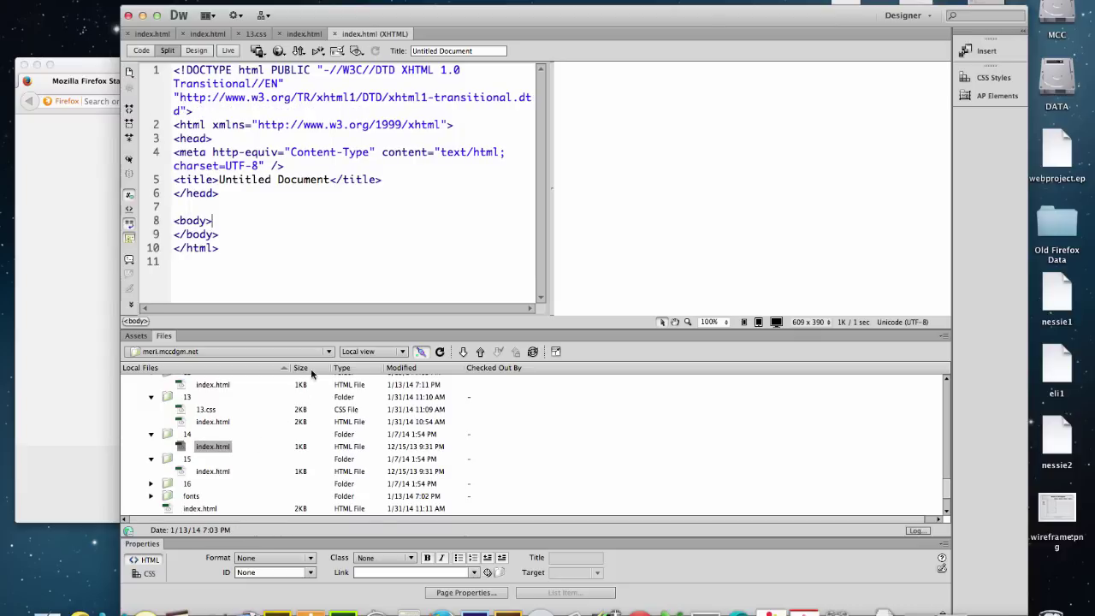
{"action": "key", "text": "super+a"}
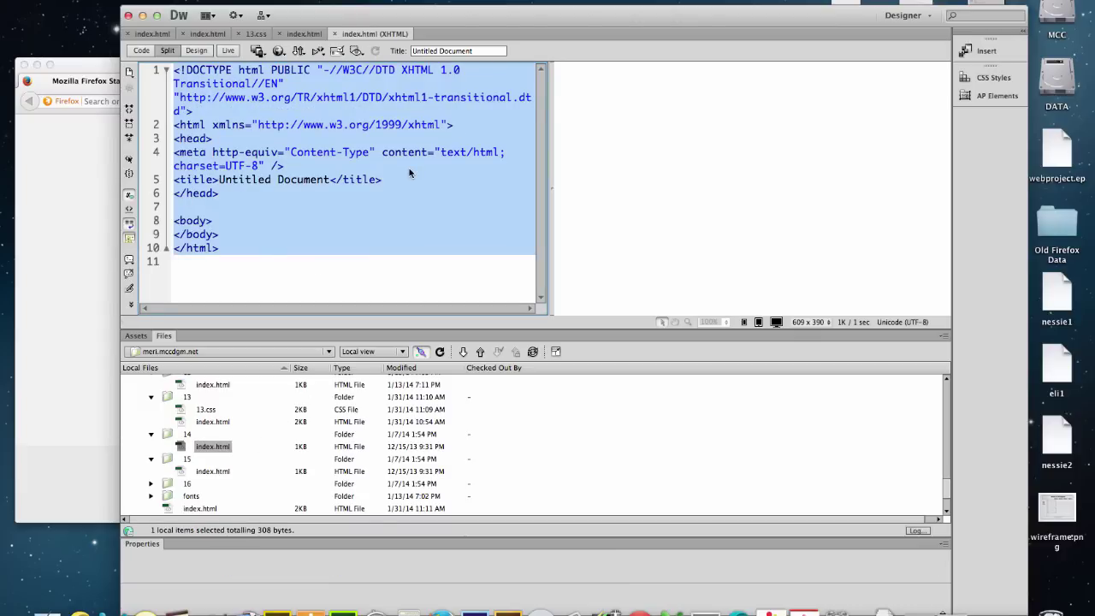
{"action": "type", "text": "<!doctype"}
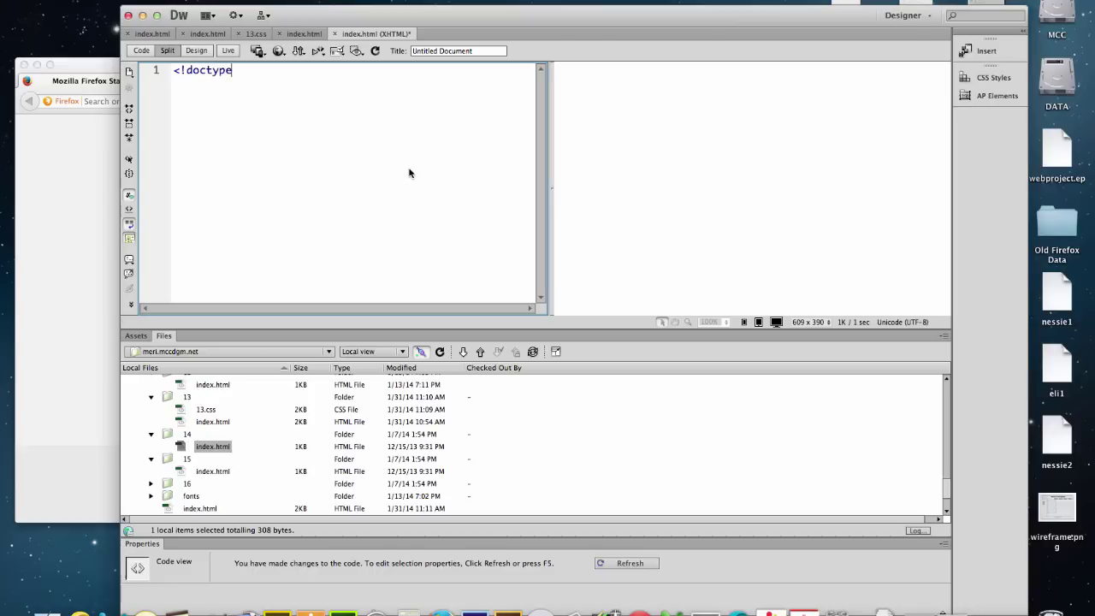
{"action": "type", "text": " html>"}
{"action": "key", "text": "Return"}
{"action": "type", "text": "<htm"}
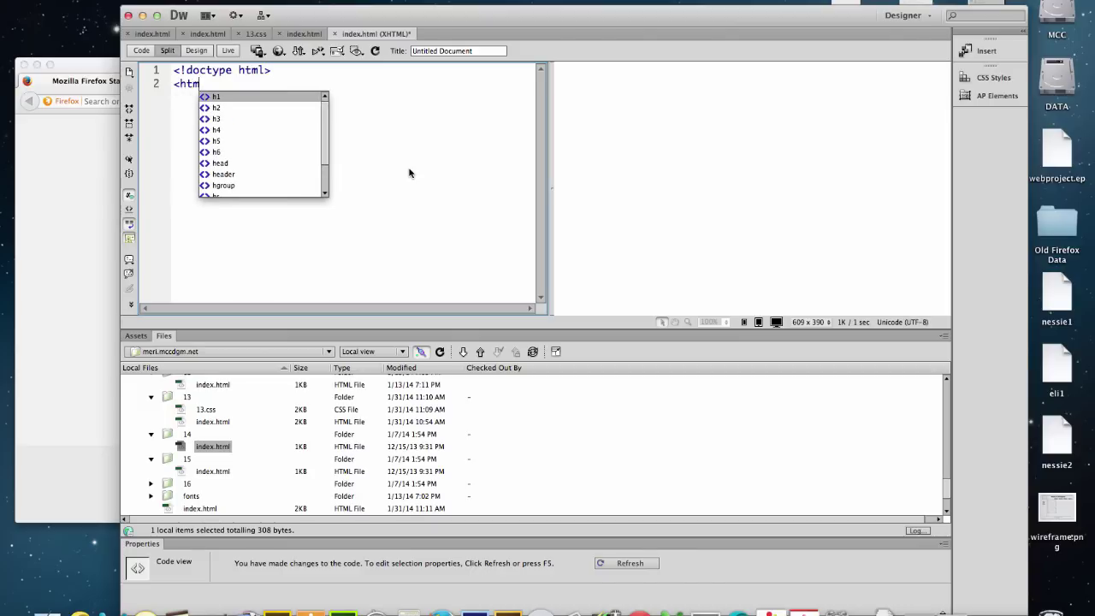
{"action": "type", "text": "l> <"}
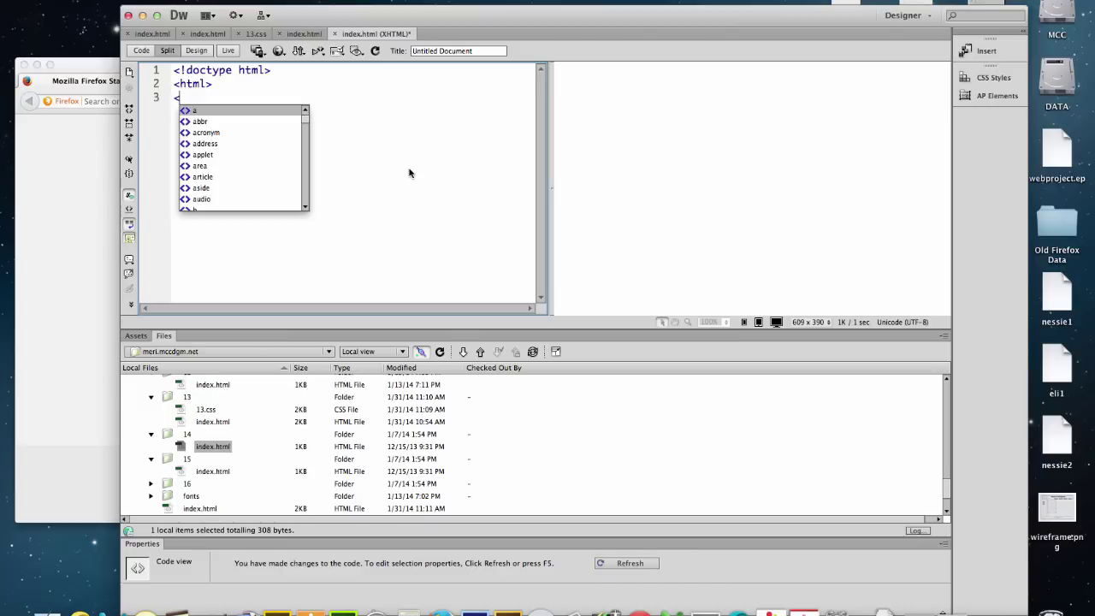
{"action": "type", "text": "head> "}
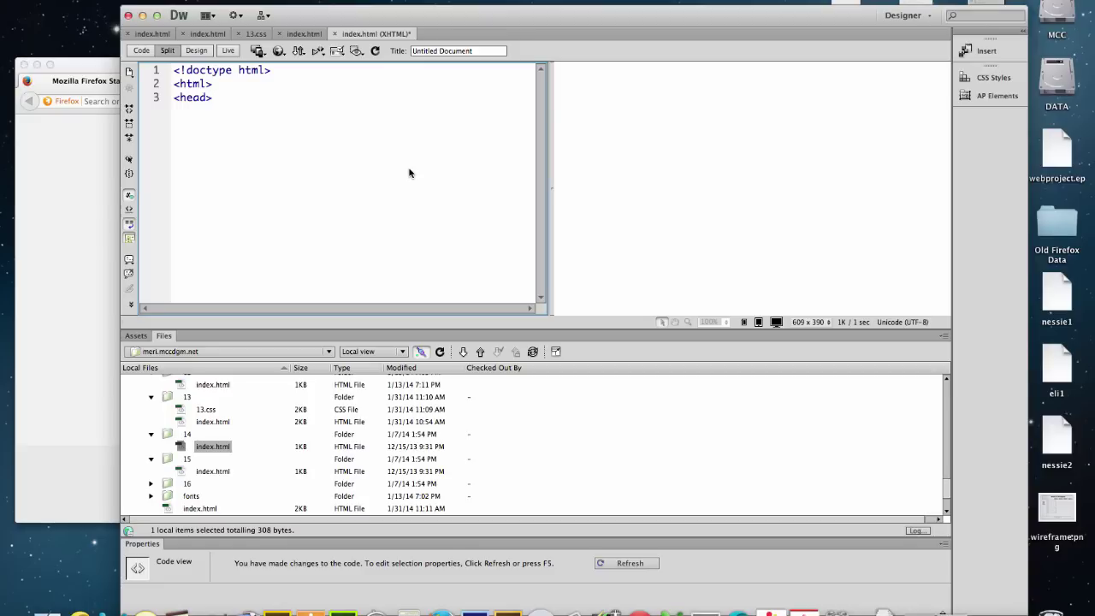
{"action": "type", "text": "<title>"}
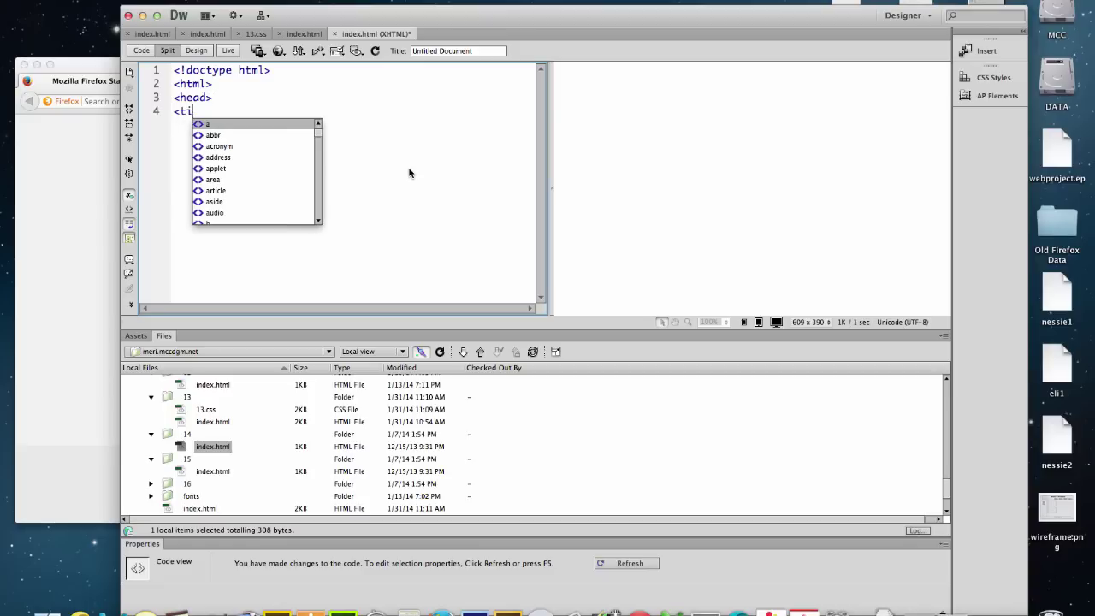
{"action": "type", "text": "plan for fi"}
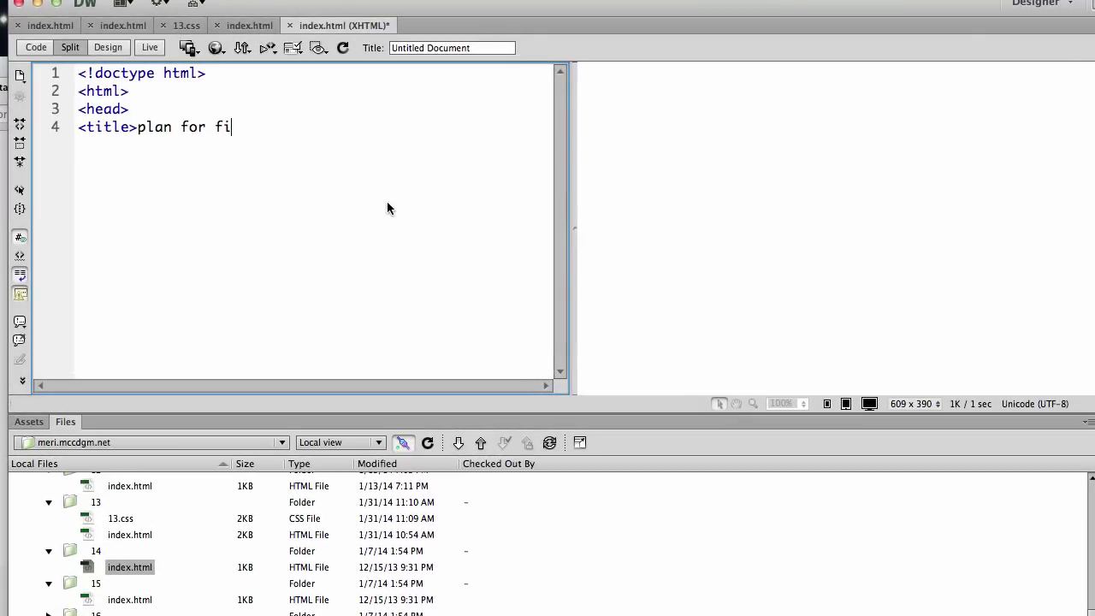
{"action": "type", "text": "nal</title> "}
{"action": "type", "text": "</head> "}
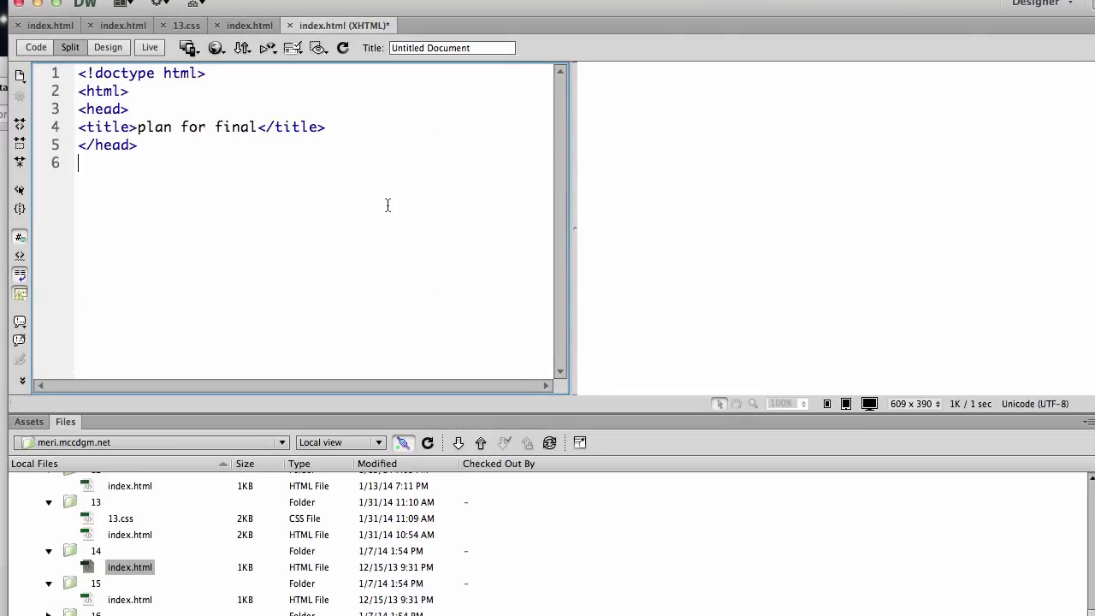
{"action": "type", "text": "</htm"}
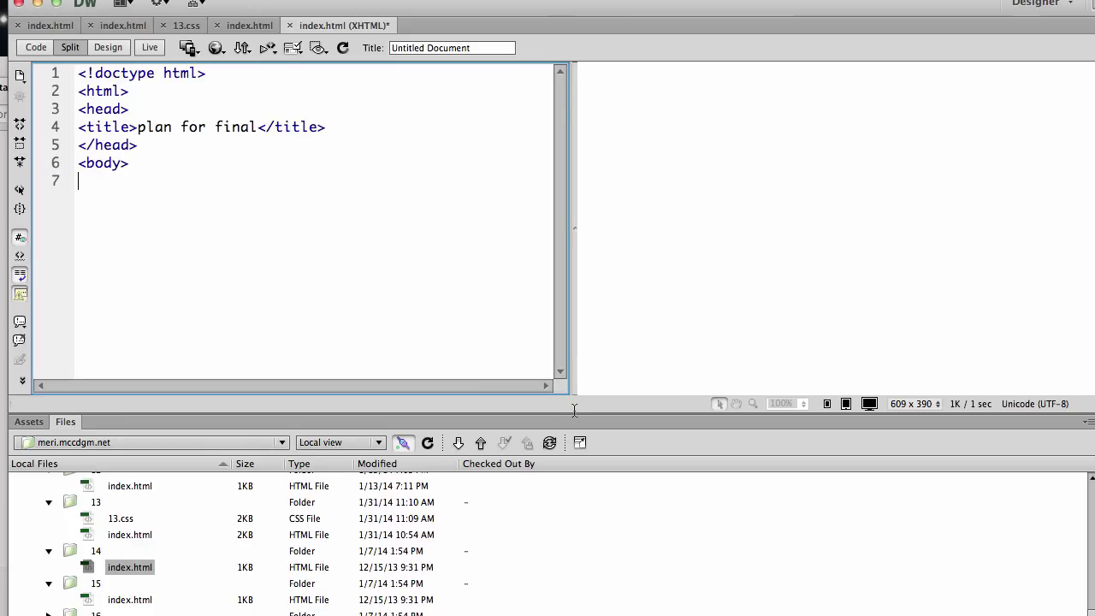
Add a 'Final Project Plan' link to webproject.pdf and close the body and html tags.
{"action": "left_click", "coordinate": [429, 443]}
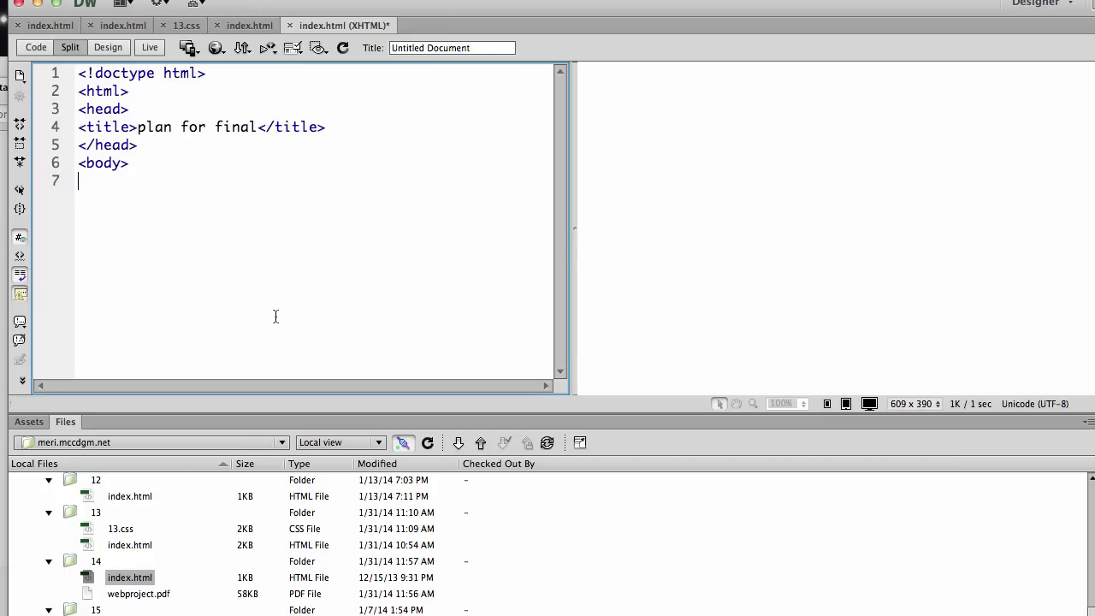
{"action": "type", "text": "<a "}
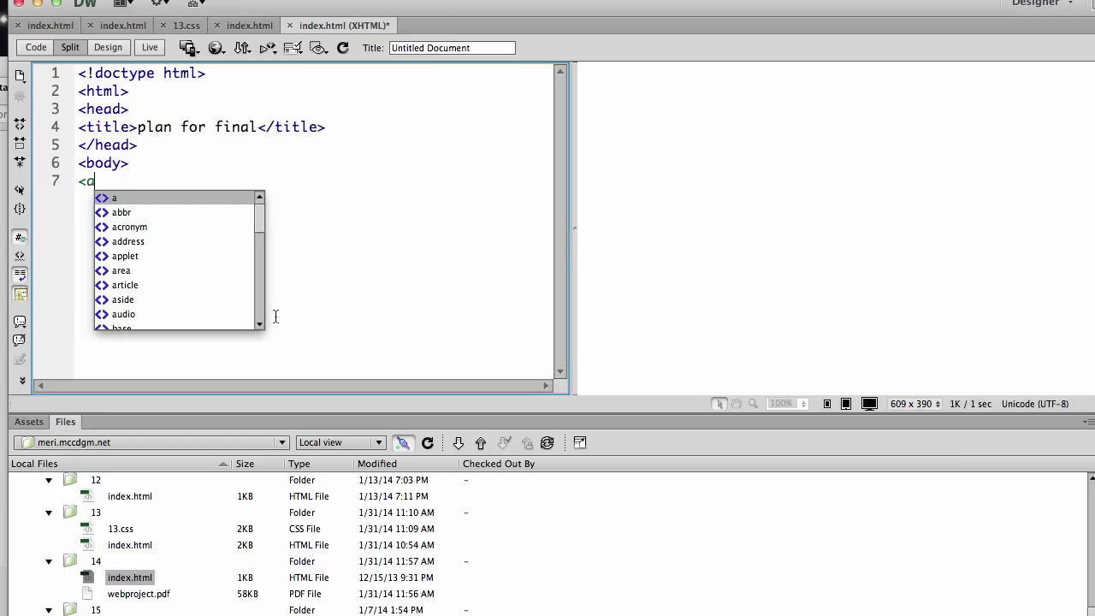
{"action": "type", "text": "href"}
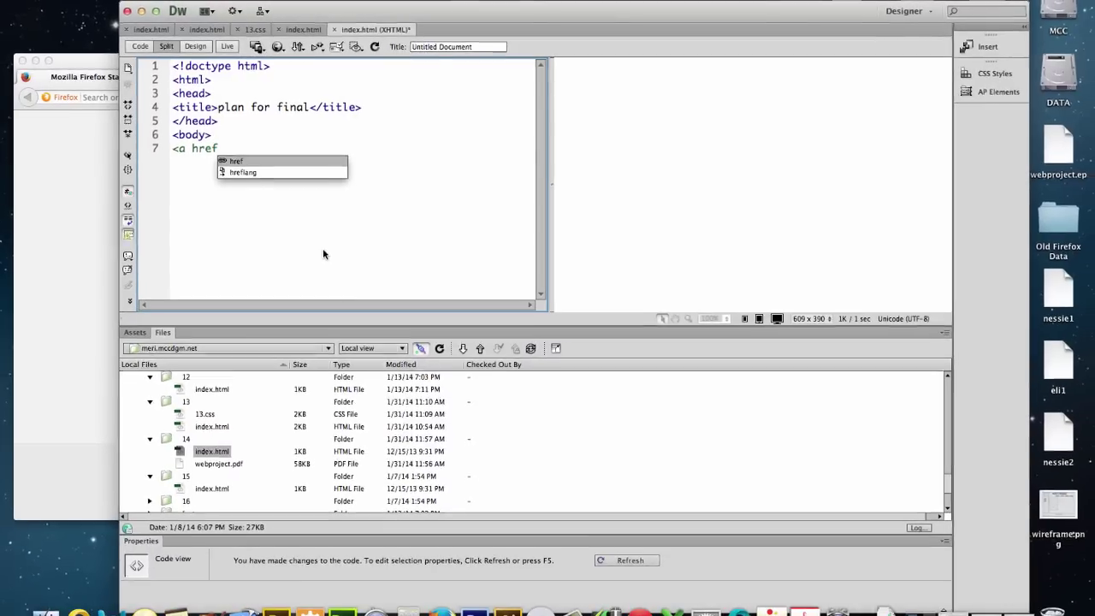
{"action": "key", "text": "Return"}
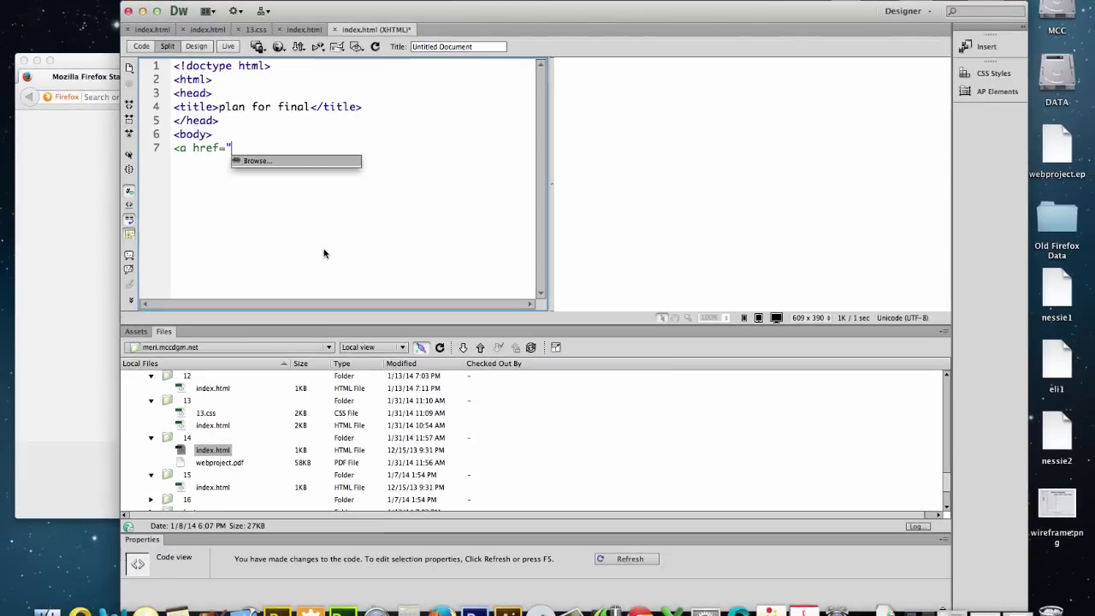
{"action": "type", "text": "webpr"}
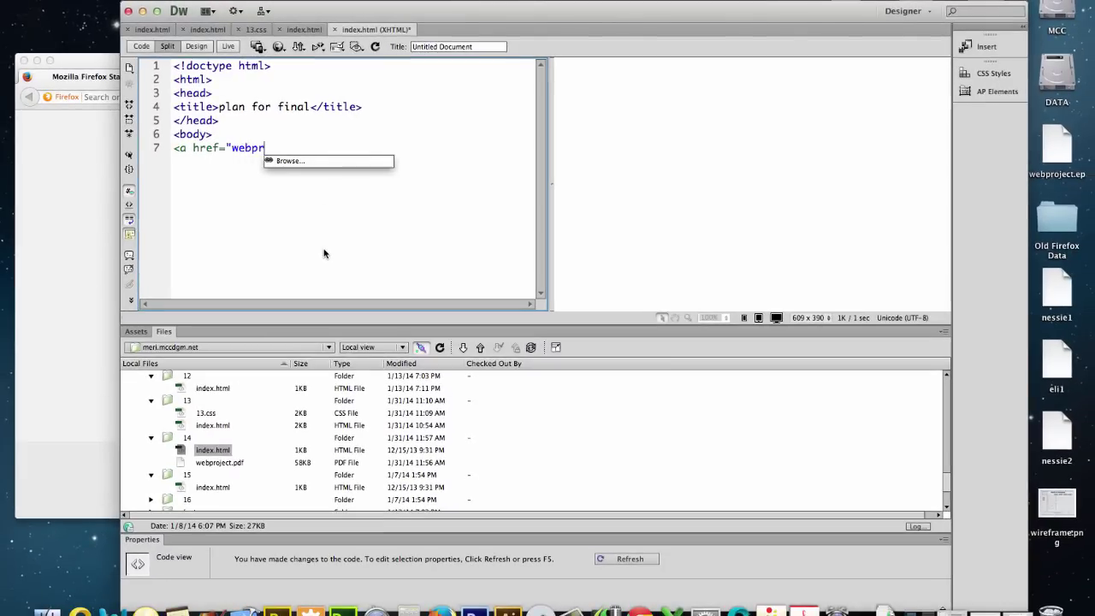
{"action": "type", "text": "oject."}
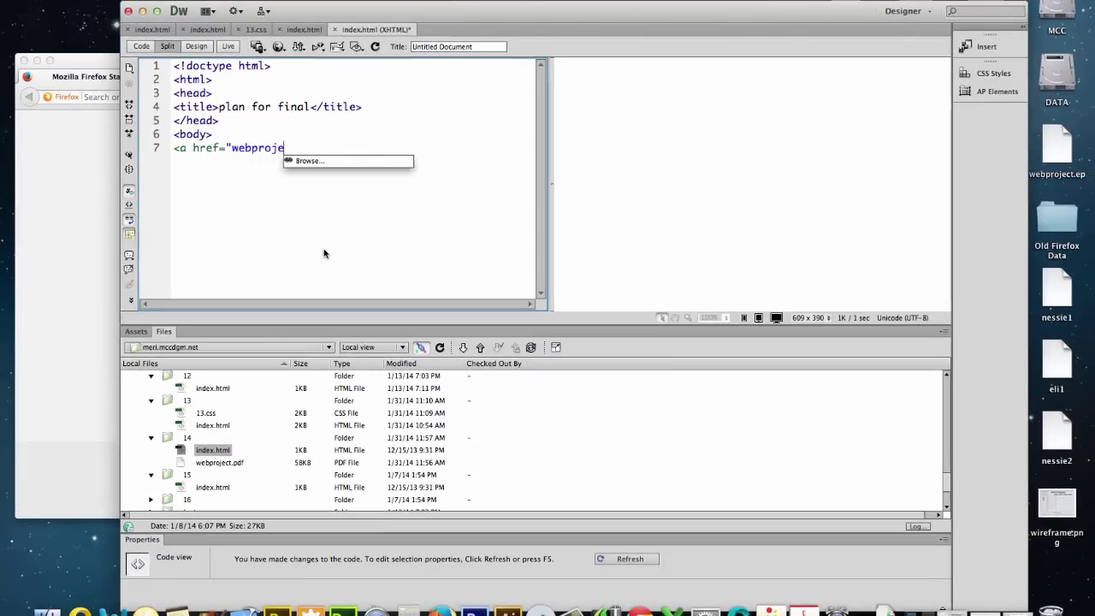
{"action": "type", "text": "pdf\">"}
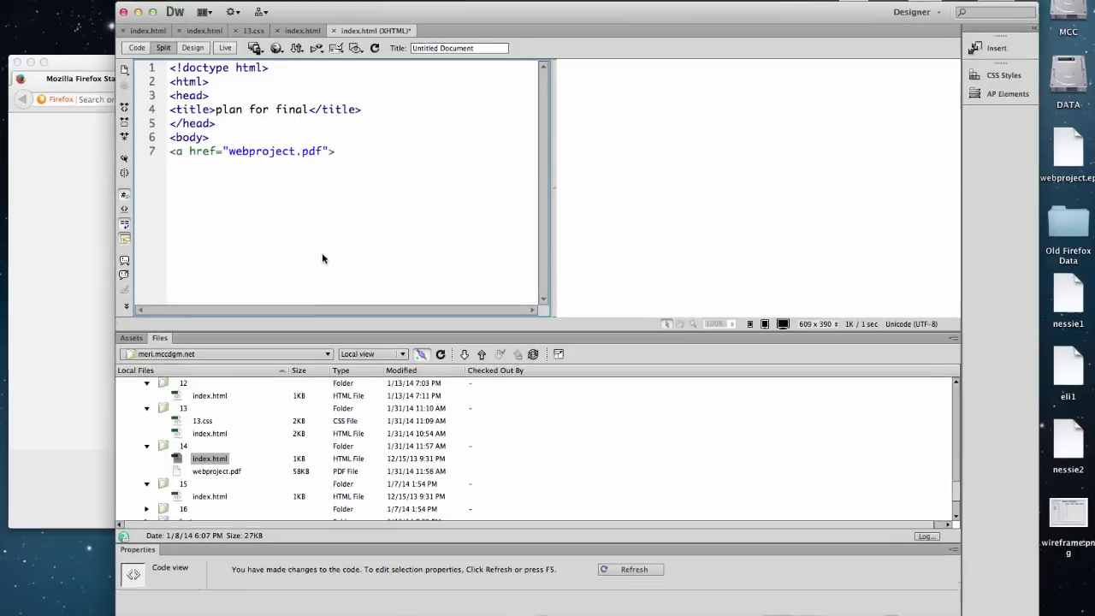
{"action": "type", "text": "Web"}
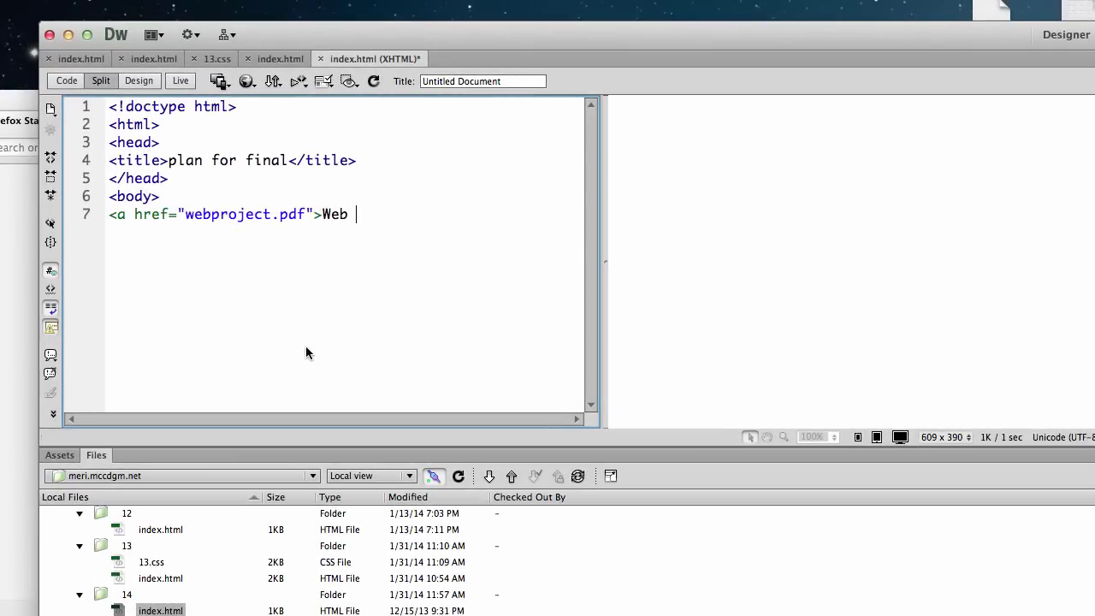
{"action": "key", "text": "BackSpace"}
{"action": "key", "text": "BackSpace"}
{"action": "key", "text": "BackSpace"}
{"action": "key", "text": "BackSpace"}
{"action": "type", "text": "Final Project Plan"}
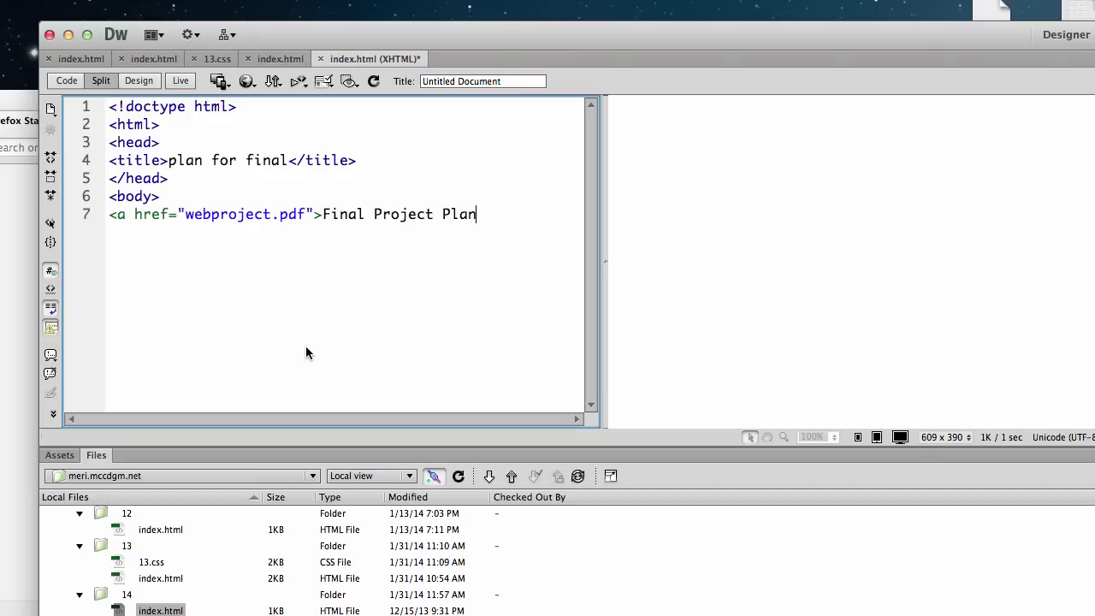
{"action": "type", "text": "</a><"}
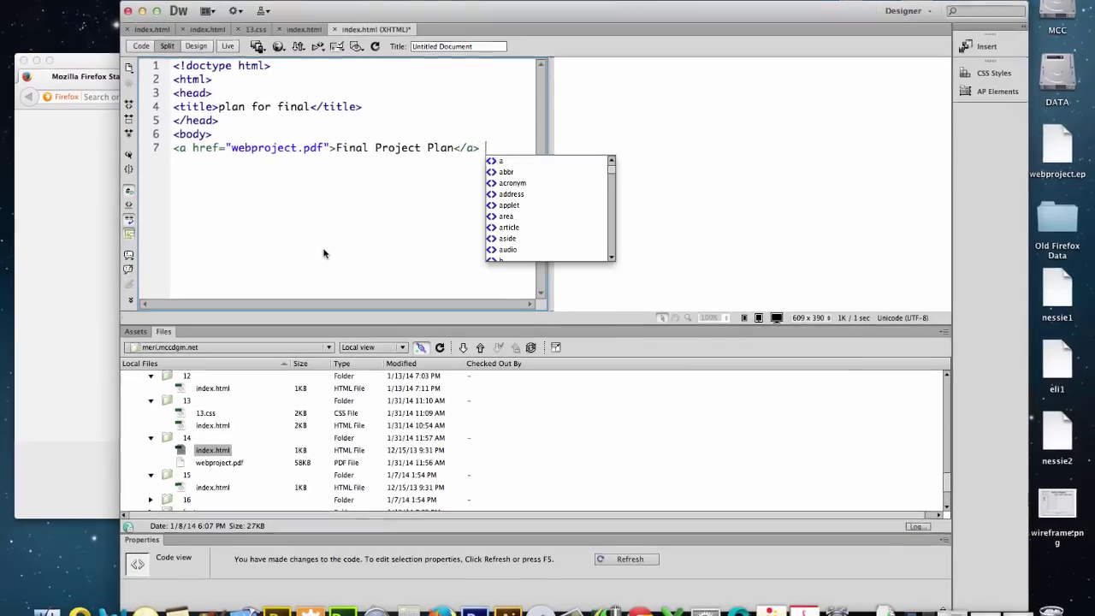
{"action": "type", "text": "\\"}
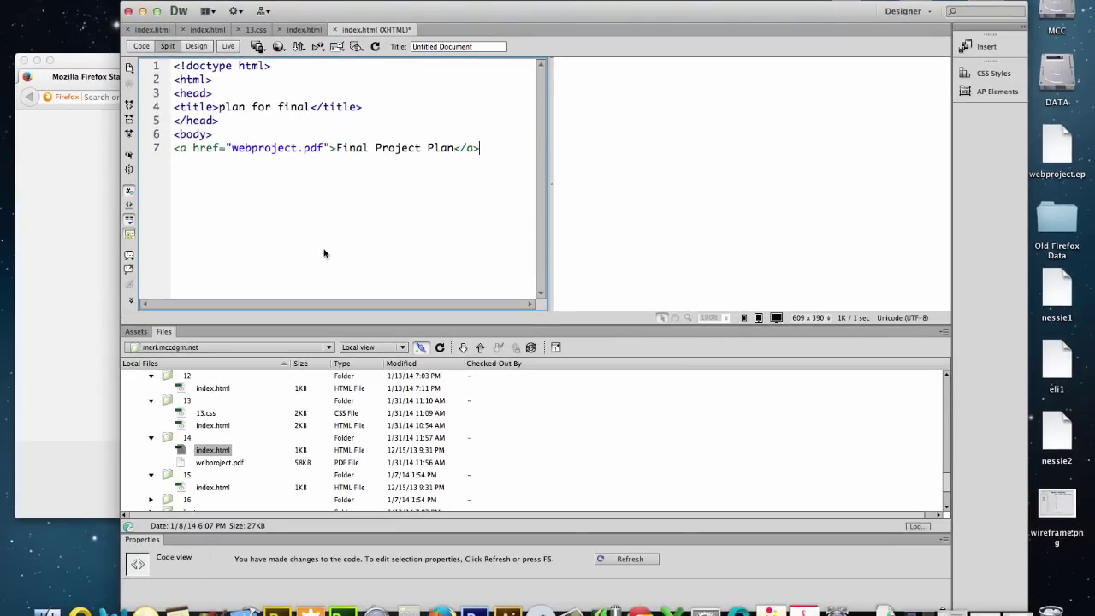
{"action": "type", "text": "</body>"}
{"action": "type", "text": "<?"}
{"action": "type", "text": "/html>"}
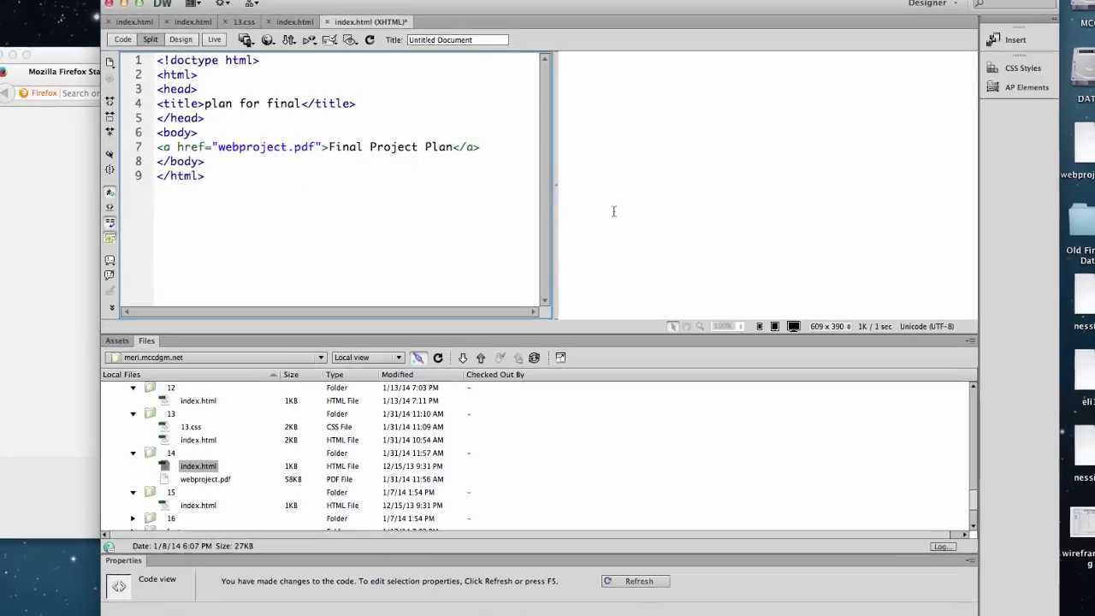
Save the 'plan for final' index page and put it to the remote server, answering the save and dependent-files prompts.
{"action": "left_click", "coordinate": [608, 210]}
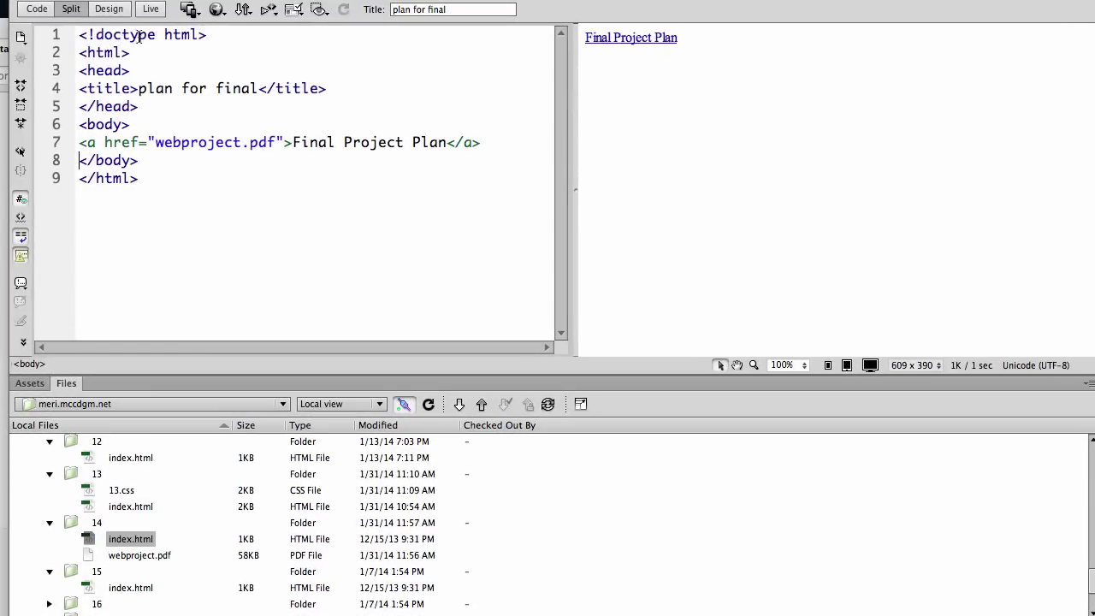
{"action": "left_click", "coordinate": [243, 9]}
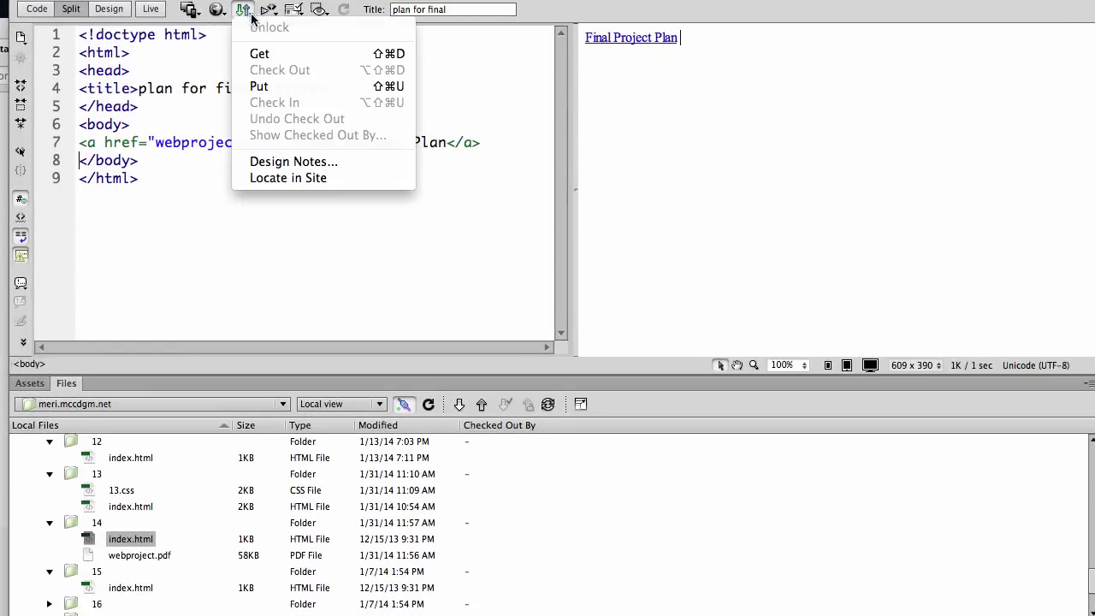
{"action": "left_click", "coordinate": [277, 92]}
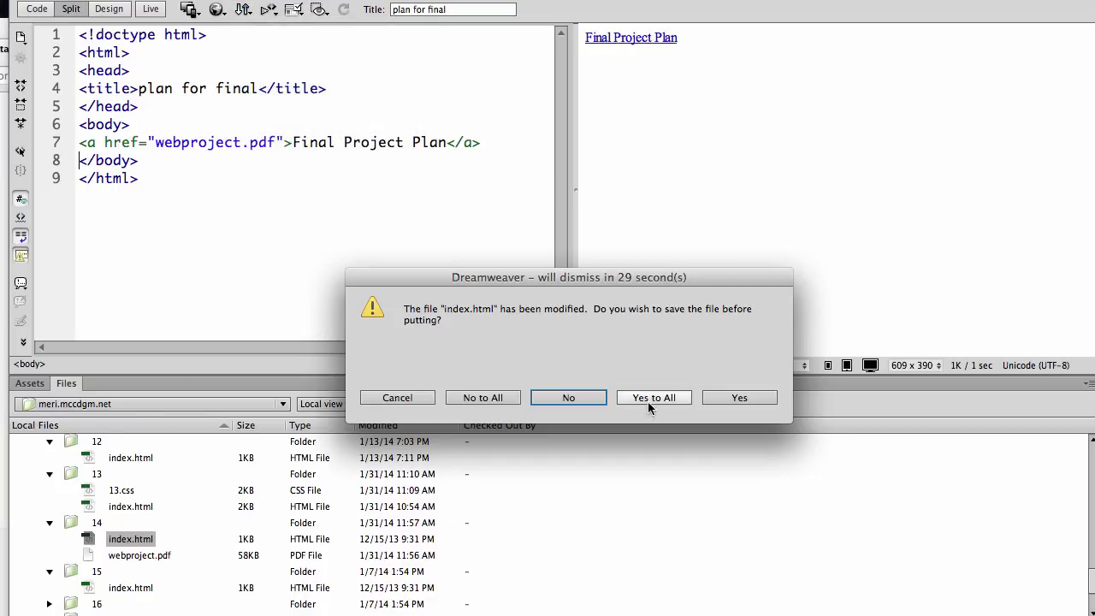
{"action": "left_click", "coordinate": [648, 401]}
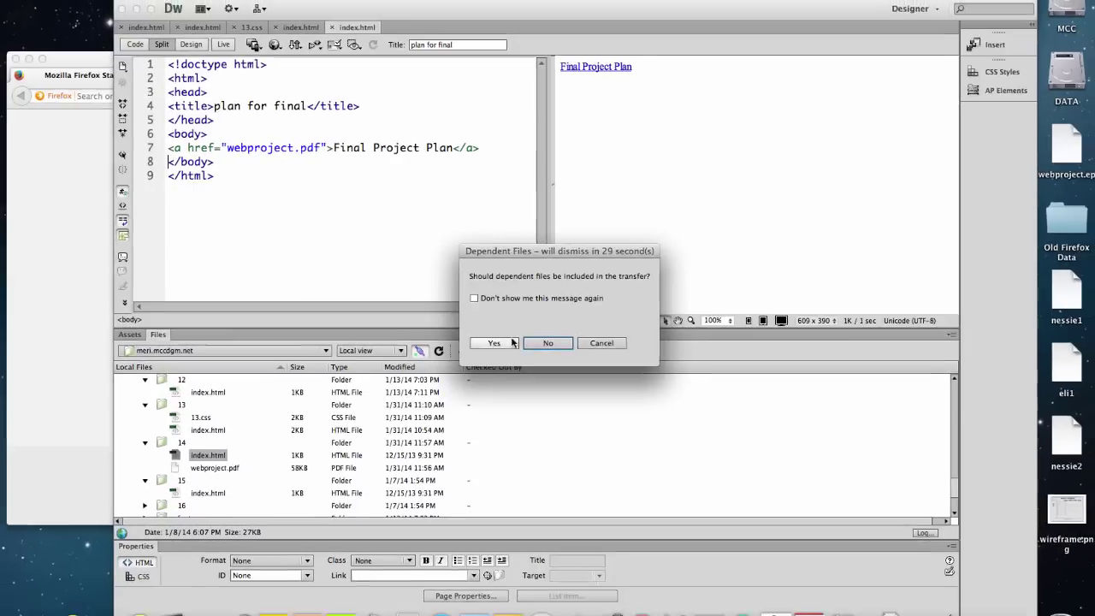
{"action": "left_click", "coordinate": [517, 401]}
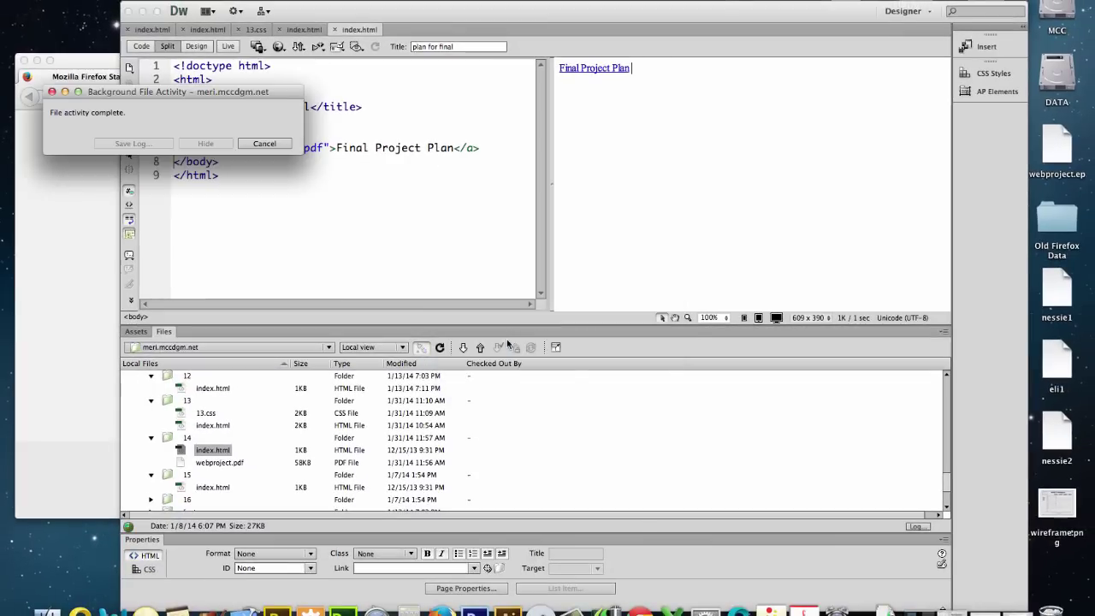
{"action": "scroll", "coordinate": [489, 414], "scroll_direction": "down", "scroll_amount": 3}
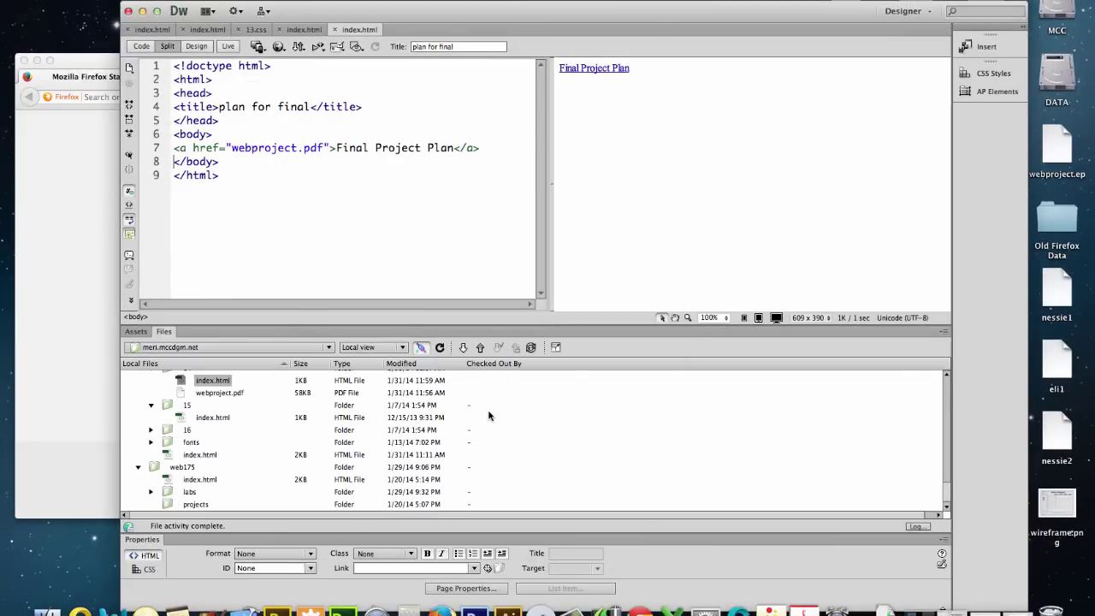
In the labs index.html, change the Lab 14 link from 15/index.html to 14/webproject.pdf.
{"action": "double_click", "coordinate": [203, 455]}
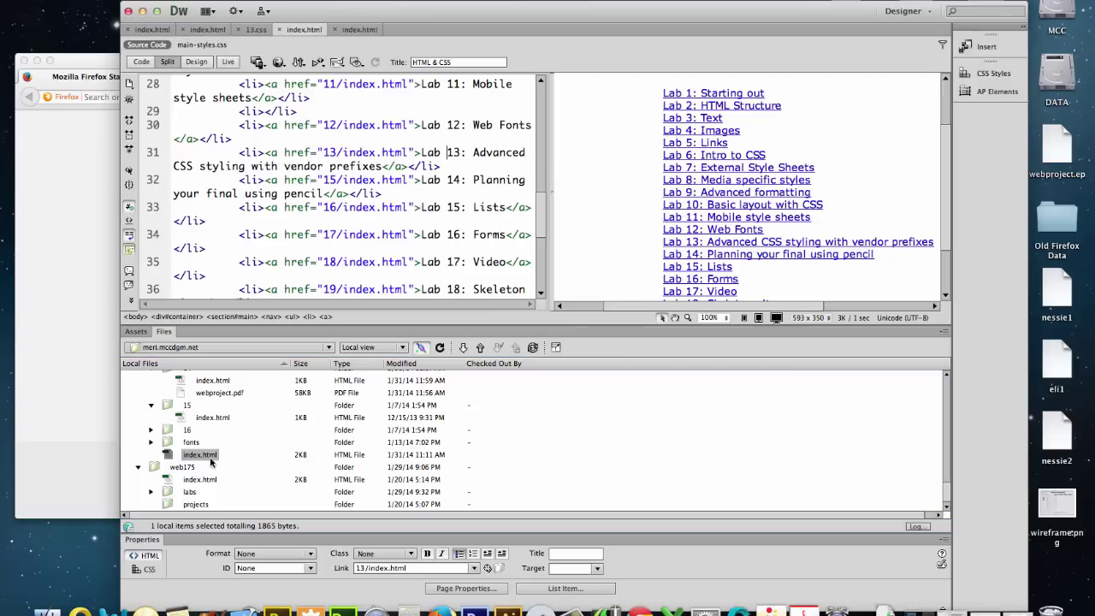
{"action": "scroll", "coordinate": [657, 208], "scroll_direction": "down", "scroll_amount": 3}
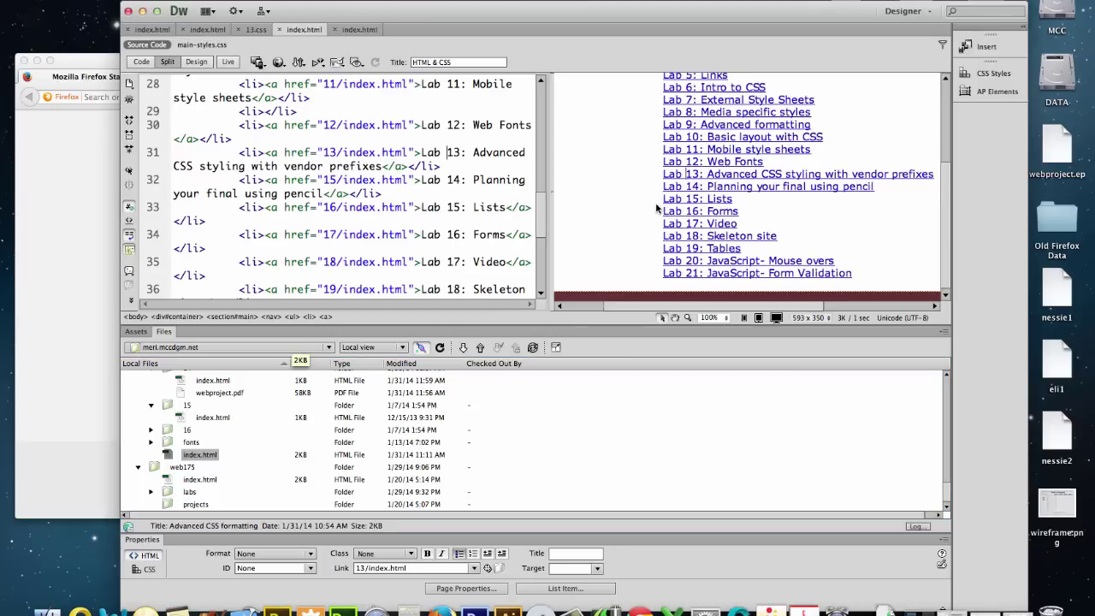
{"action": "left_click", "coordinate": [741, 187]}
{"action": "left_click", "coordinate": [331, 168]}
{"action": "double_click", "coordinate": [331, 180]}
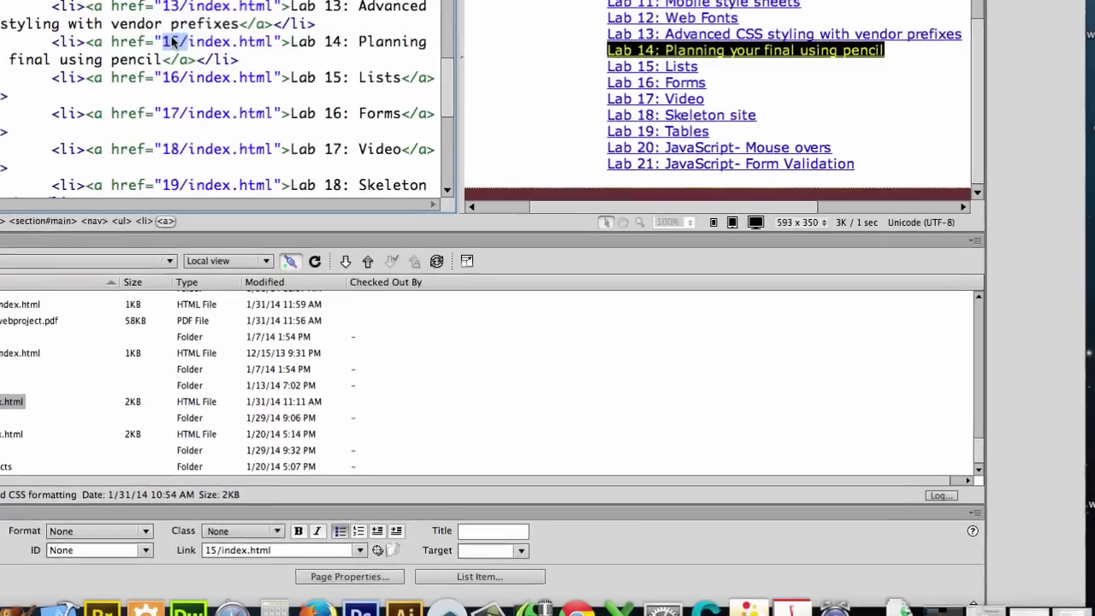
{"action": "type", "text": "14"}
{"action": "key", "text": "Right"}
{"action": "type", "text": "webproje"}
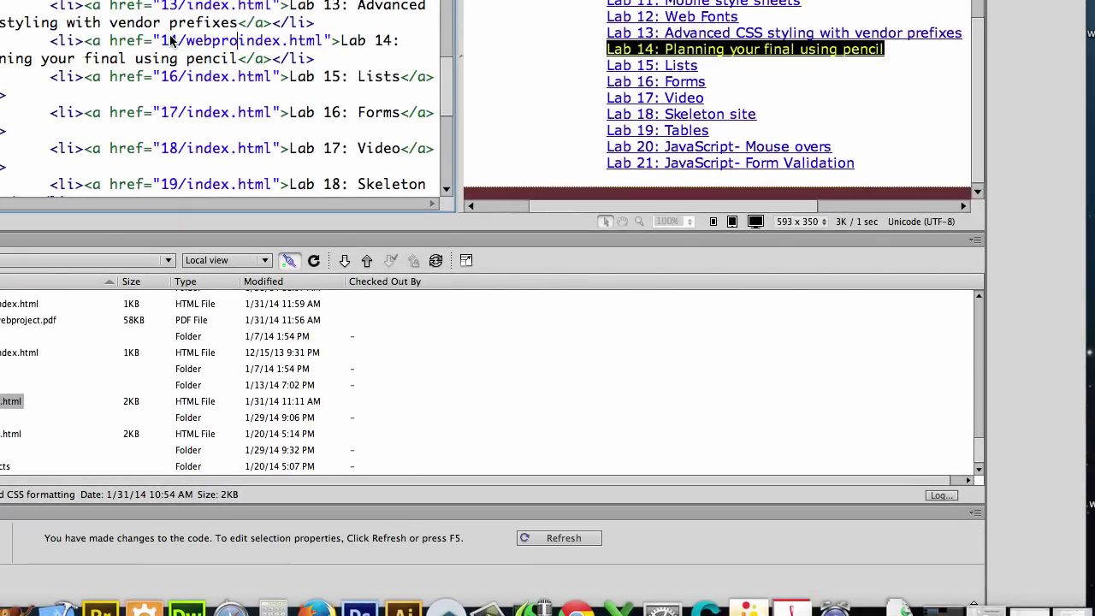
{"action": "type", "text": "ct.pdf"}
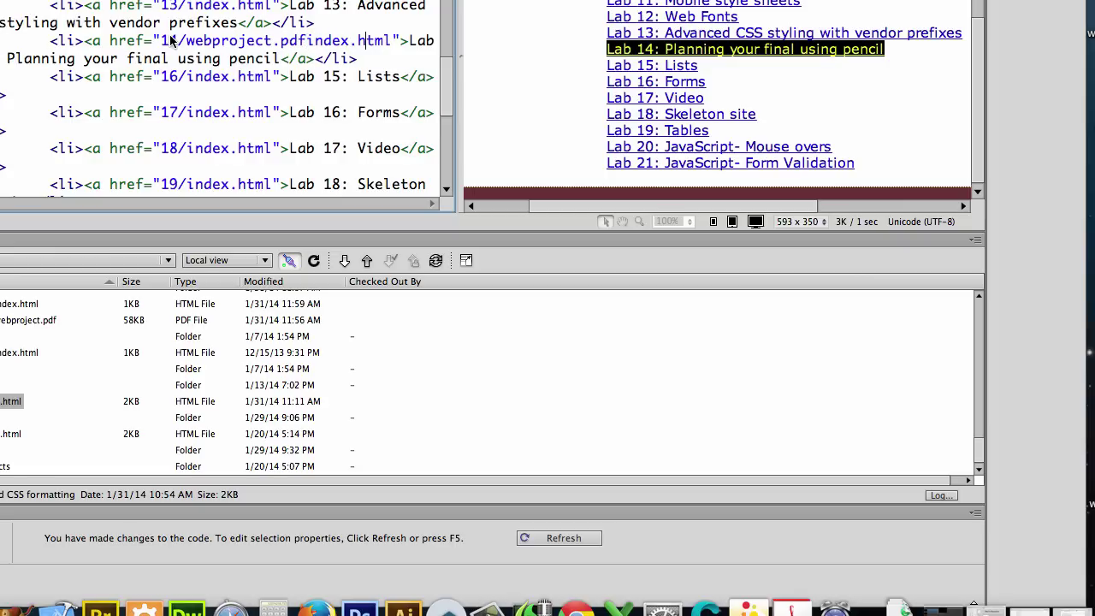
{"action": "key", "text": "Delete"}
{"action": "key", "text": "Delete"}
{"action": "key", "text": "Delete"}
{"action": "key", "text": "Delete"}
{"action": "key", "text": "Delete"}
{"action": "key", "text": "Delete"}
{"action": "key", "text": "Delete"}
{"action": "key", "text": "Delete"}
{"action": "key", "text": "Delete"}
{"action": "key", "text": "Delete"}
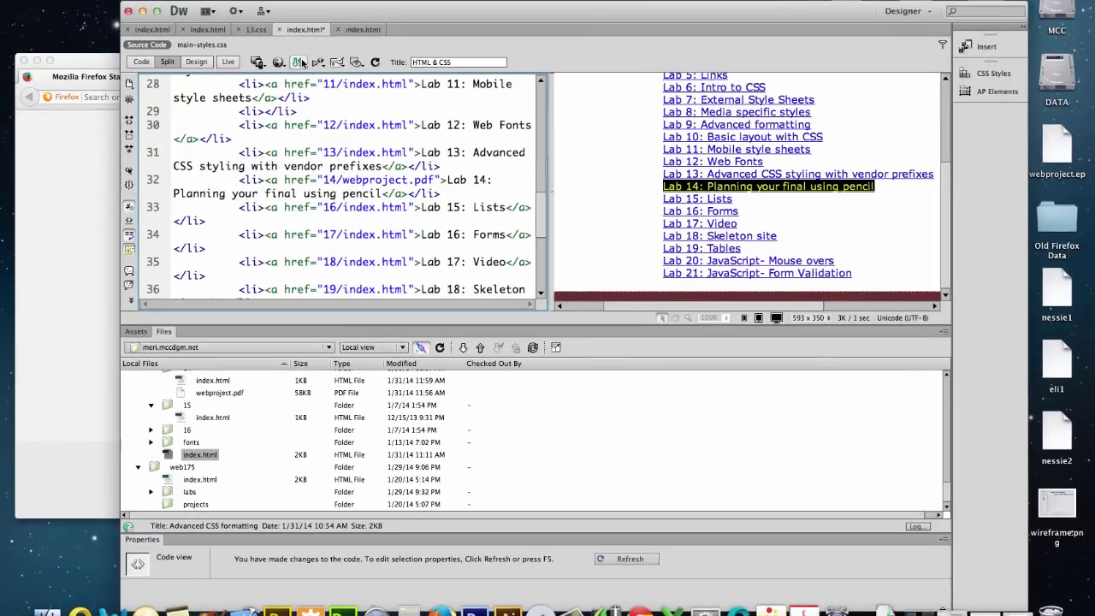
Save the labs page and put it to the server without dependent files.
{"action": "left_click", "coordinate": [301, 63]}
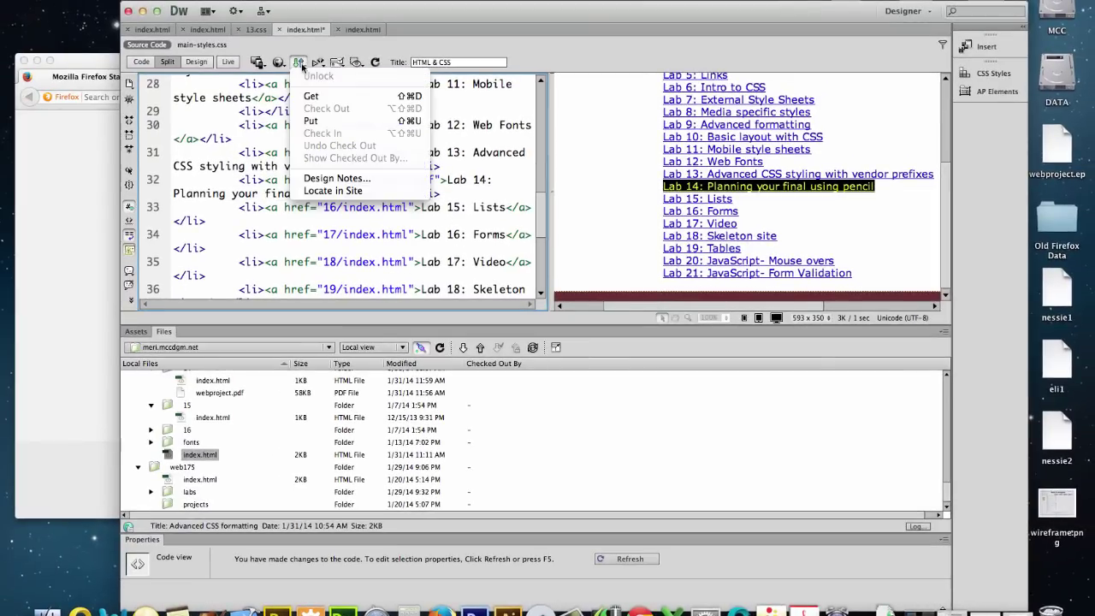
{"action": "left_click", "coordinate": [310, 122]}
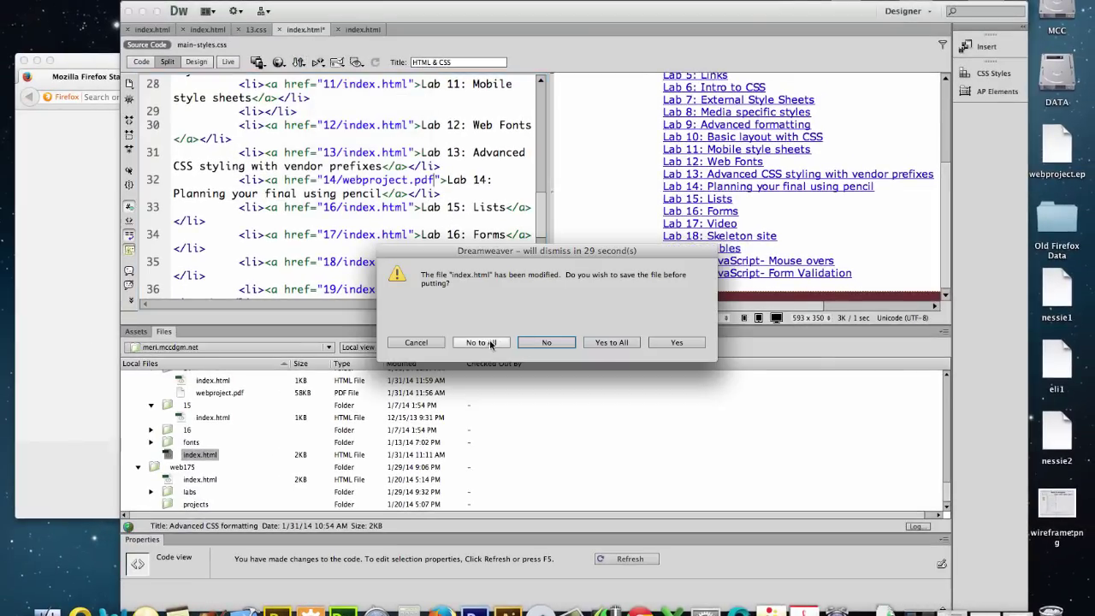
{"action": "left_click", "coordinate": [619, 343]}
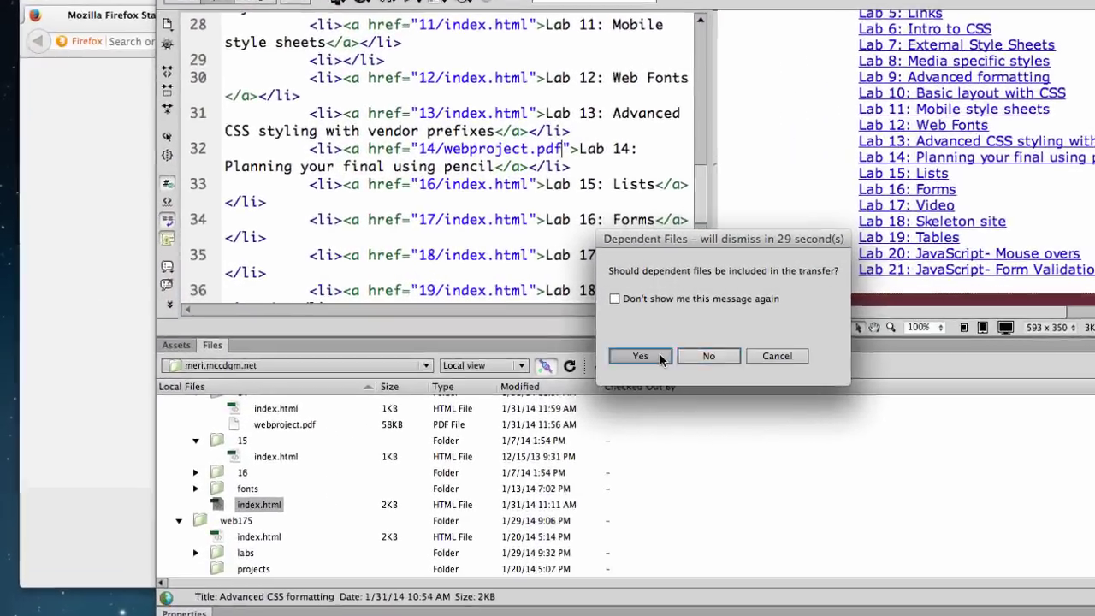
{"action": "left_click", "coordinate": [494, 340]}
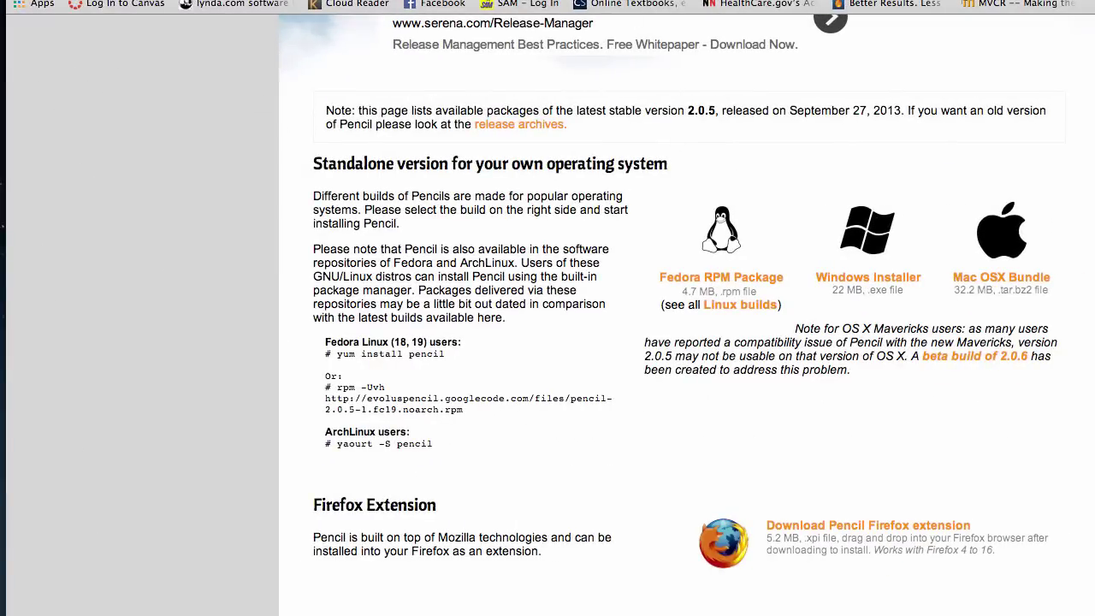
In a new tab, load the sample sites page, open WEB 115 HTML & CSS, and follow Lab 14.
{"action": "key", "text": "ctrl+t"}
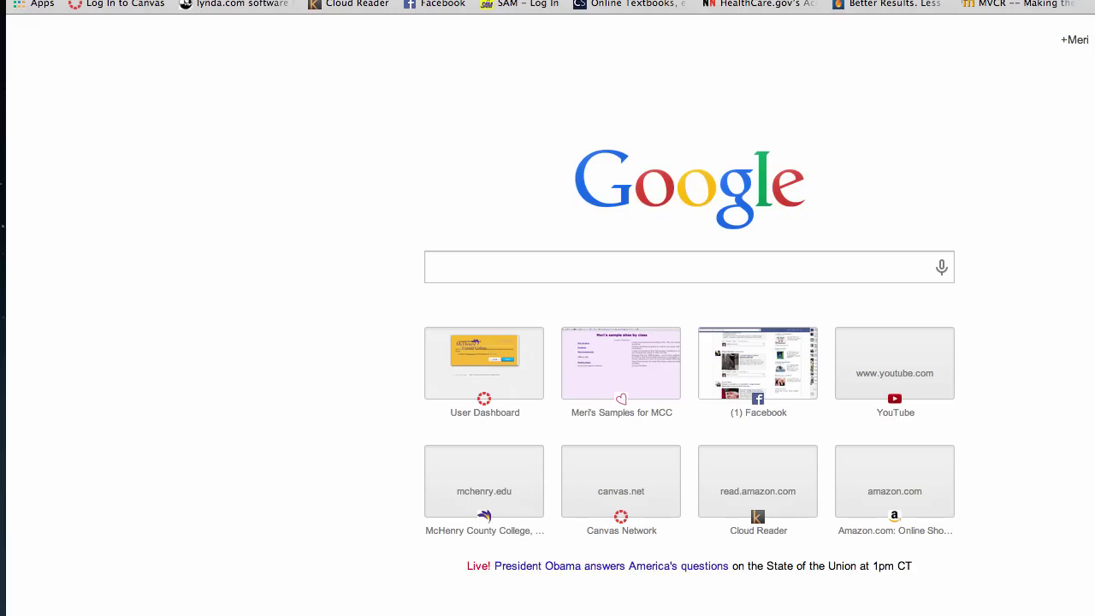
{"action": "type", "text": "me"}
{"action": "key", "text": "Return"}
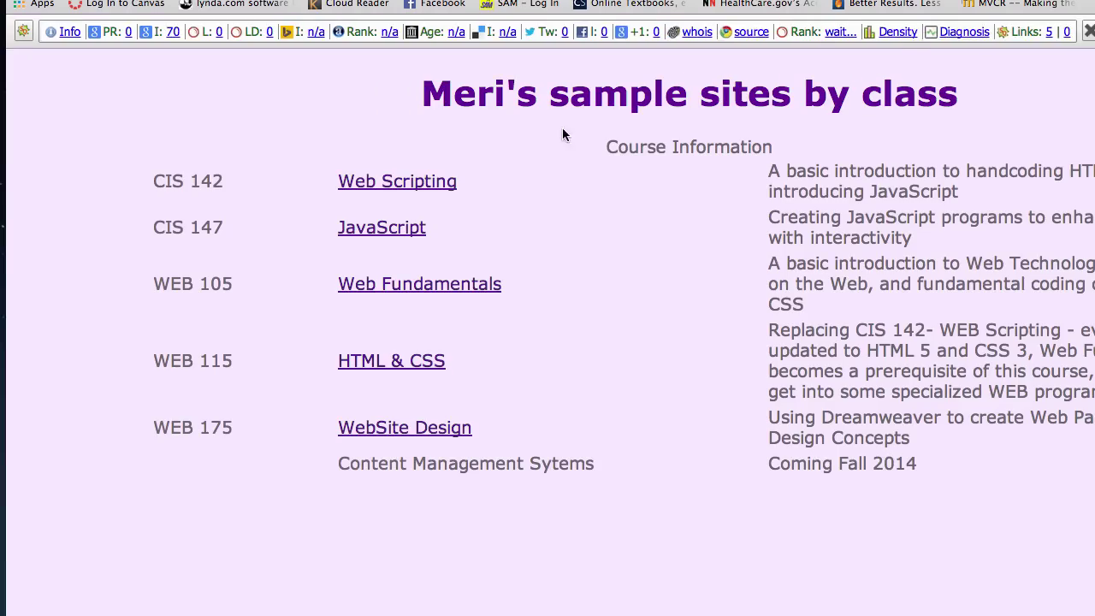
{"action": "left_click", "coordinate": [407, 363]}
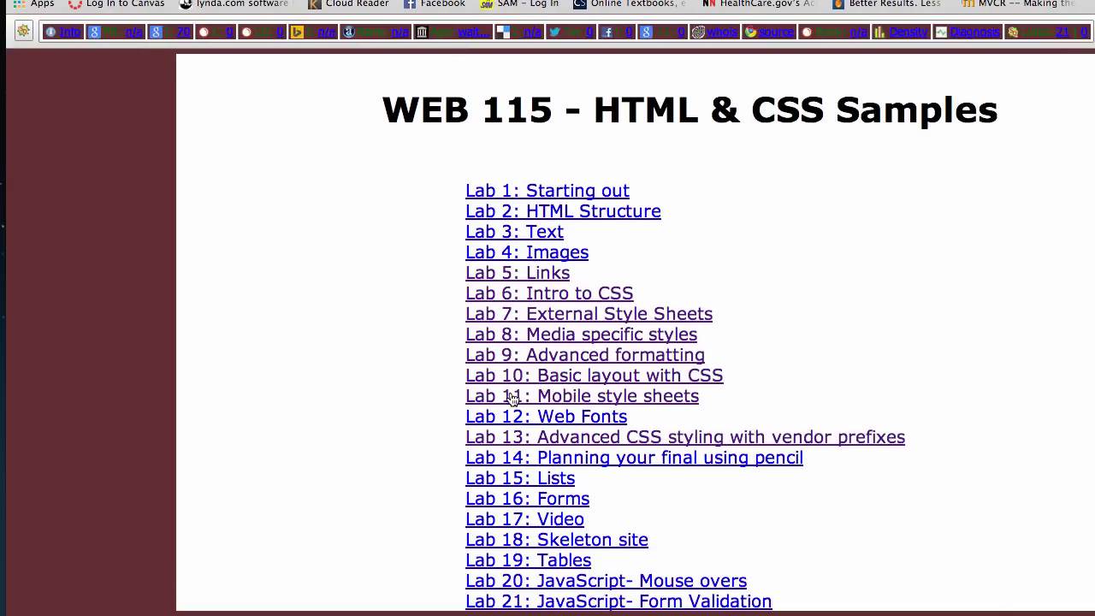
{"action": "left_click", "coordinate": [553, 458]}
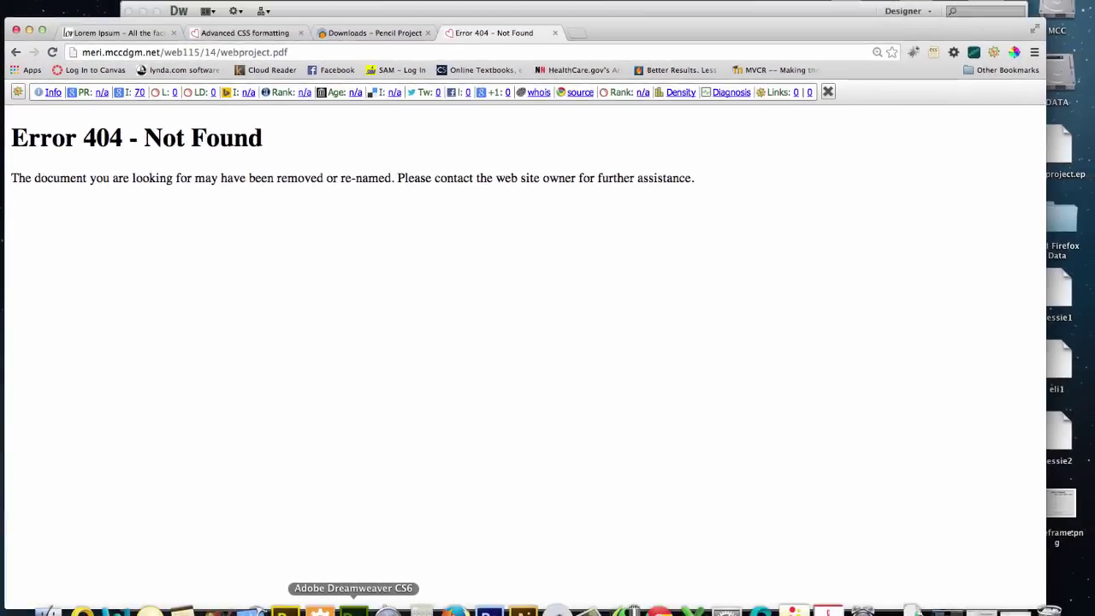
Put webproject.pdf from Dreamweaver's Files panel onto the server, then return to Chrome.
{"action": "left_click", "coordinate": [353, 610]}
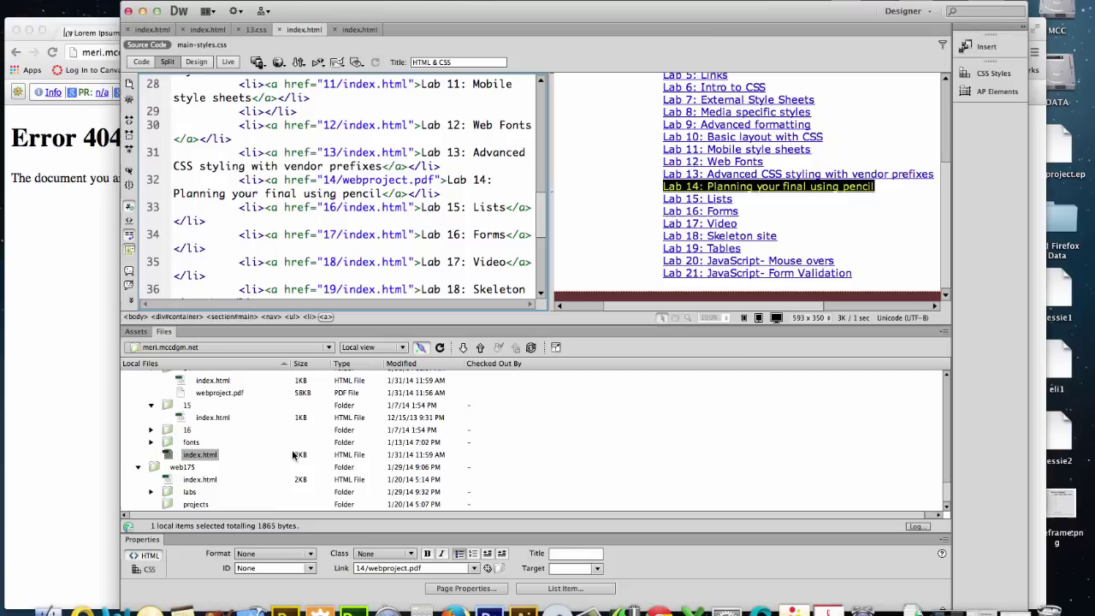
{"action": "left_click", "coordinate": [219, 393]}
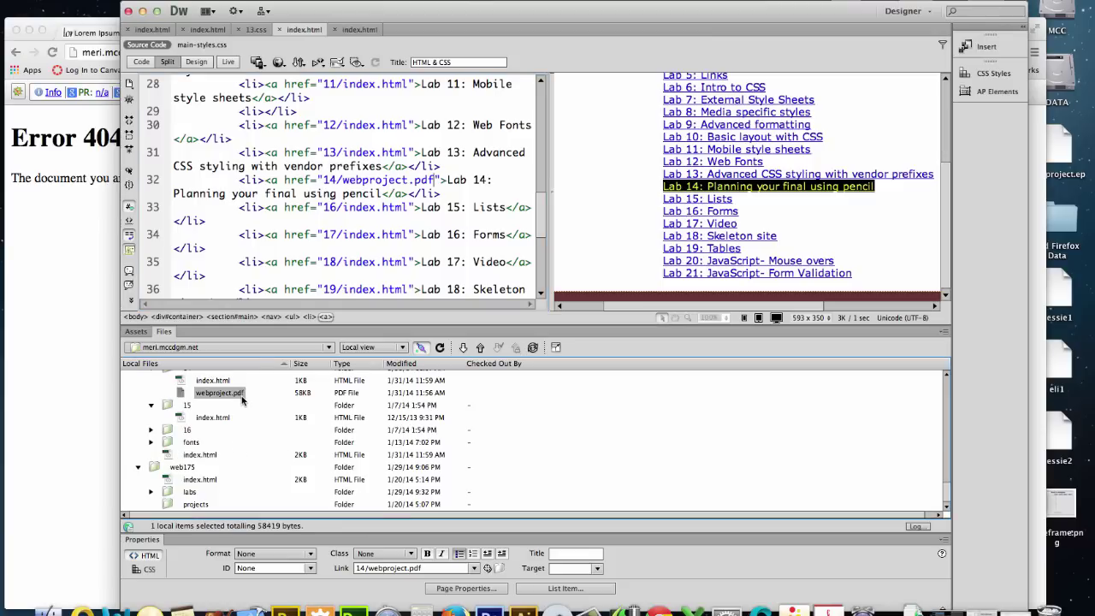
{"action": "left_click", "coordinate": [478, 347]}
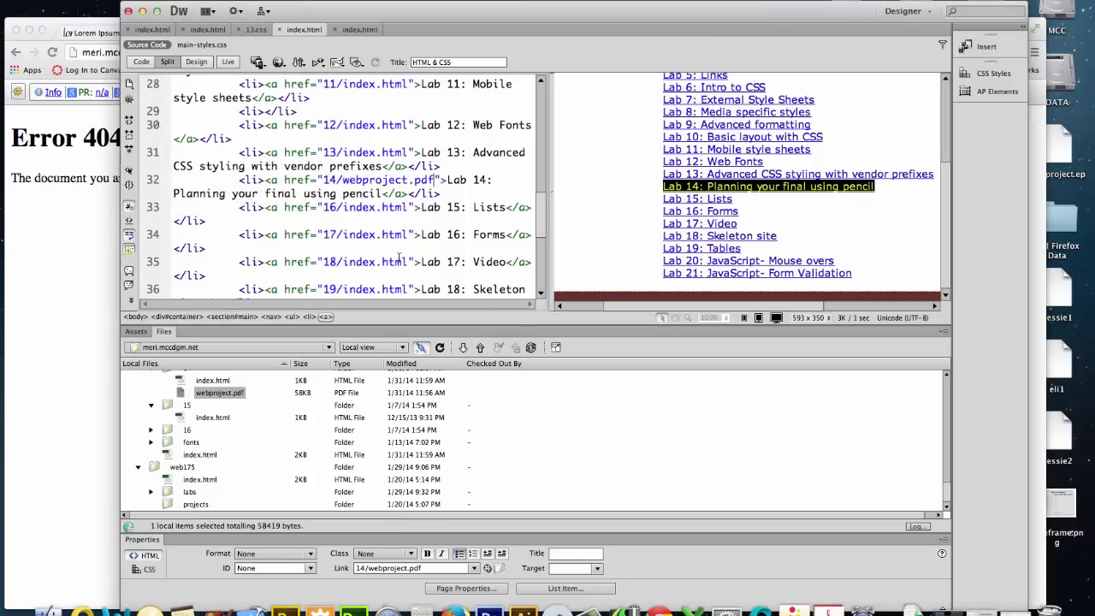
{"action": "left_click", "coordinate": [39, 272]}
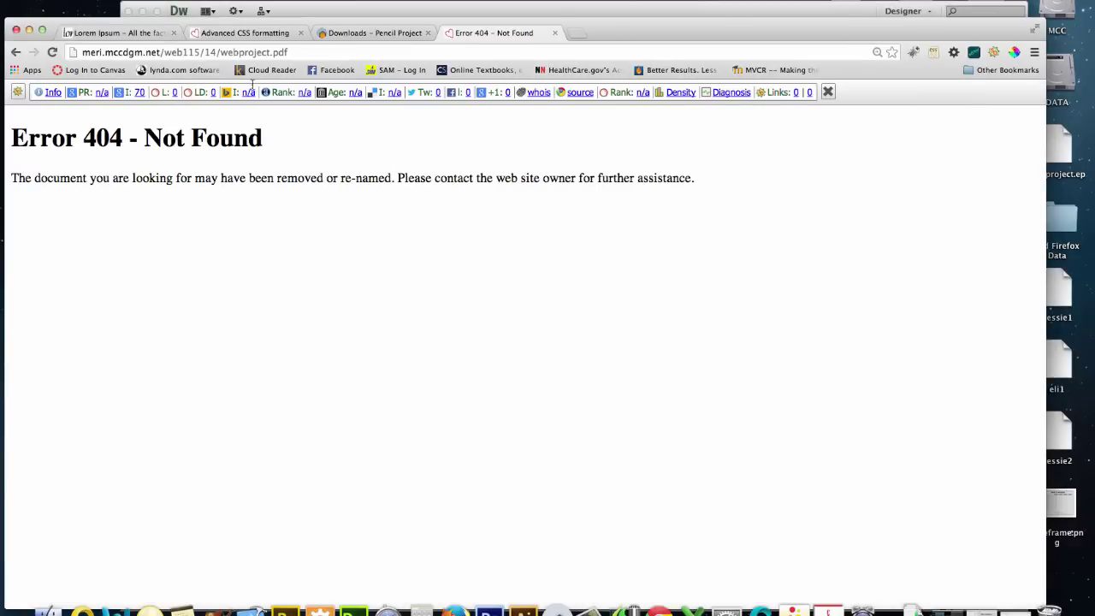
Reload the Lab 14 address and scroll through the webproject.pdf wireframe pages.
{"action": "left_click", "coordinate": [53, 52]}
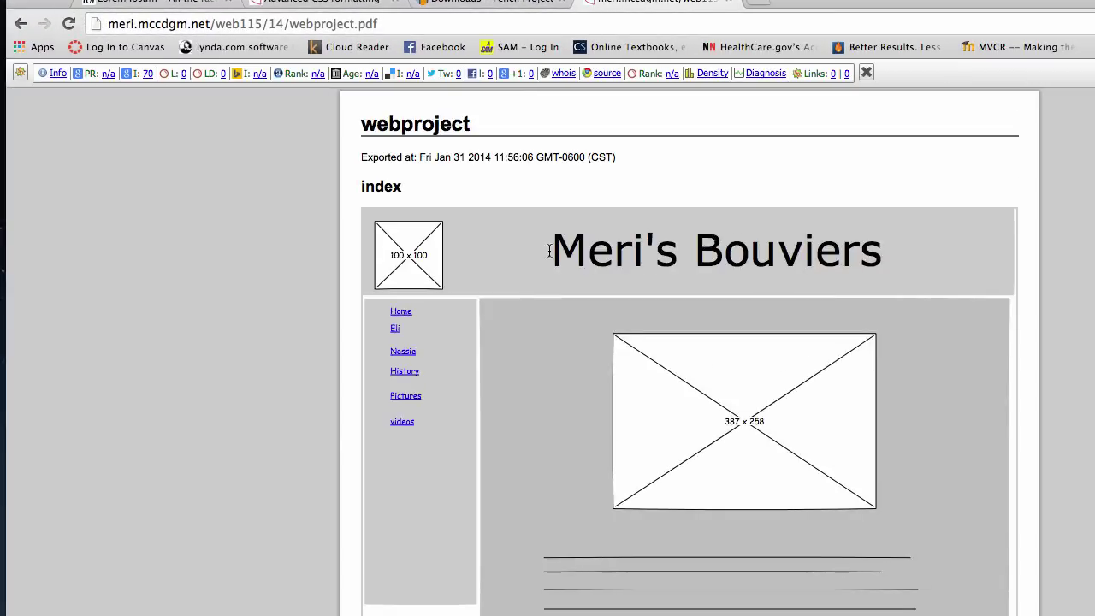
{"action": "scroll", "coordinate": [921, 353], "scroll_direction": "down", "scroll_amount": 2}
{"action": "scroll", "coordinate": [921, 353], "scroll_direction": "down", "scroll_amount": 15}
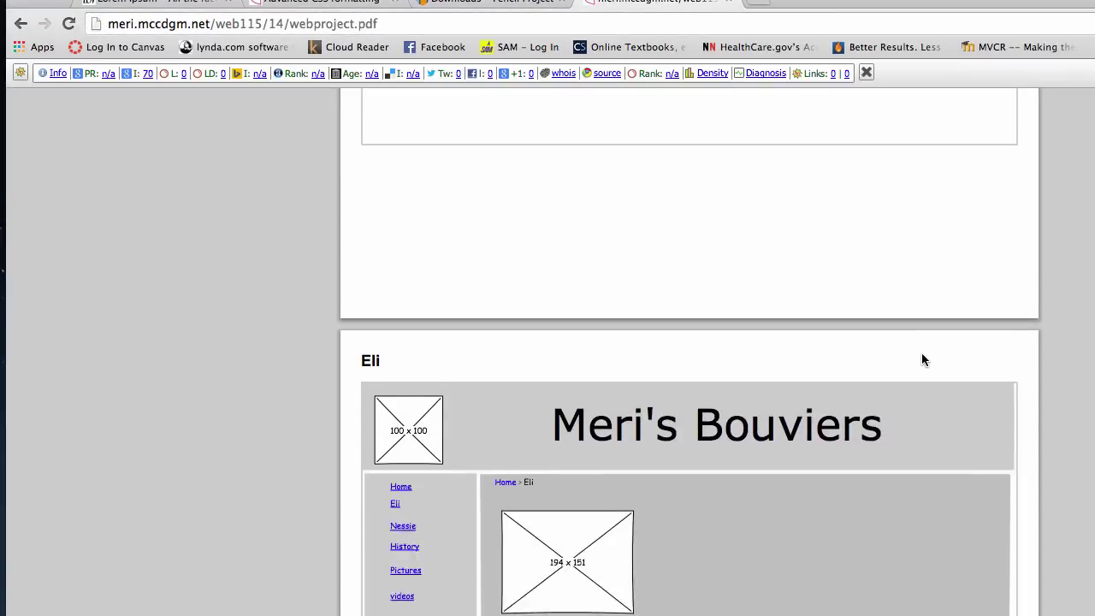
{"action": "scroll", "coordinate": [922, 354], "scroll_direction": "down", "scroll_amount": 15}
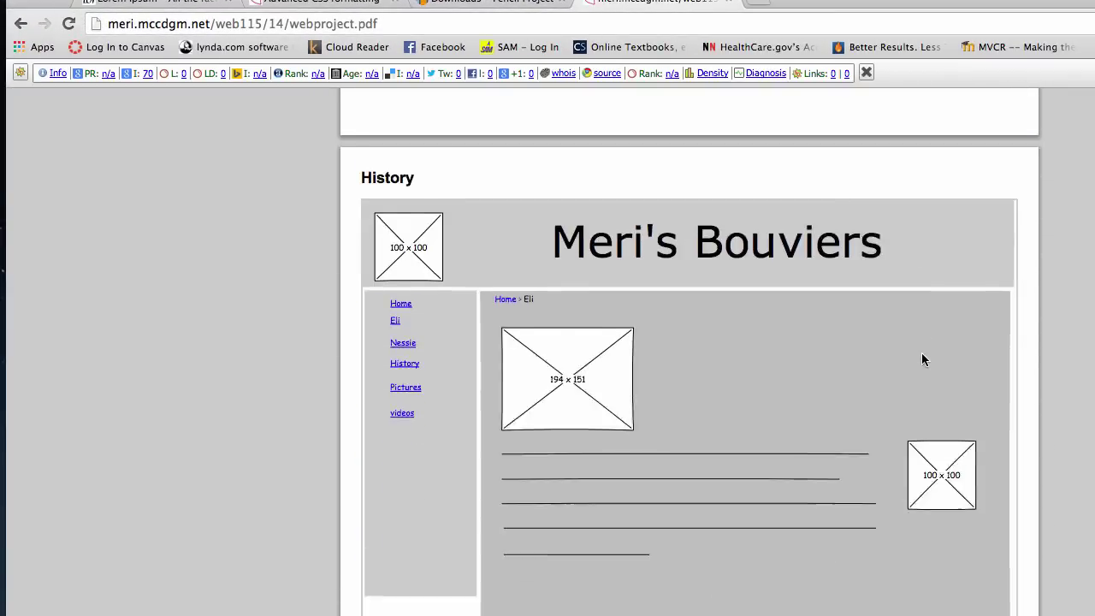
{"action": "scroll", "coordinate": [922, 353], "scroll_direction": "up", "scroll_amount": 20}
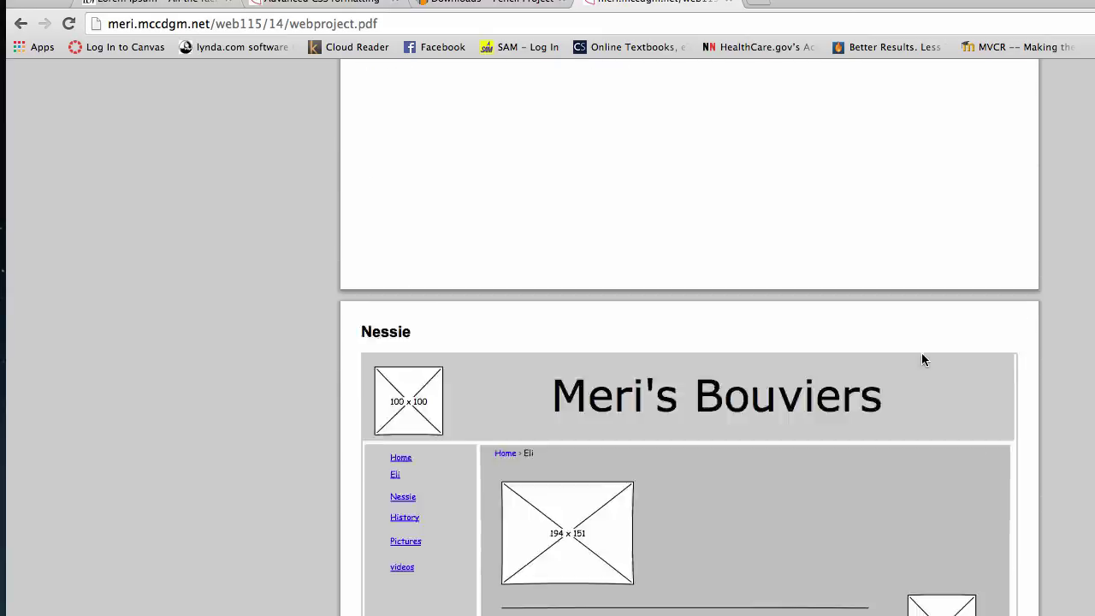
{"action": "scroll", "coordinate": [915, 360], "scroll_direction": "up", "scroll_amount": 10}
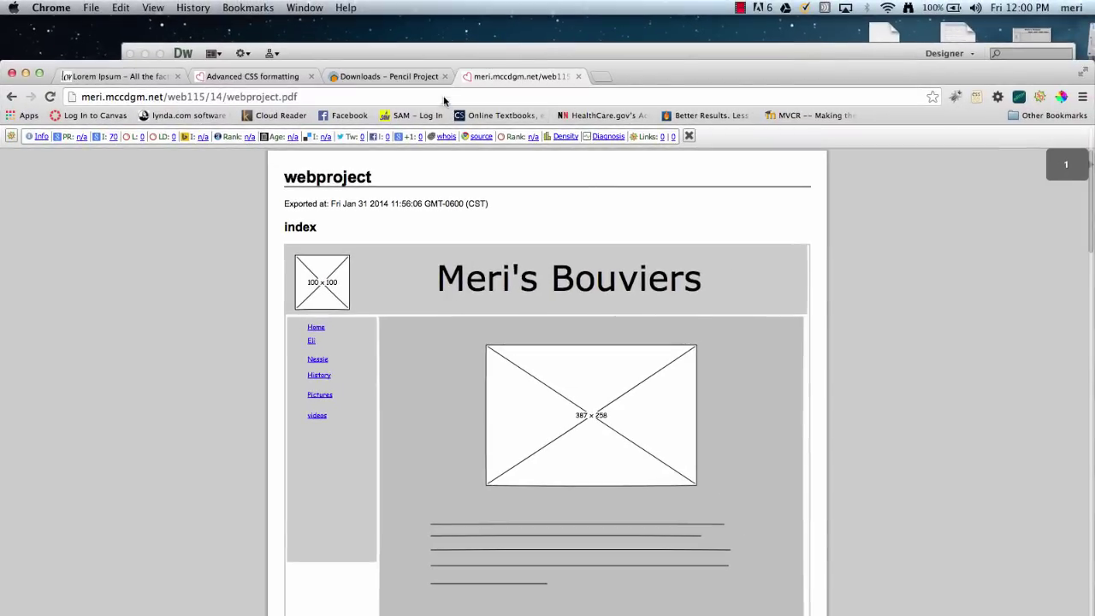
Trim the address bar URL back to the web115/14 folder.
{"action": "left_click", "coordinate": [444, 98]}
{"action": "left_click", "coordinate": [444, 94]}
{"action": "key", "text": "BackSpace"}
{"action": "key", "text": "BackSpace"}
{"action": "key", "text": "BackSpace"}
{"action": "key", "text": "BackSpace"}
{"action": "key", "text": "BackSpace"}
{"action": "key", "text": "BackSpace"}
{"action": "key", "text": "BackSpace"}
{"action": "key", "text": "BackSpace"}
{"action": "key", "text": "BackSpace"}
{"action": "key", "text": "BackSpace"}
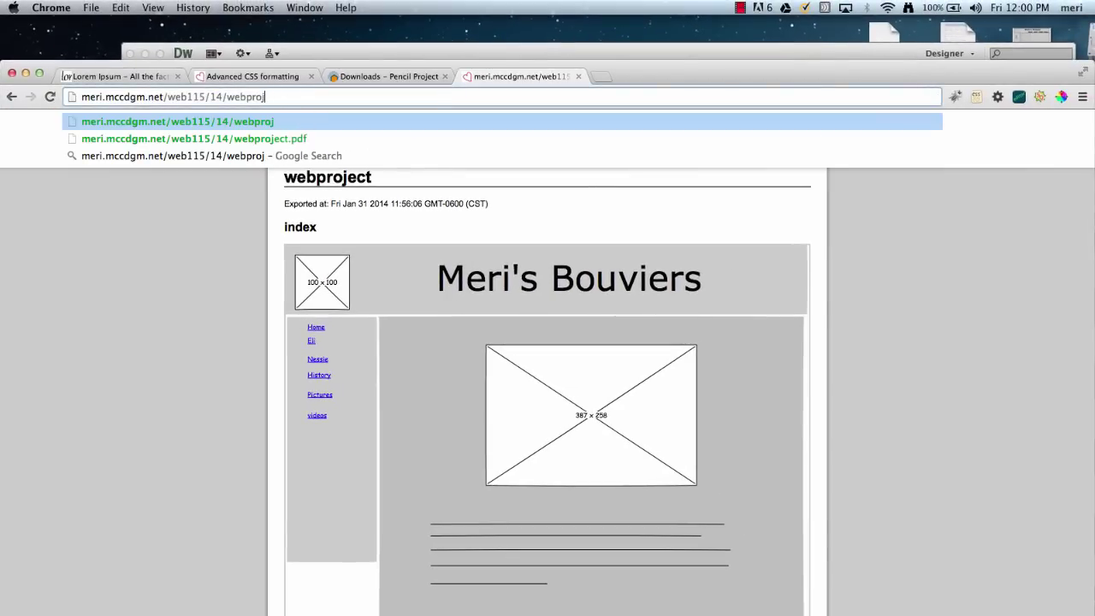
{"action": "key", "text": "BackSpace"}
{"action": "key", "text": "BackSpace"}
{"action": "key", "text": "BackSpace"}
{"action": "key", "text": "BackSpace"}
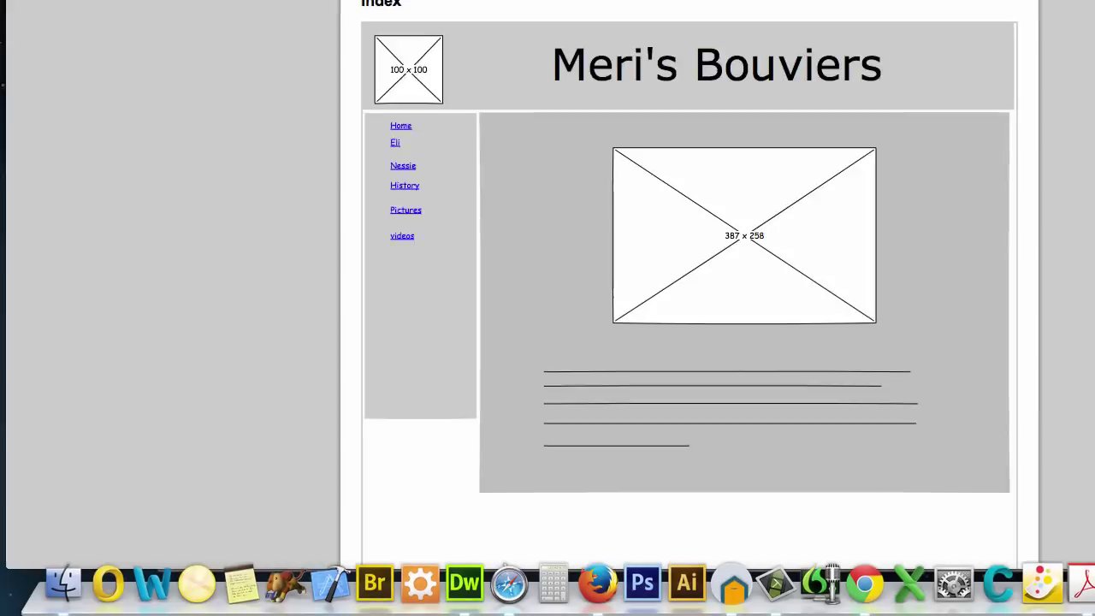